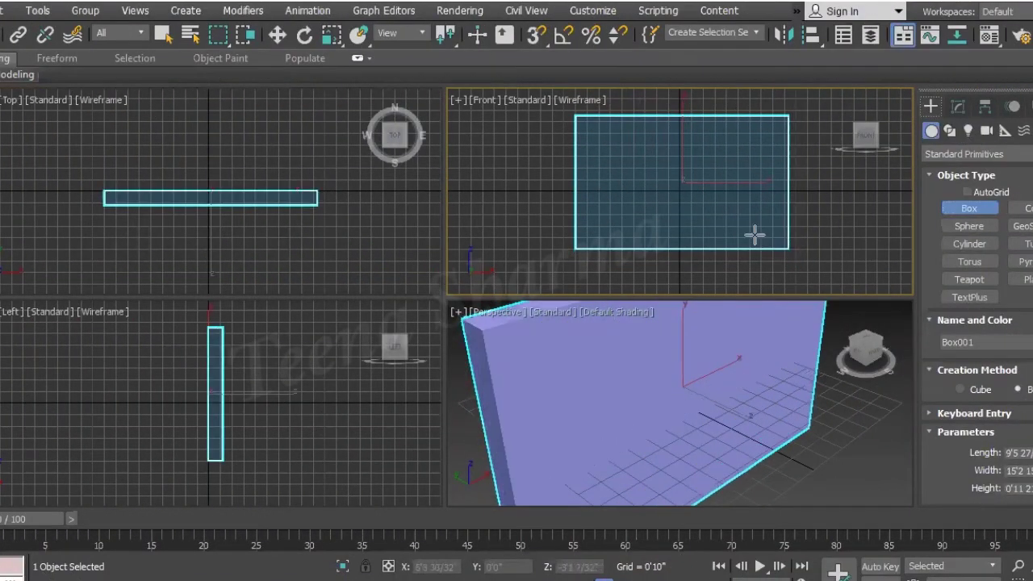
# Complete Box001 by setting its height, then display the Perspective view with Edged Faces
pyautogui.click(787, 228)
pyautogui.scroll(-3, 685, 472)
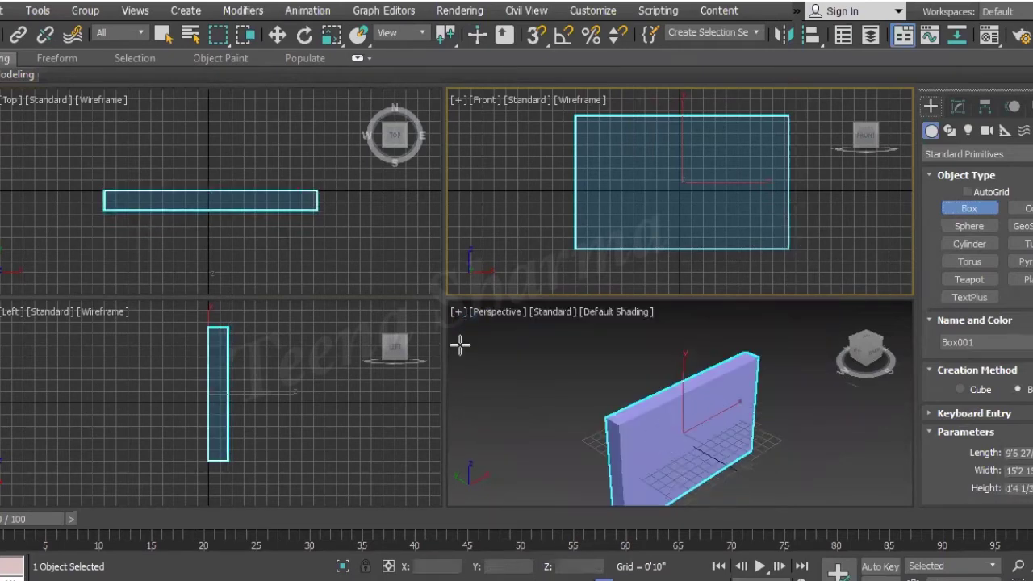
pyautogui.scroll(-2, 614, 363)
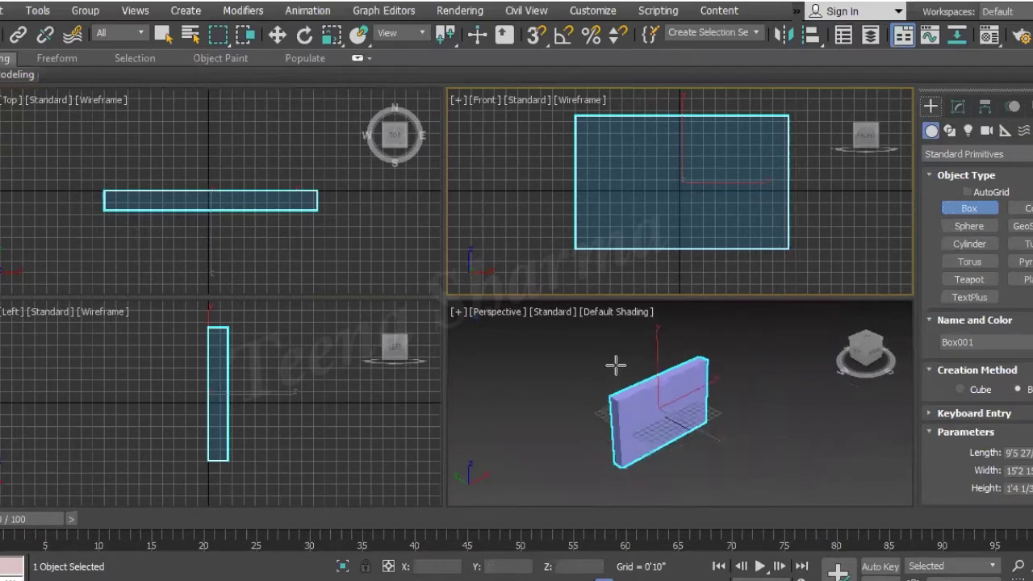
pyautogui.scroll(-2, 658, 380)
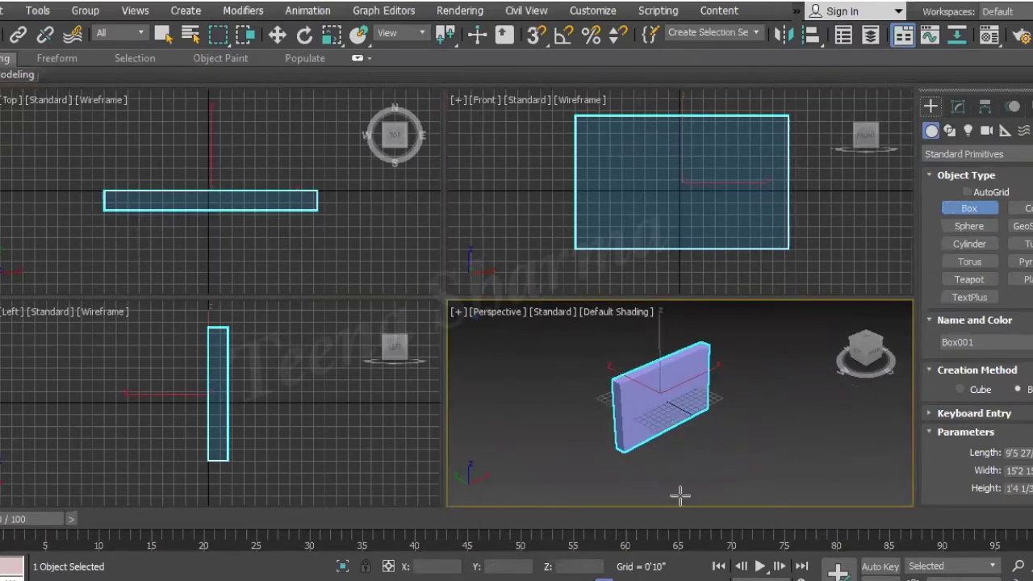
pyautogui.moveTo(660, 401)
pyautogui.keyDown('alt'); pyautogui.mouseDown(button='middle')
pyautogui.moveTo(717, 403)
pyautogui.moveTo(722, 383)
pyautogui.moveTo(652, 266)
pyautogui.moveTo(554, 422)
pyautogui.moveTo(662, 428)
pyautogui.moveTo(647, 403)
pyautogui.mouseUp(button='middle'); pyautogui.keyUp('alt')
pyautogui.scroll(4, 648, 403)
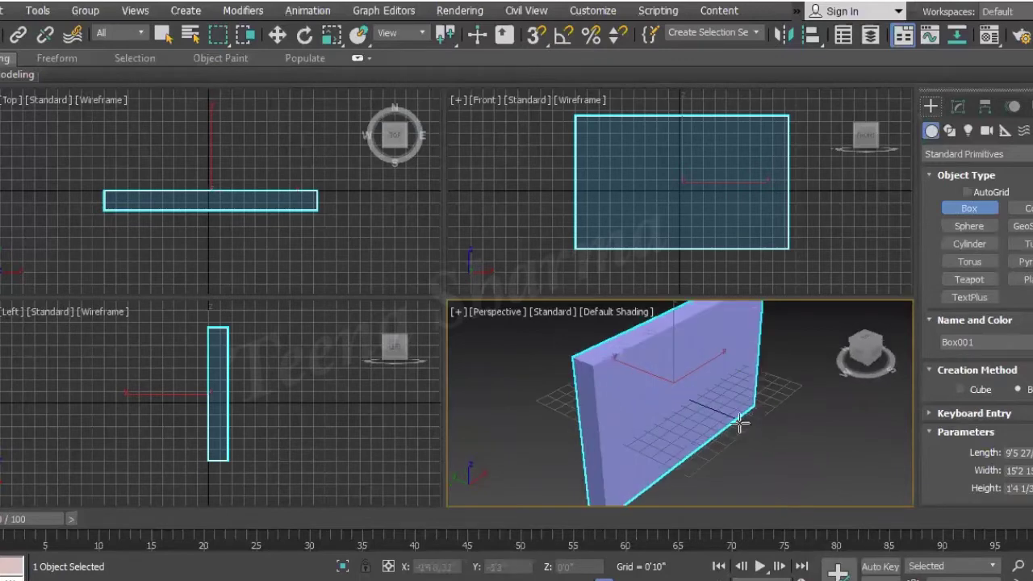
pyautogui.moveTo(668, 409); pyautogui.dragTo(657, 438, button='middle')
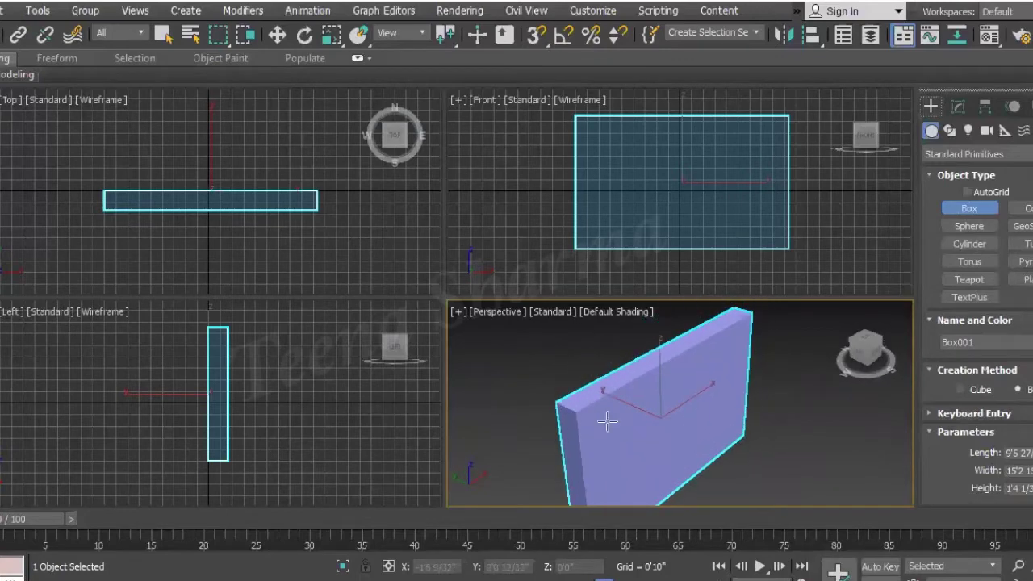
pyautogui.press('F4')
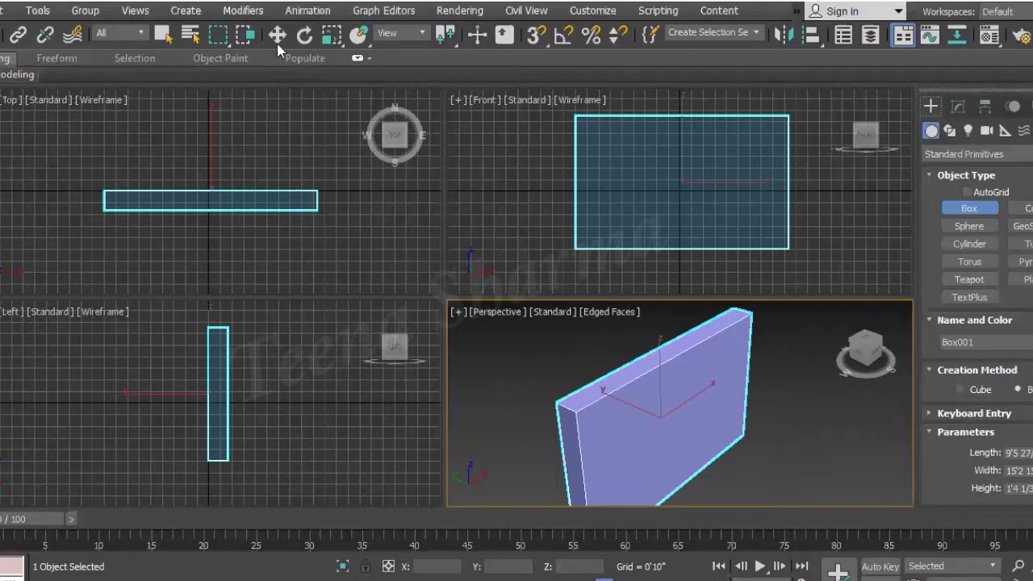
# In the Modify panel, enter 1 for Box001's Height to make a 0'1" thick slab
pyautogui.click(277, 37)
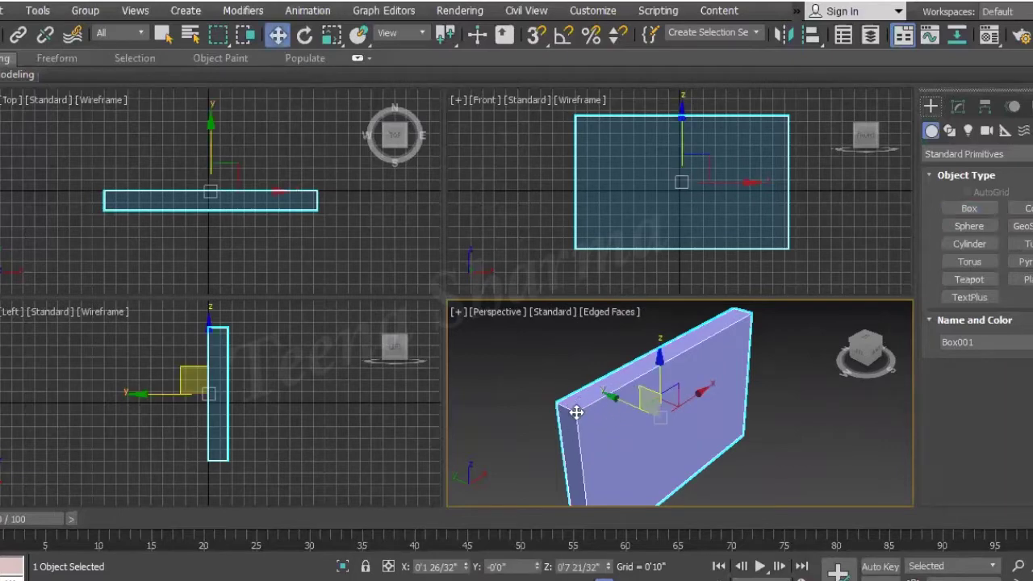
pyautogui.scroll(-2, 628, 417)
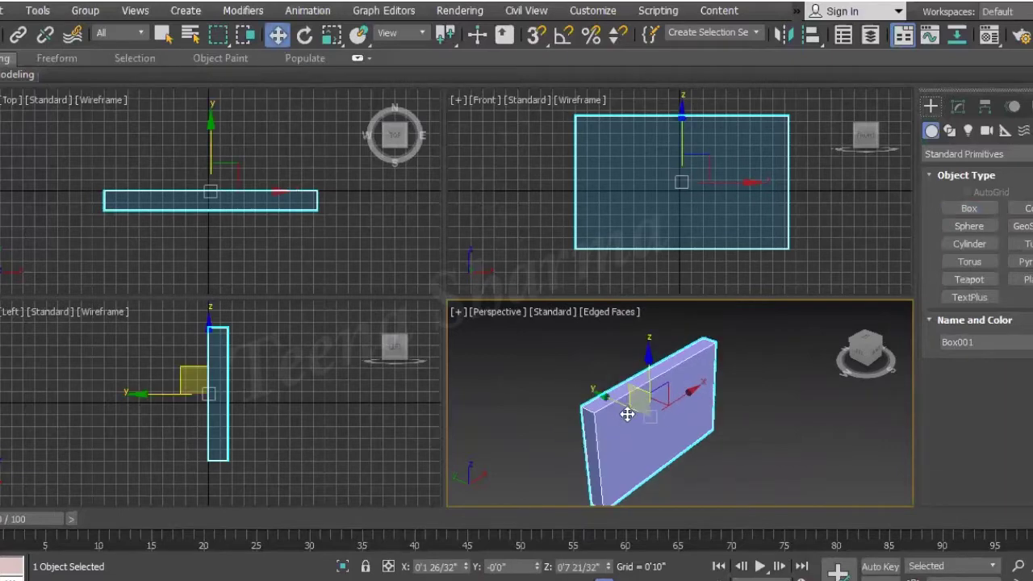
pyautogui.click(957, 108)
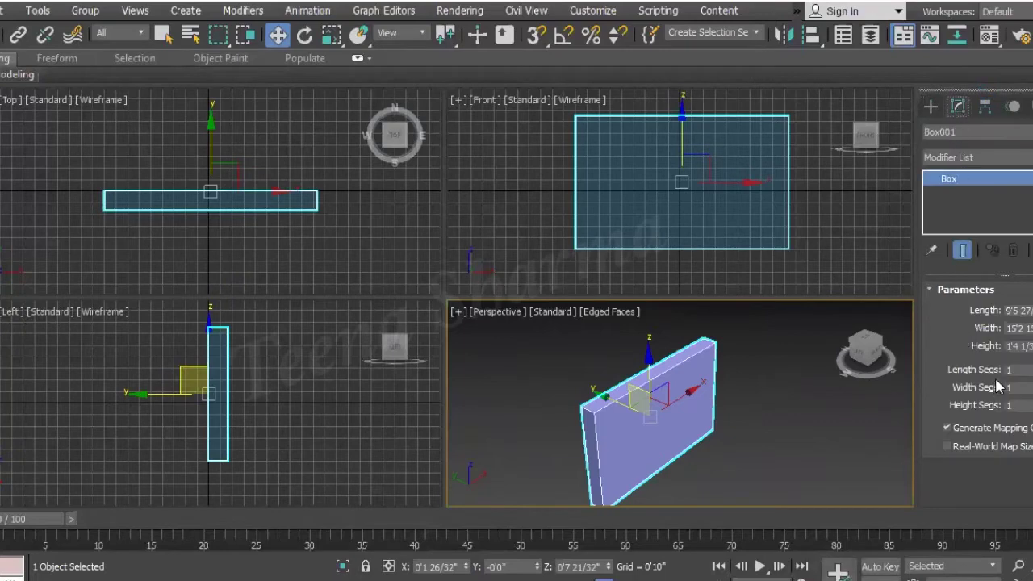
pyautogui.doubleClick(1011, 346)
pyautogui.press('BackSpace')
pyautogui.press('Return')
pyautogui.scroll(5, 603, 442)
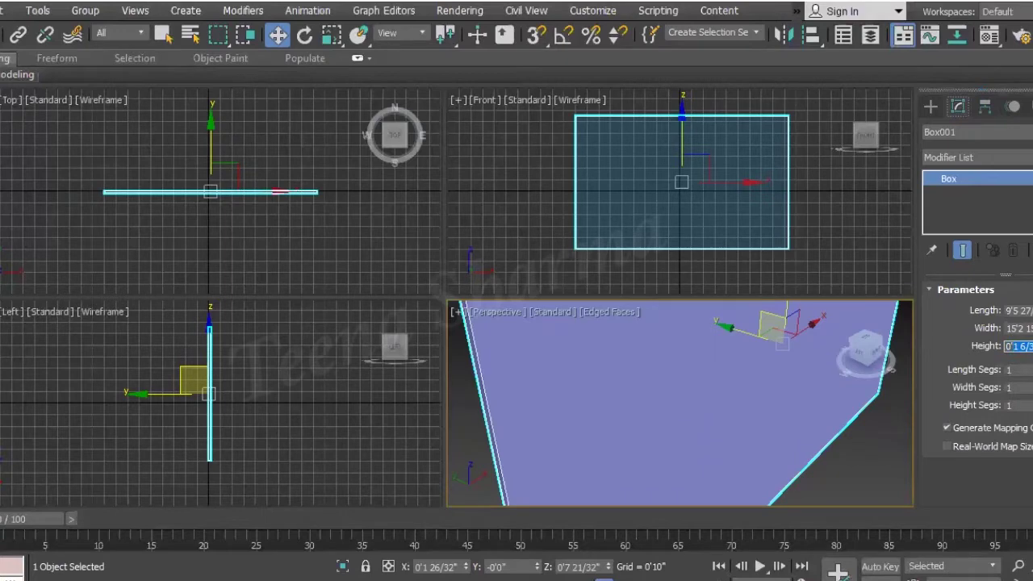
pyautogui.scroll(-1, 581, 395)
pyautogui.scroll(-4, 625, 394)
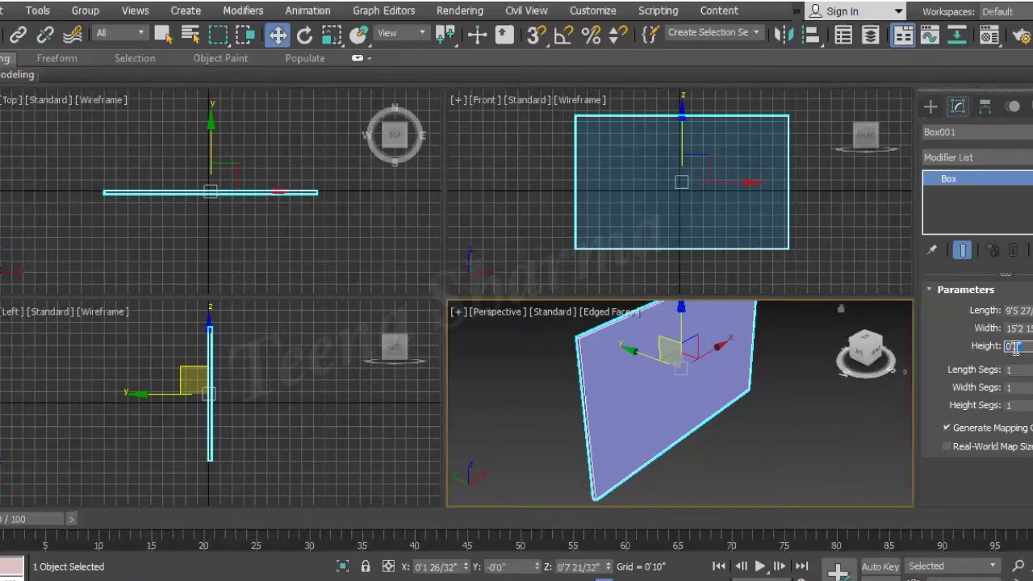
pyautogui.write('4')
pyautogui.press('Return')
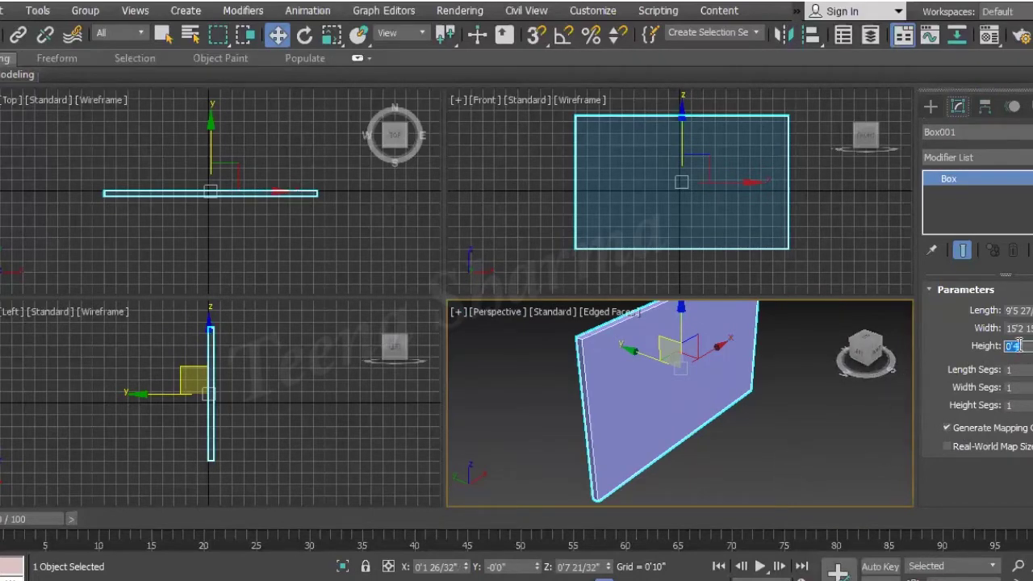
pyautogui.write('1')
pyautogui.press('Return')
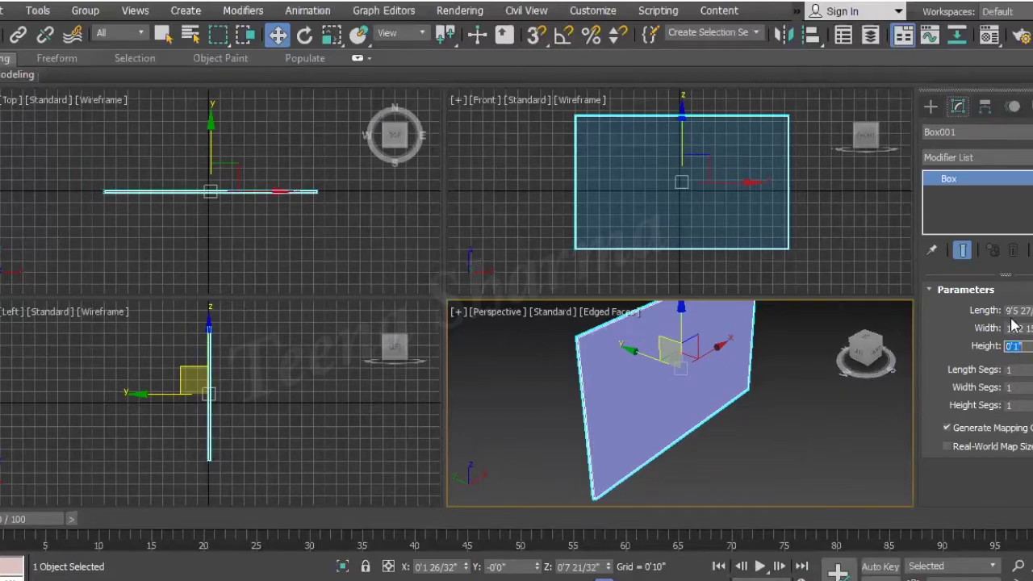
pyautogui.doubleClick(1008, 312)
# Give Box001 a Length of 1'6" and a Width of 2'0", then reframe the panel
pyautogui.write('3')
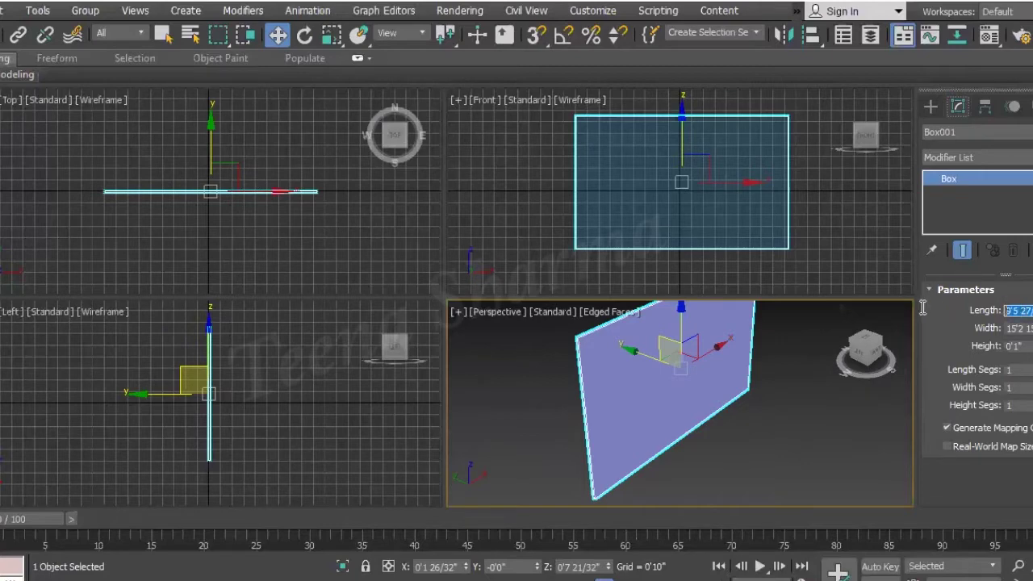
pyautogui.write('1.5')
pyautogui.press('Return')
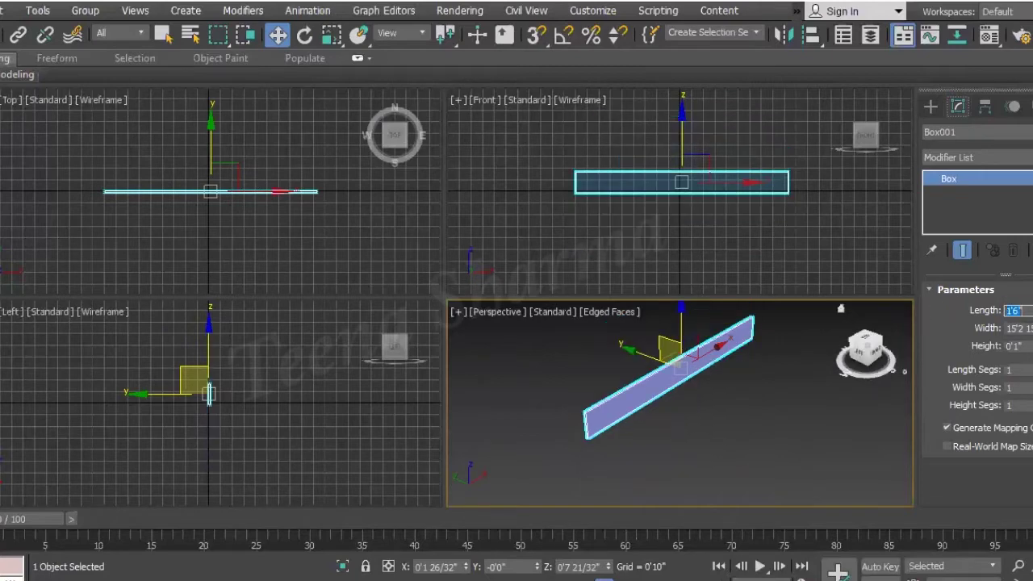
pyautogui.press('Tab')
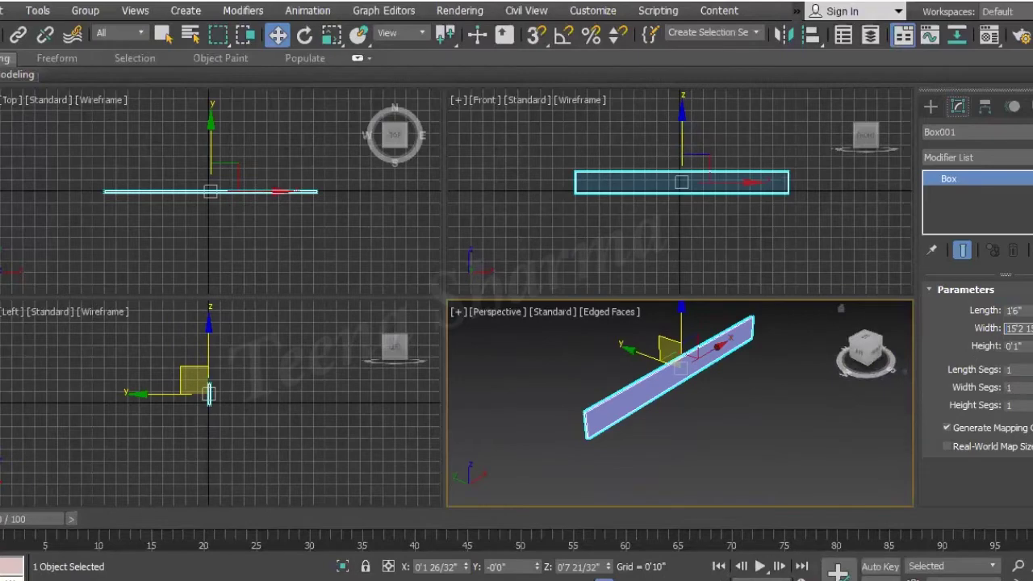
pyautogui.write('2')
pyautogui.press('Return')
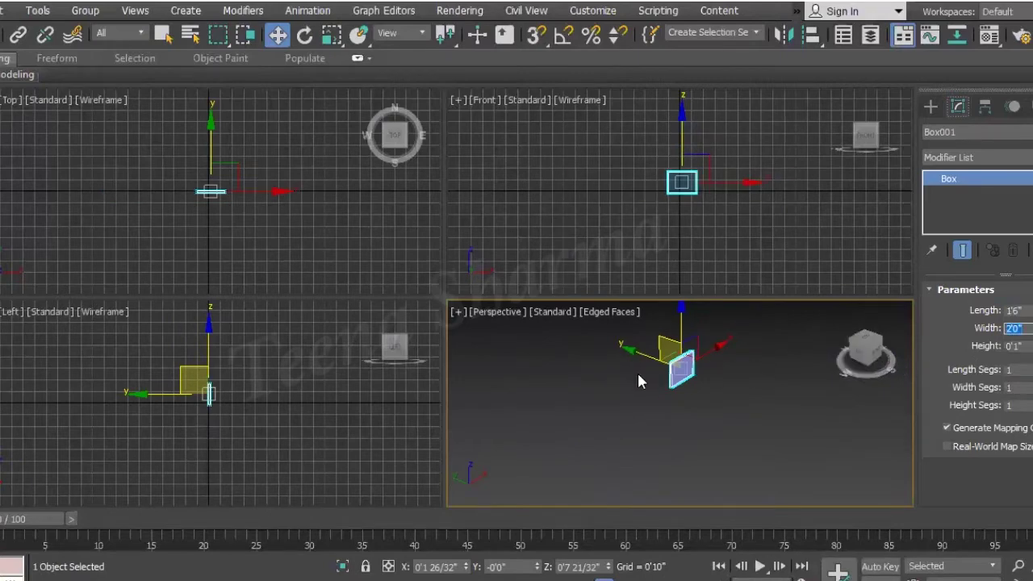
pyautogui.keyDown('alt'); pyautogui.moveTo(698, 413); pyautogui.dragTo(666, 380, button='middle'); pyautogui.keyUp('alt')
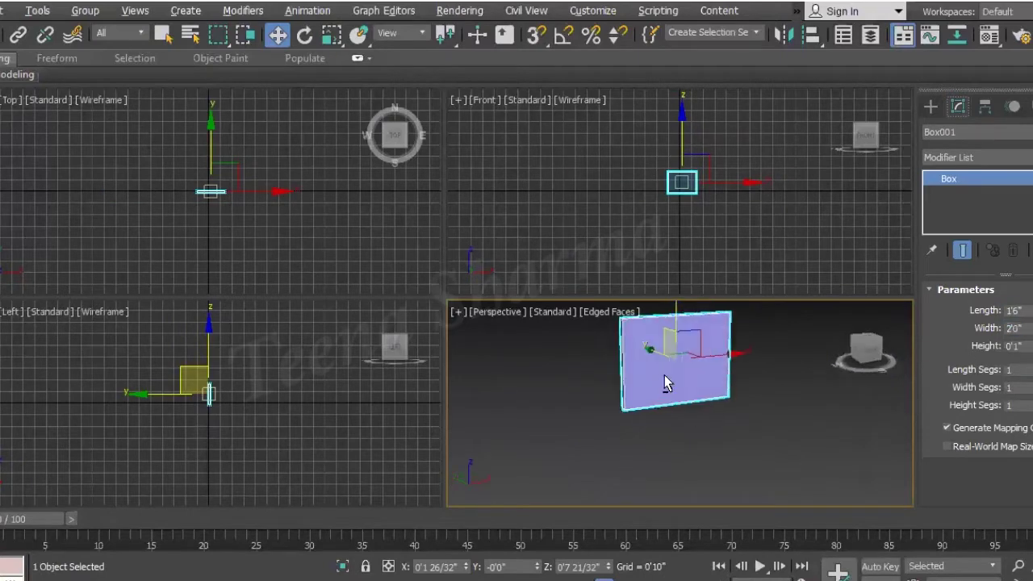
pyautogui.moveTo(675, 417); pyautogui.dragTo(627, 470, button='middle')
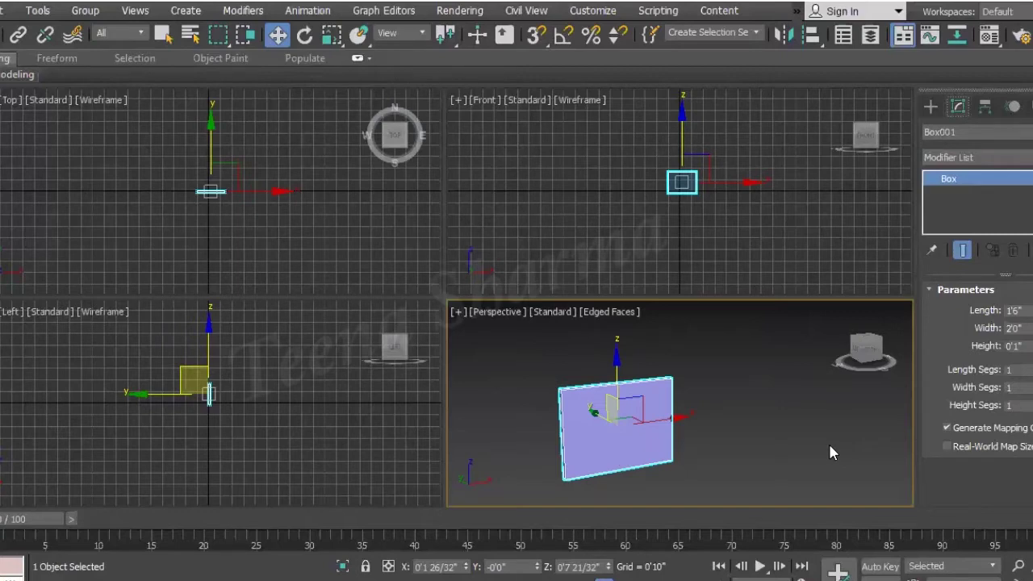
pyautogui.scroll(5, 703, 422)
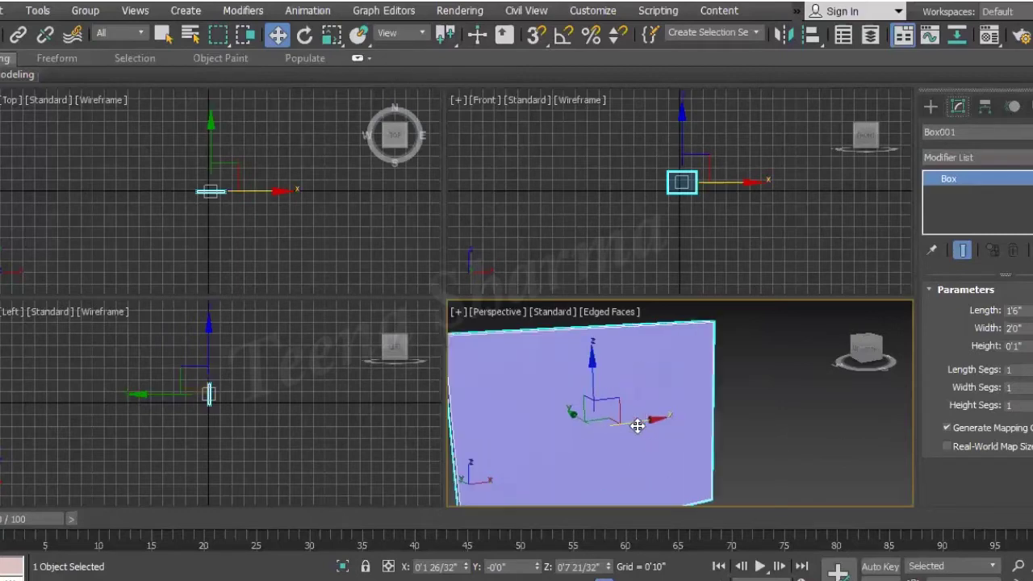
# Try a new Length value of 2 for the panel, then reselect the box
pyautogui.scroll(-3, 703, 422)
pyautogui.scroll(2, 698, 185)
pyautogui.doubleClick(1018, 310)
pyautogui.write('2')
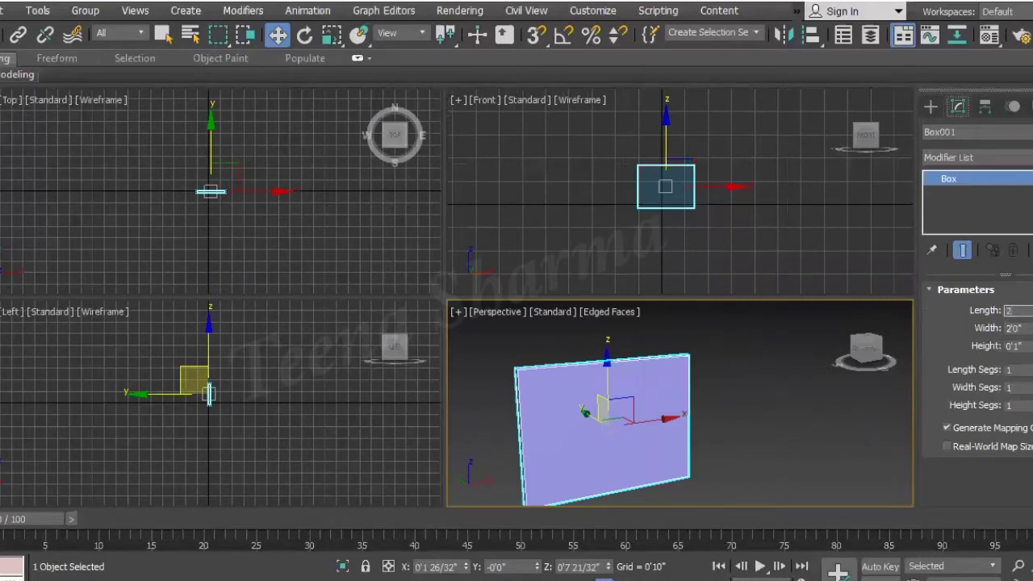
pyautogui.press('Return')
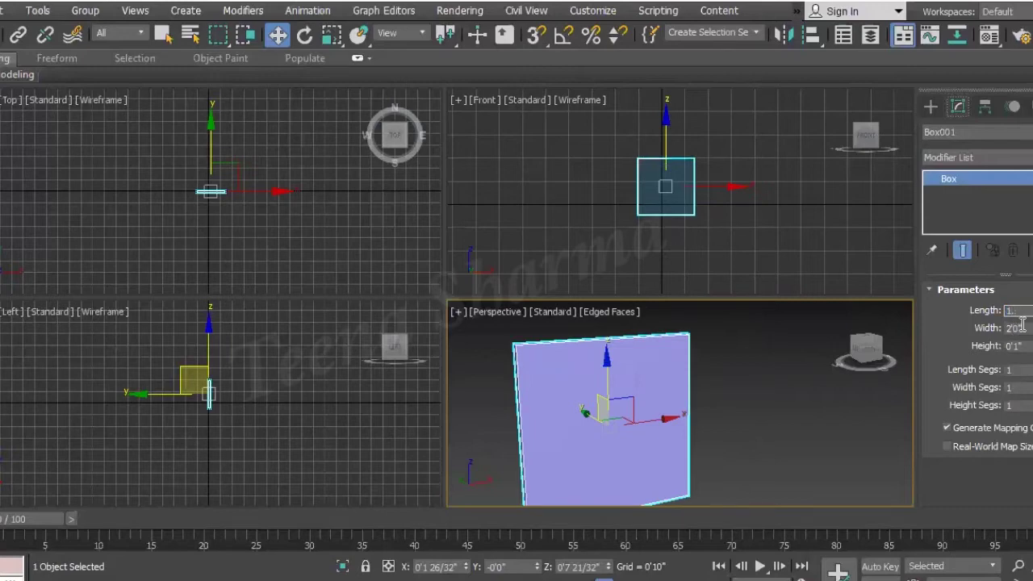
pyautogui.press('Return')
pyautogui.click(733, 421)
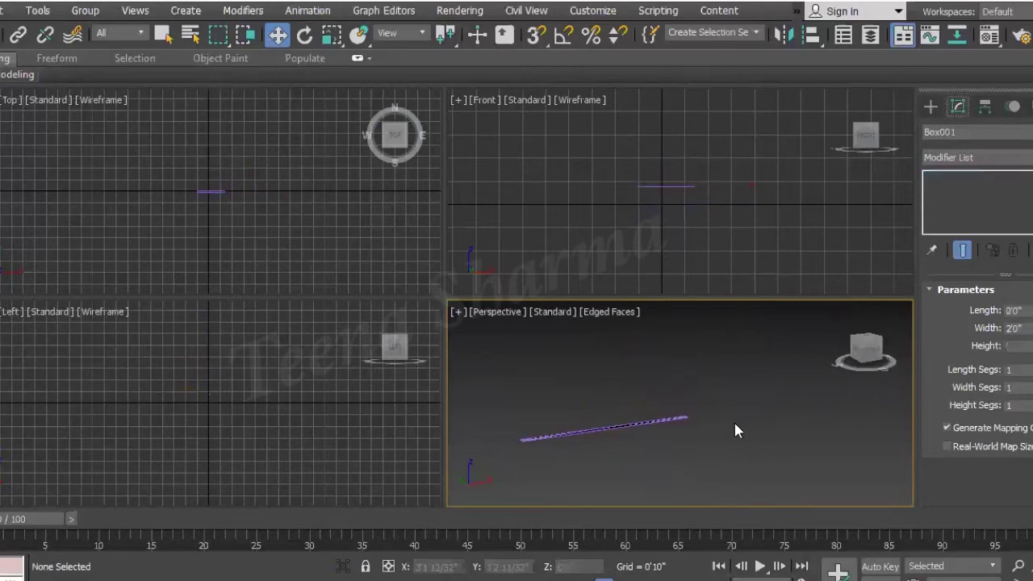
pyautogui.click(601, 415)
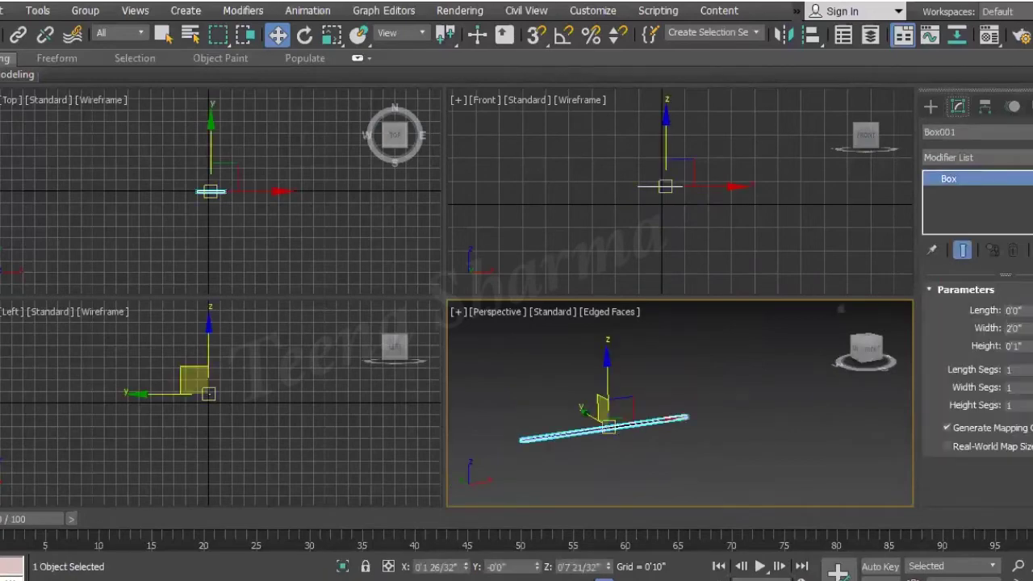
# Correct the panel's Length to 1'2" and maximize the Perspective viewport with Alt+W
pyautogui.doubleClick(1018, 312)
pyautogui.write('1.3')
pyautogui.press('Return')
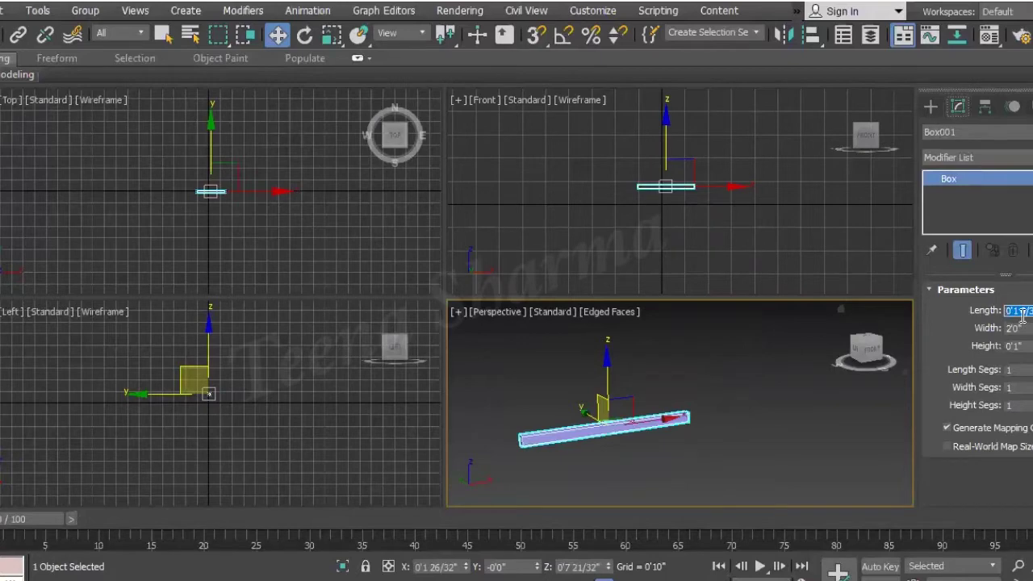
pyautogui.write('12')
pyautogui.press('Return')
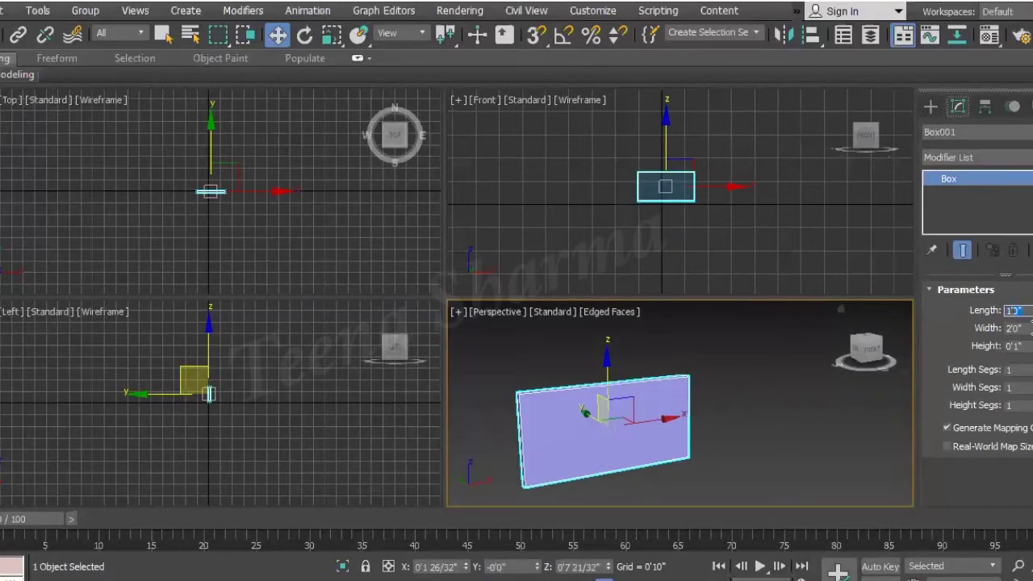
pyautogui.click(762, 415)
pyautogui.click(664, 433)
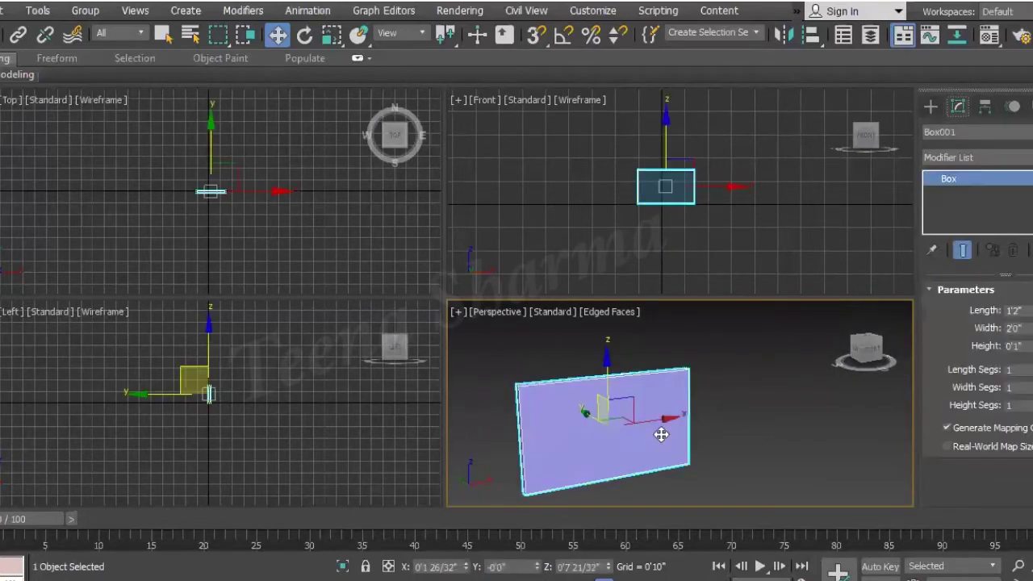
pyautogui.hotkey('alt', 'w')
pyautogui.moveTo(406, 441)
pyautogui.keyDown('alt'); pyautogui.mouseDown(button='middle')
pyautogui.moveTo(275, 358)
pyautogui.moveTo(274, 371)
pyautogui.moveTo(194, 349)
pyautogui.moveTo(265, 387)
pyautogui.mouseUp(button='middle'); pyautogui.keyUp('alt')
pyautogui.scroll(4, 226, 329)
# Convert the panel to an Editable Poly and switch to the Front view
pyautogui.moveTo(226, 329)
pyautogui.keyDown('alt'); pyautogui.mouseDown(button='middle')
pyautogui.moveTo(278, 409)
pyautogui.moveTo(240, 339)
pyautogui.mouseUp(button='middle'); pyautogui.keyUp('alt')
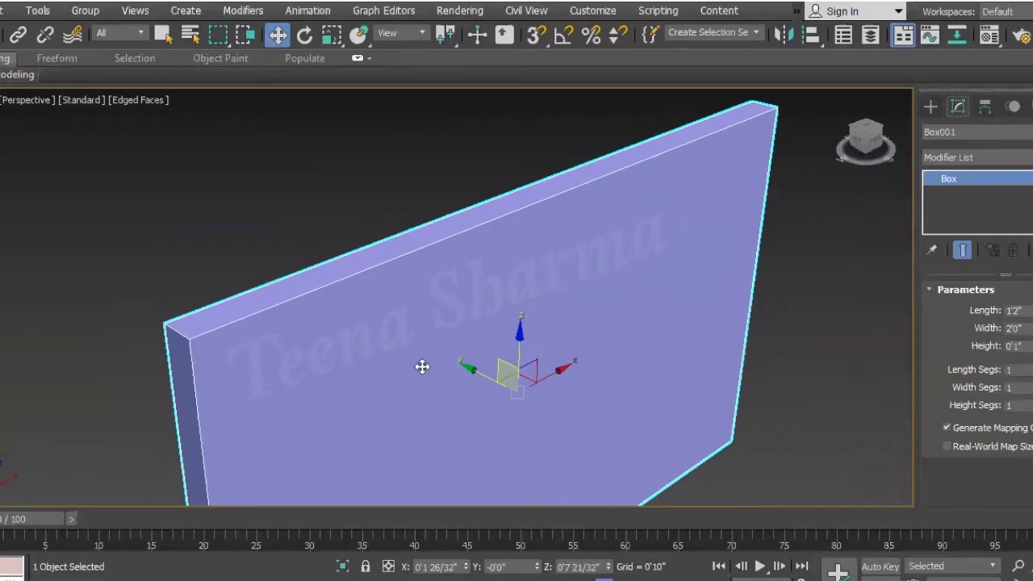
pyautogui.rightClick(448, 329)
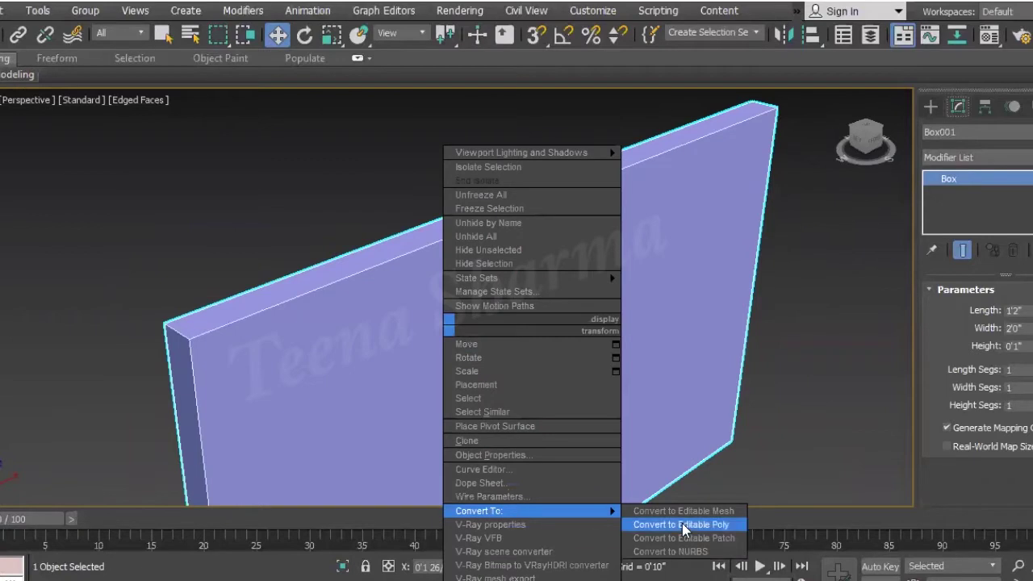
pyautogui.click(682, 522)
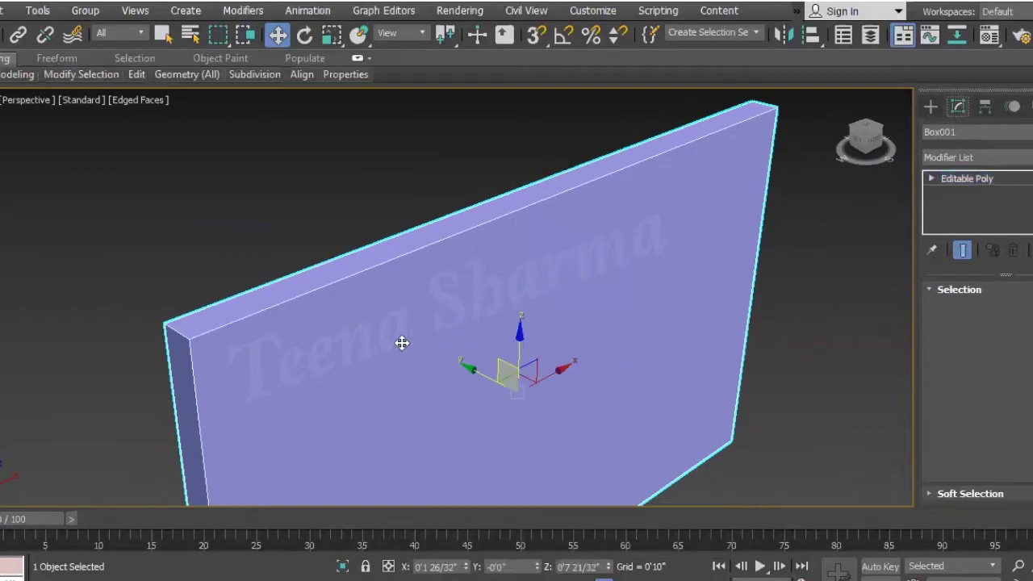
pyautogui.press('f')
# Show the selected panel shaded with edged faces, framed fully in the Front view
pyautogui.click(401, 340)
pyautogui.scroll(3, 372, 311)
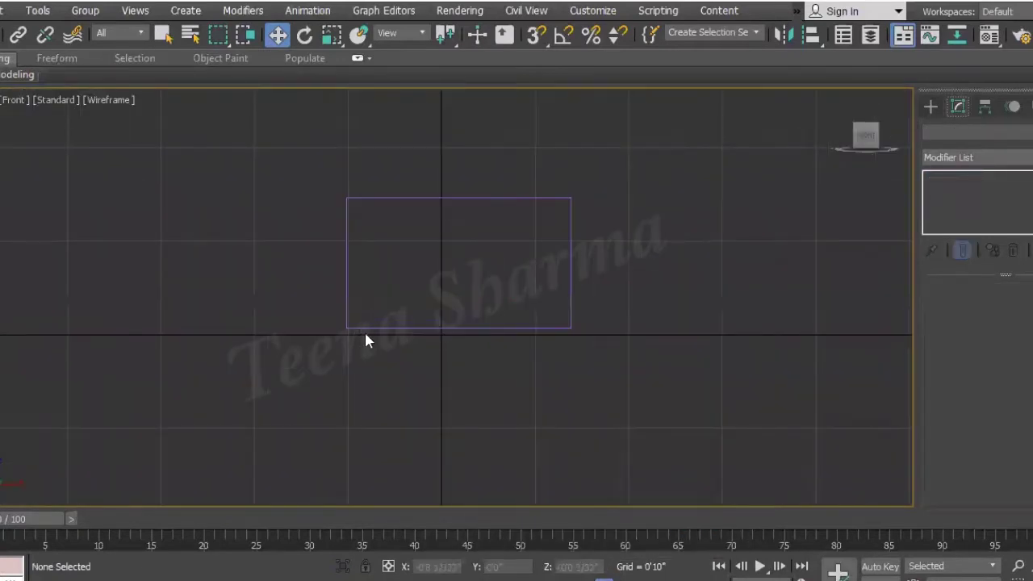
pyautogui.click(364, 330)
pyautogui.press('4')
pyautogui.click(369, 325)
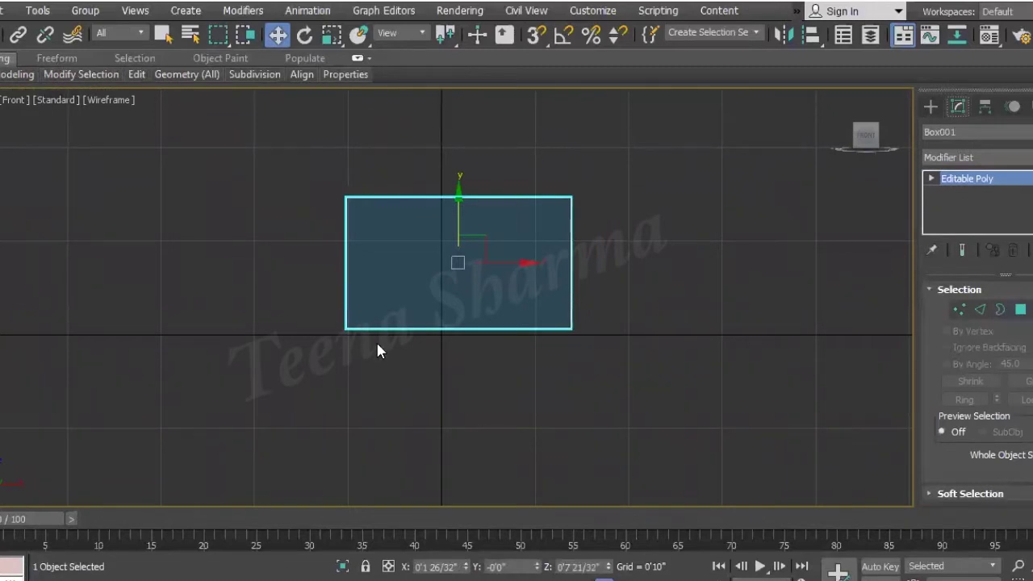
pyautogui.press('F3')
pyautogui.press('F4')
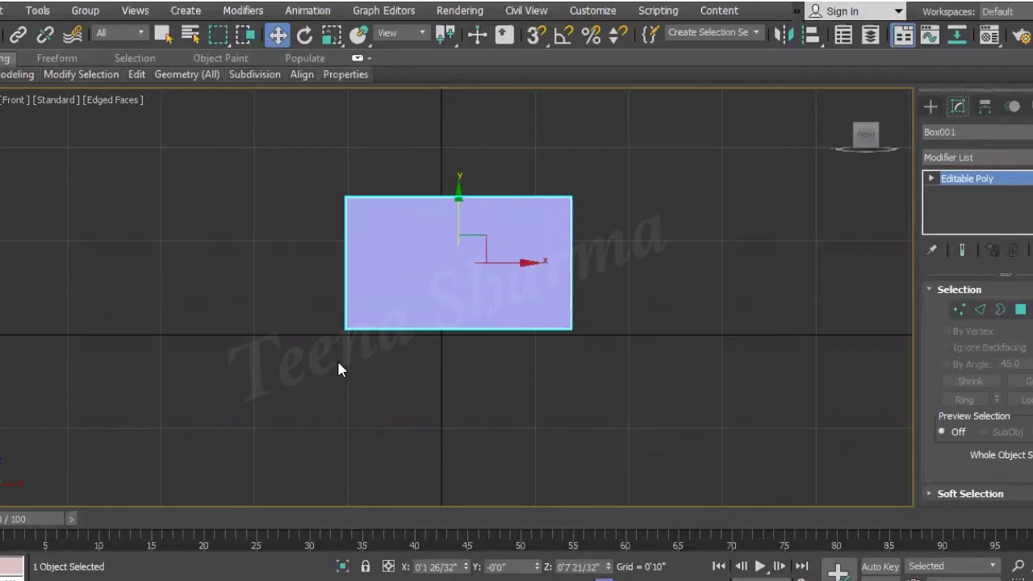
pyautogui.scroll(4, 395, 367)
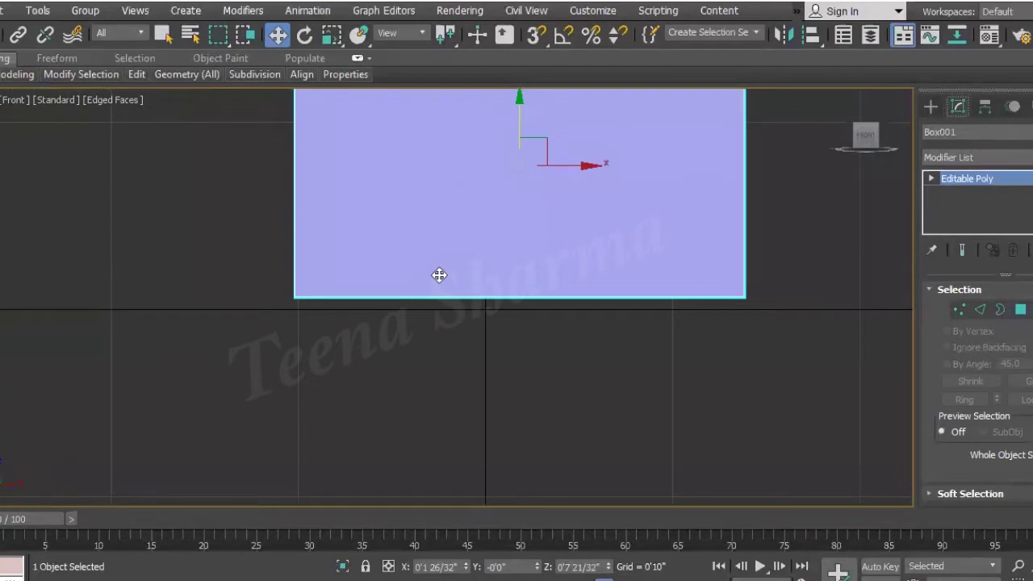
pyautogui.moveTo(438, 329); pyautogui.dragTo(342, 418, button='middle')
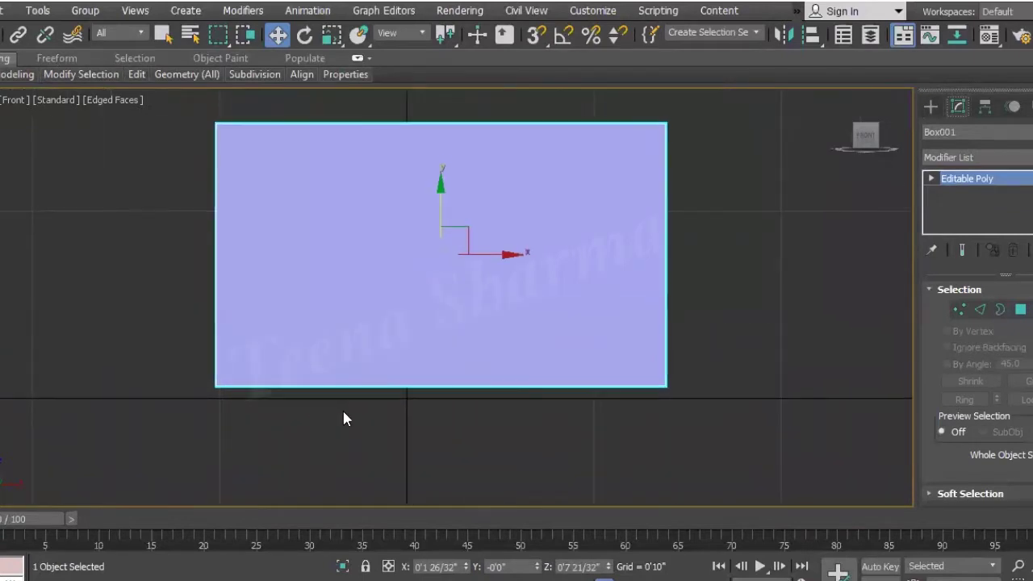
pyautogui.scroll(-2, 251, 377)
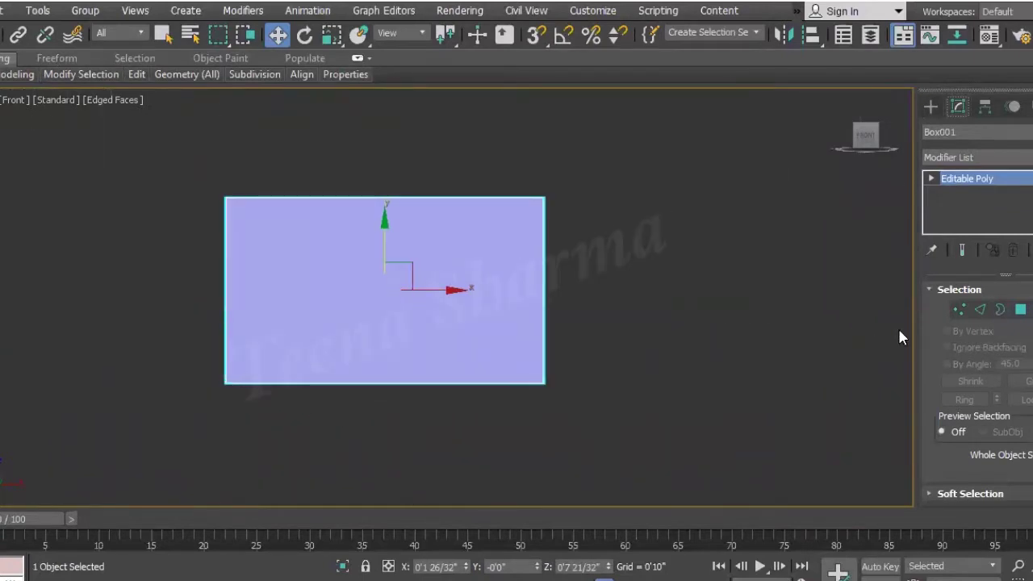
pyautogui.click(980, 309)
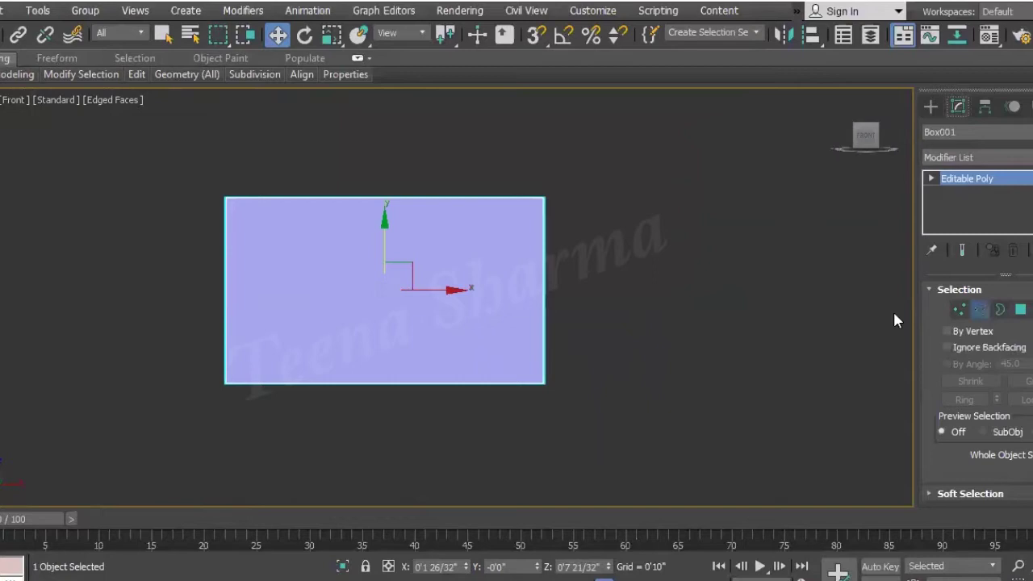
# Connect the horizontal edge ring with 2 pinched vertical edges near the left and right sides
pyautogui.click(370, 384)
pyautogui.click(964, 400)
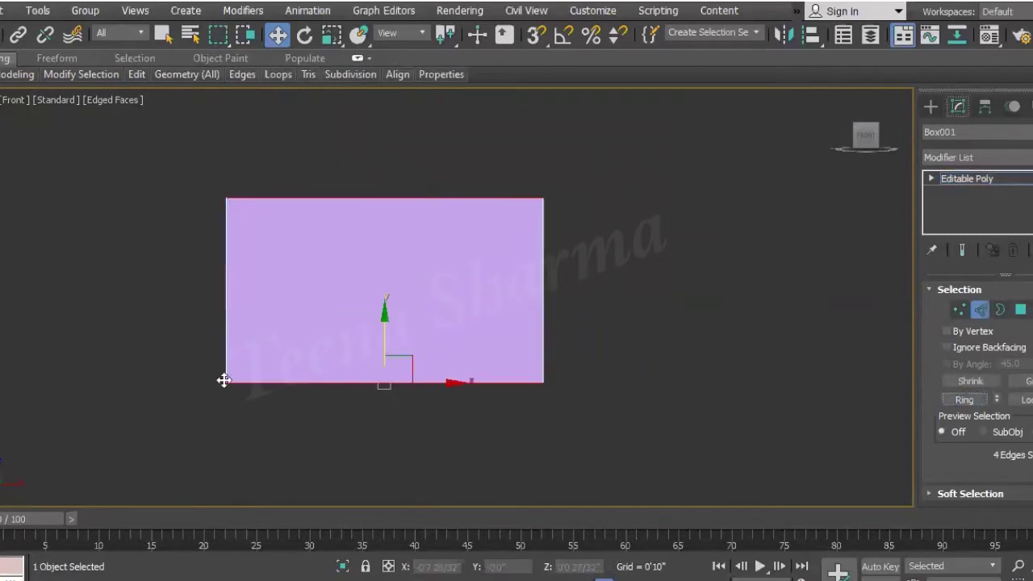
pyautogui.rightClick(311, 327)
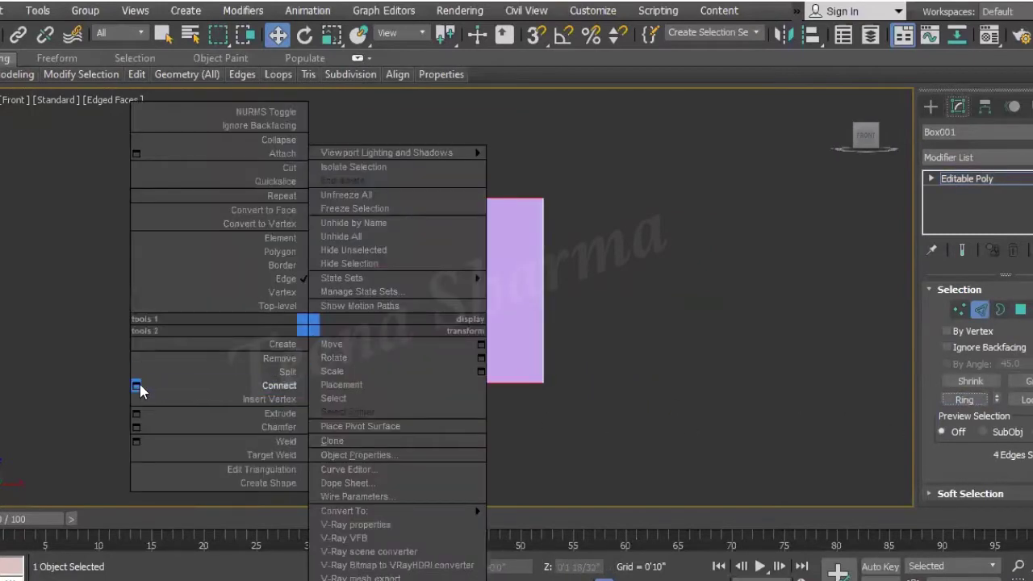
pyautogui.click(139, 387)
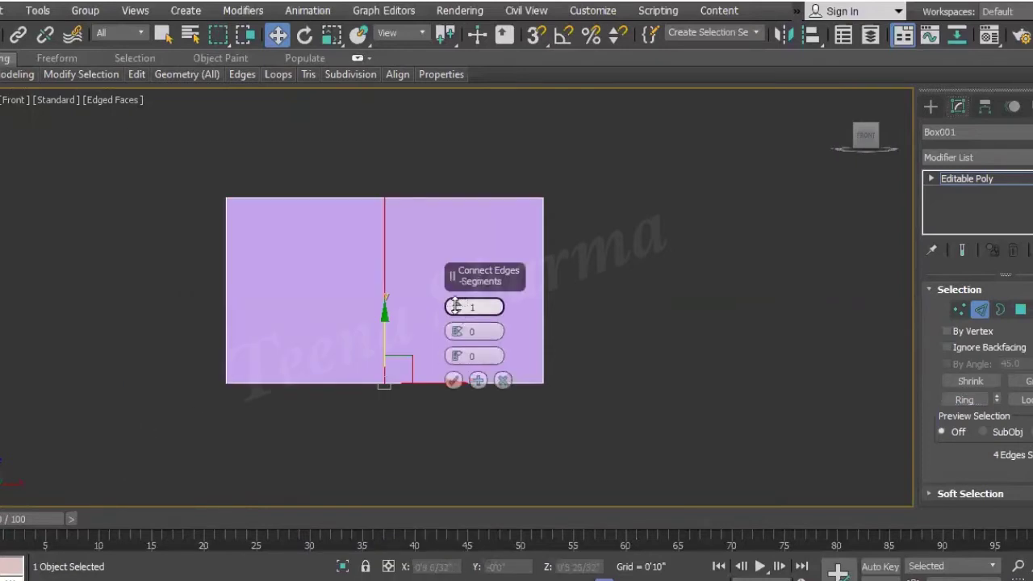
pyautogui.click(456, 307)
pyautogui.moveTo(456, 331); pyautogui.dragTo(473, 22)
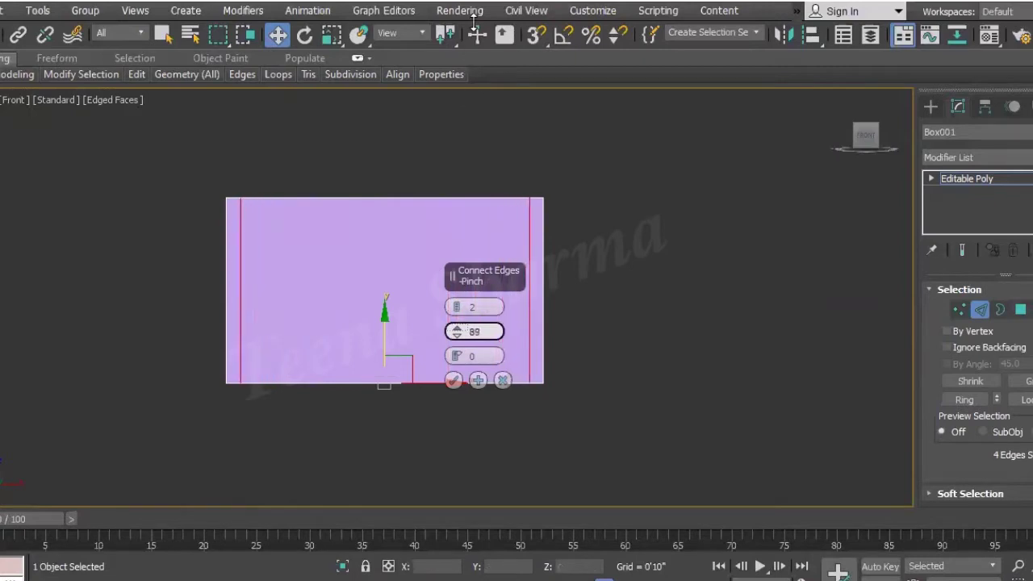
pyautogui.click(453, 382)
# Connect the vertical edge ring with 2 horizontal edges just inside the top and bottom borders
pyautogui.click(239, 339)
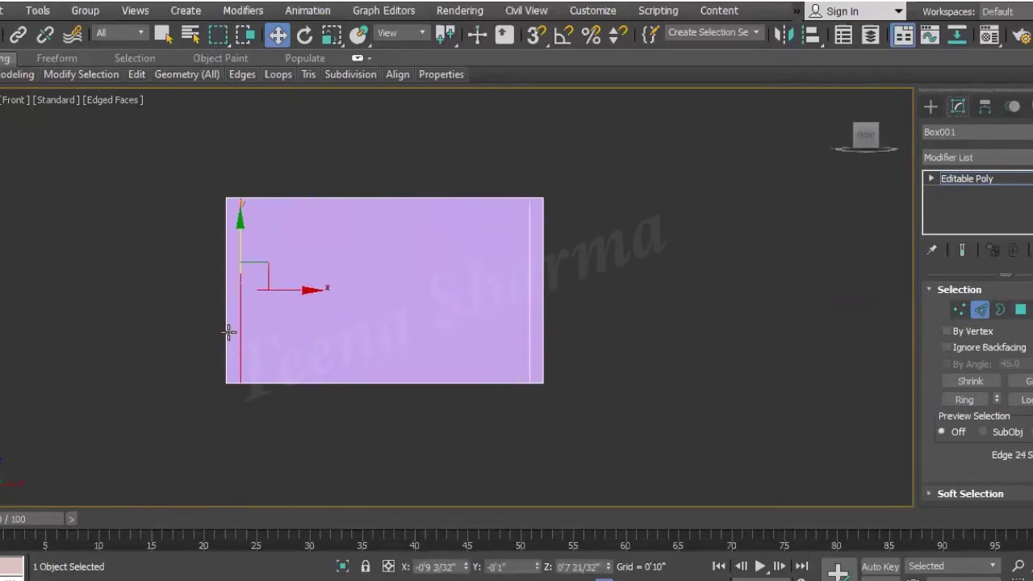
pyautogui.click(949, 400)
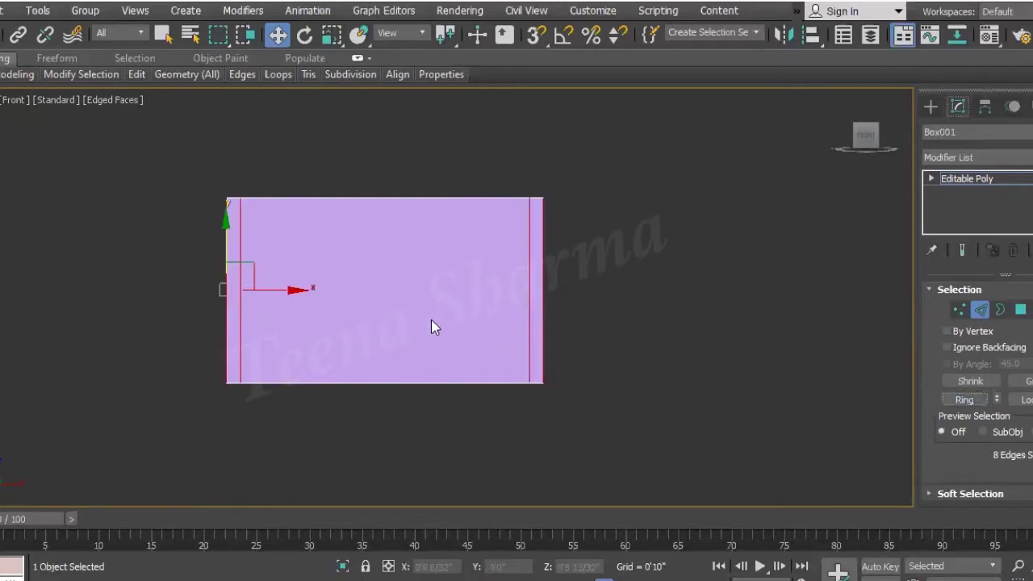
pyautogui.rightClick(431, 319)
pyautogui.click(261, 376)
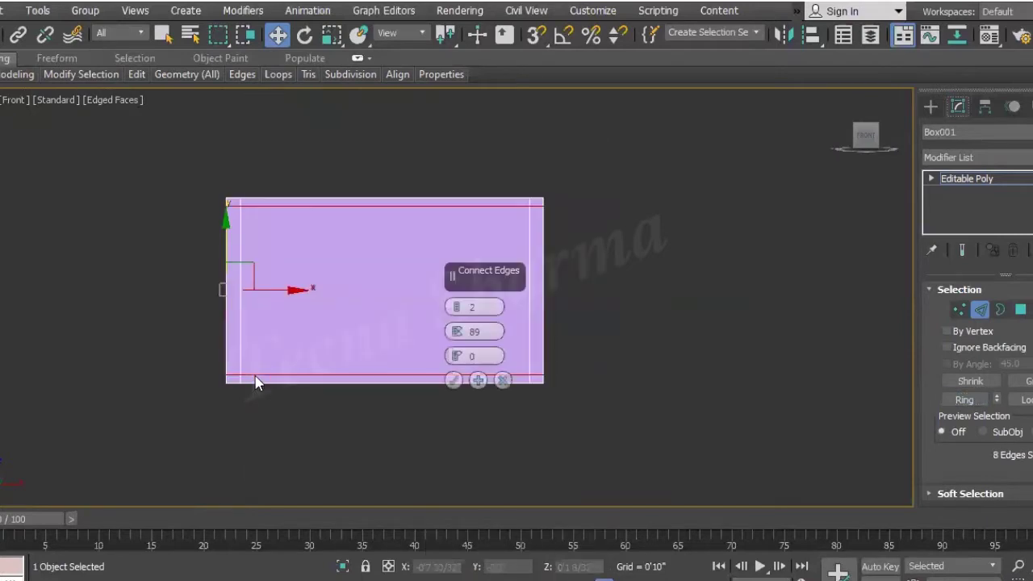
pyautogui.moveTo(457, 330); pyautogui.dragTo(454, 390)
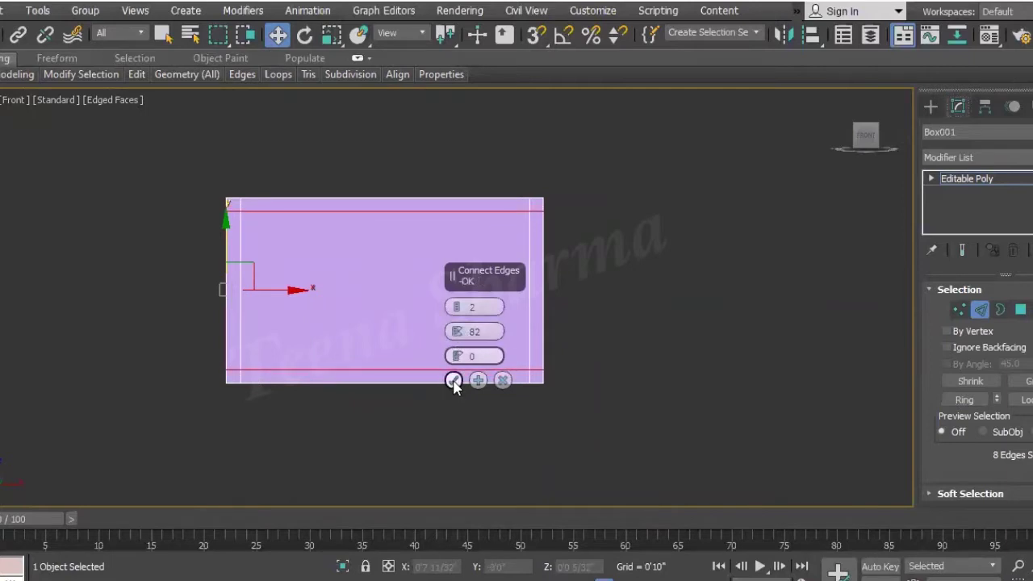
pyautogui.click(453, 380)
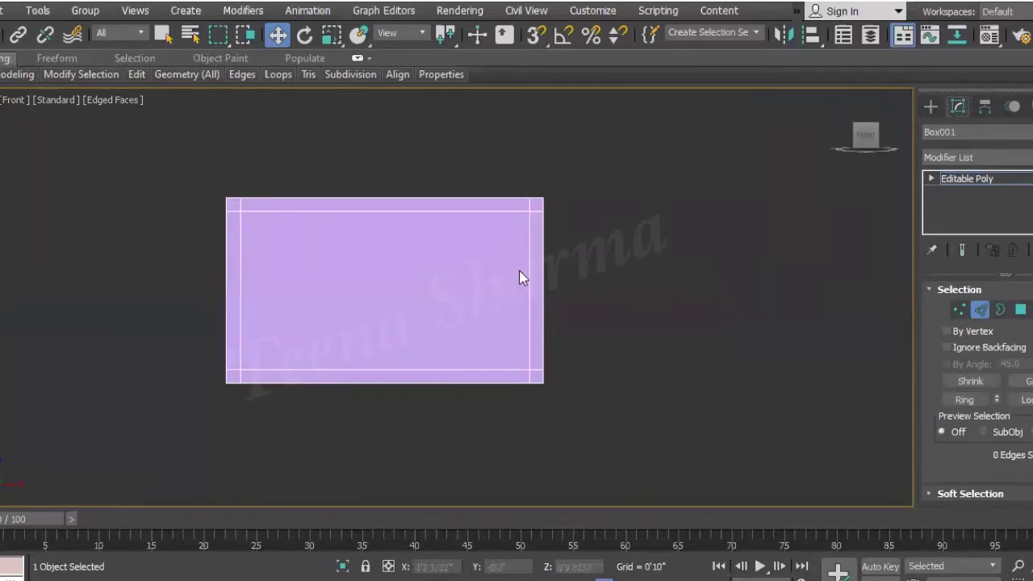
# Extrude the central front polygon by about -0'0 16/32" to sink the screen inside the frame
pyautogui.press('p')
pyautogui.click(1020, 310)
pyautogui.click(548, 344)
pyautogui.scroll(-4, 547, 345)
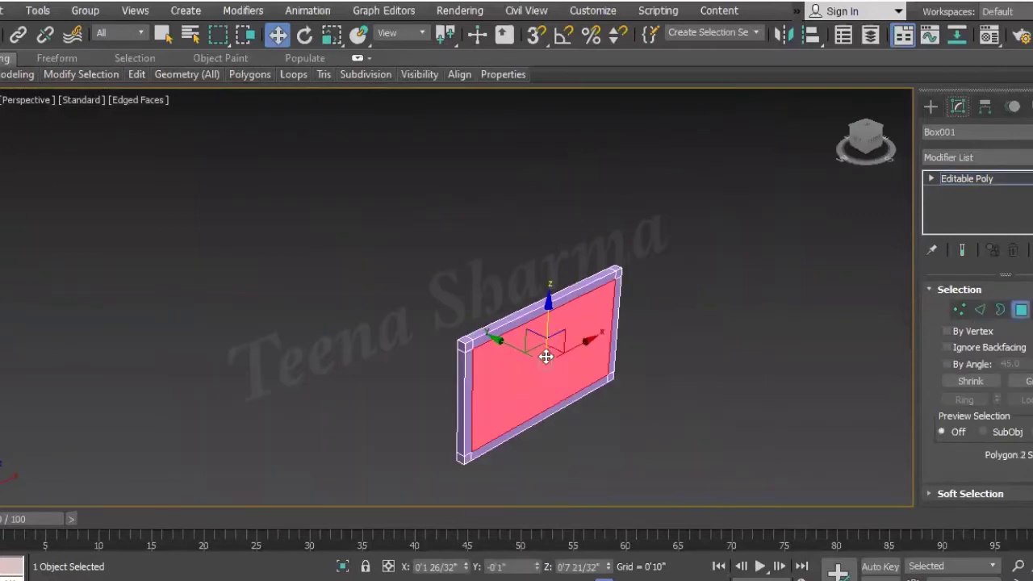
pyautogui.rightClick(540, 325)
pyautogui.click(368, 373)
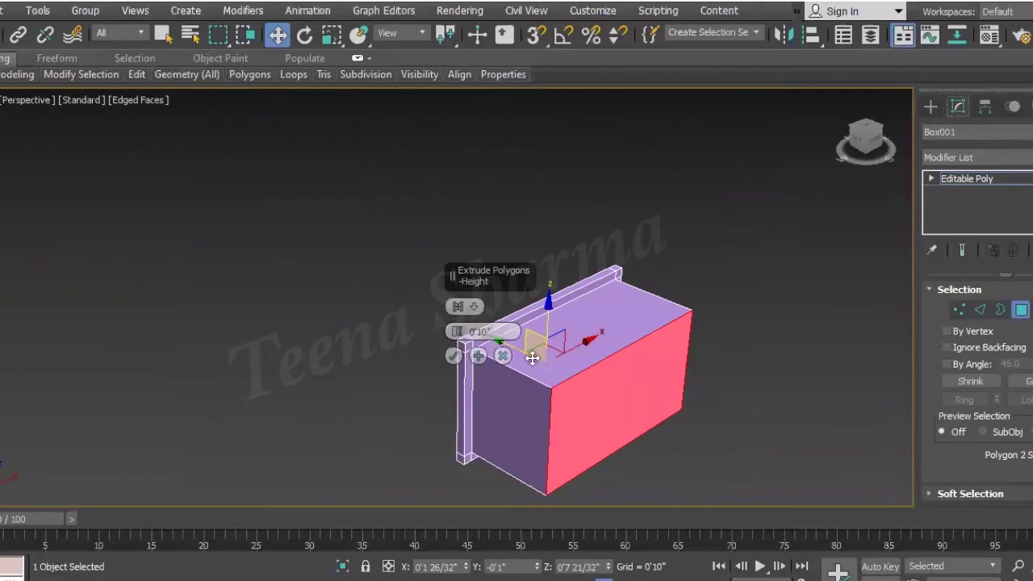
pyautogui.moveTo(457, 332); pyautogui.dragTo(448, 388)
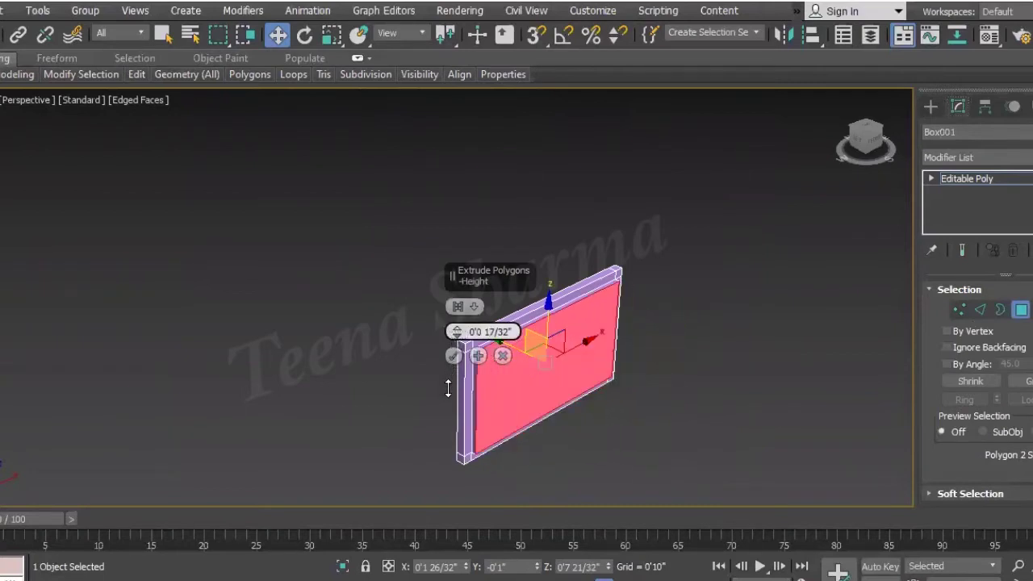
pyautogui.moveTo(447, 388); pyautogui.dragTo(448, 391)
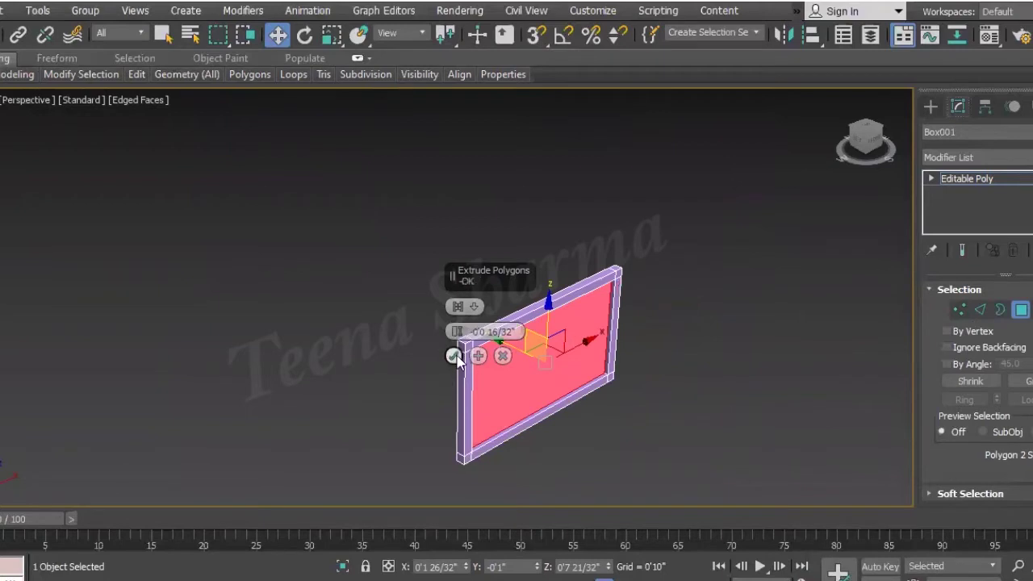
pyautogui.click(455, 356)
pyautogui.press('z')
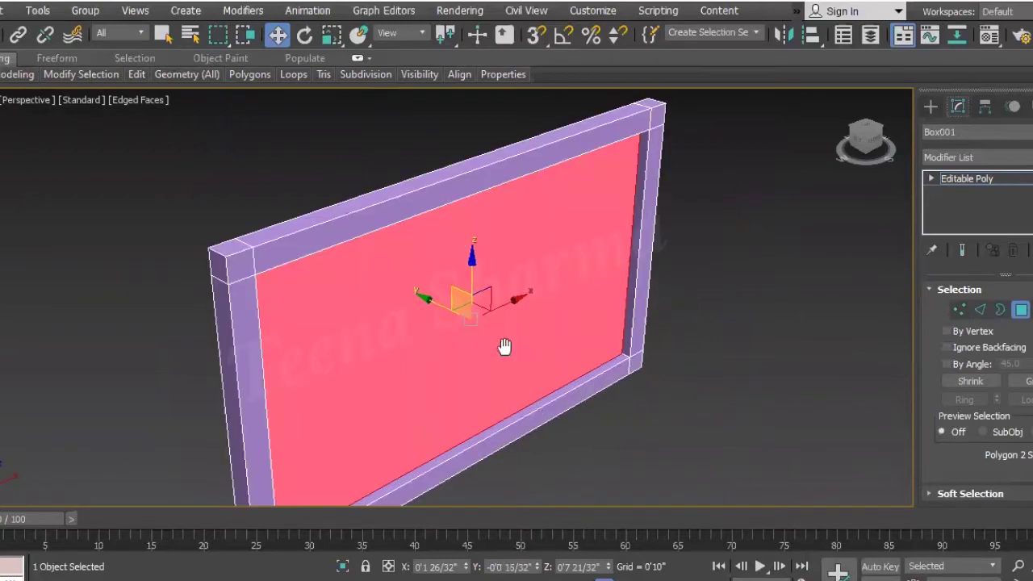
pyautogui.click(763, 390)
pyautogui.moveTo(691, 323)
pyautogui.keyDown('alt'); pyautogui.mouseDown(button='middle')
pyautogui.moveTo(572, 276)
pyautogui.moveTo(470, 293)
pyautogui.moveTo(535, 265)
pyautogui.moveTo(648, 288)
pyautogui.moveTo(699, 250)
pyautogui.moveTo(659, 261)
pyautogui.moveTo(643, 315)
pyautogui.mouseUp(button='middle'); pyautogui.keyUp('alt')
# Add a TurboSmooth modifier above Box001's Editable Poly
pyautogui.click(979, 310)
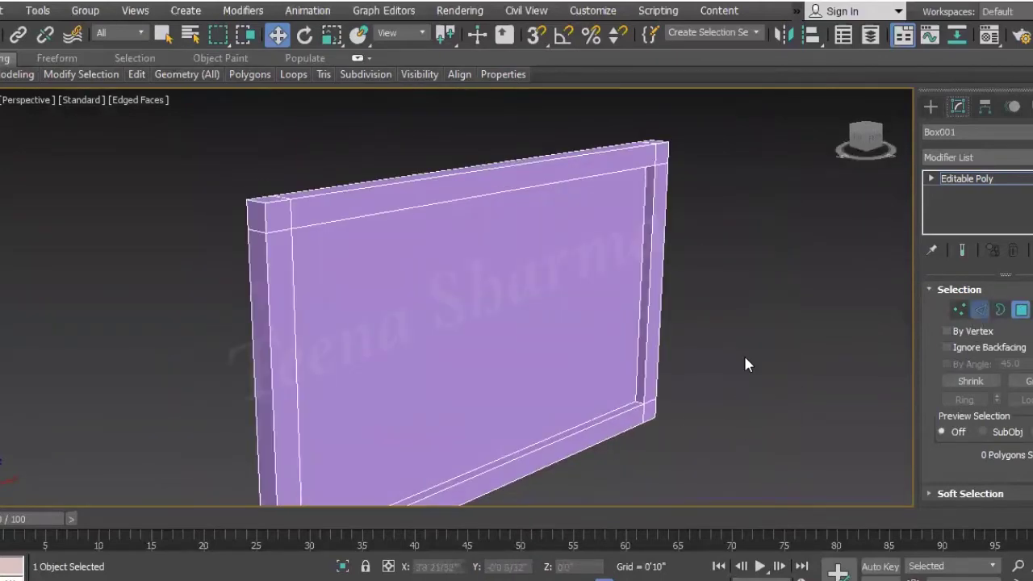
pyautogui.click(971, 156)
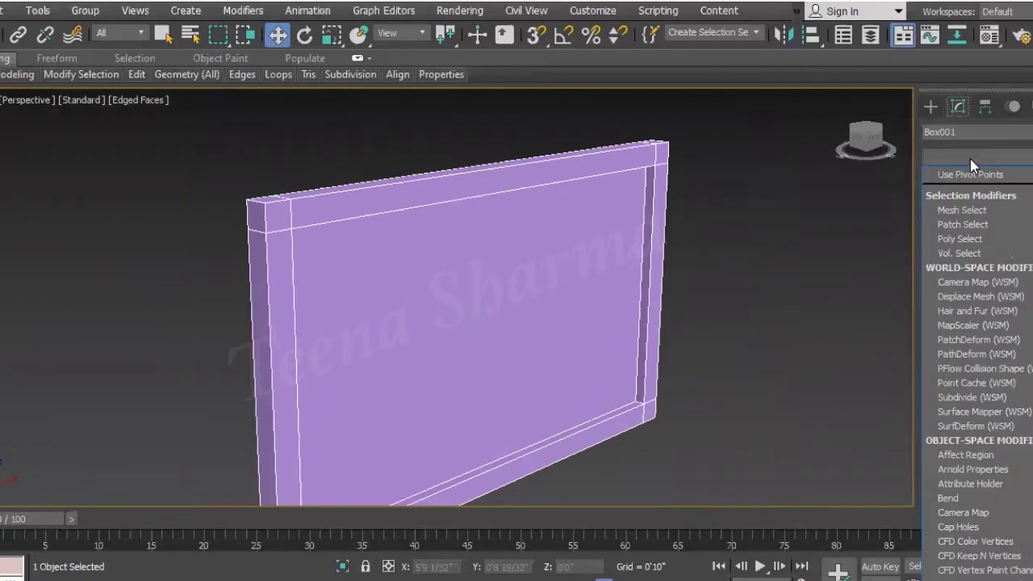
pyautogui.press('t')
pyautogui.click(968, 273)
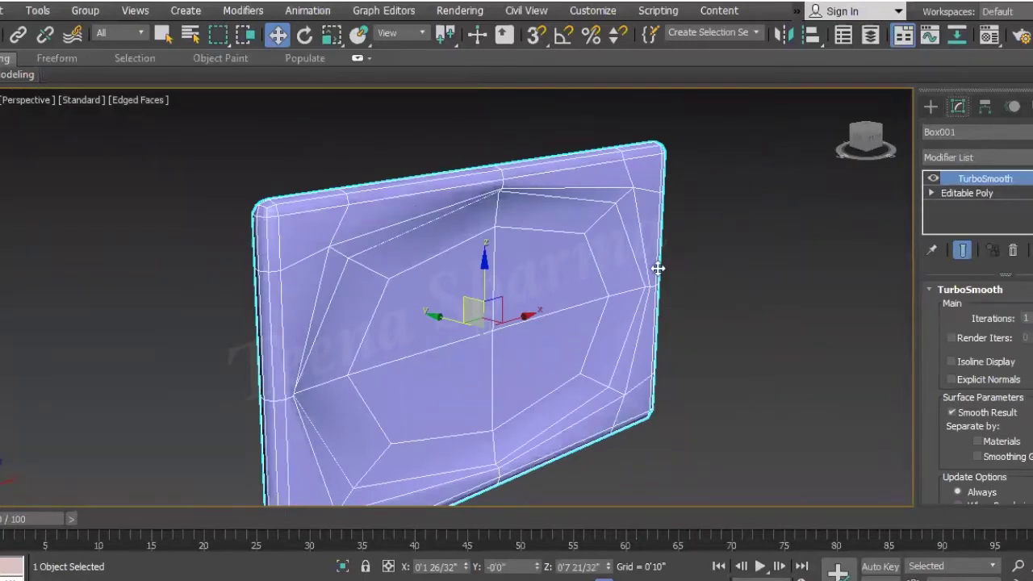
pyautogui.click(932, 194)
# Connect the frame's top inner edge ring with 2 pinched support edges and preview the smoothing
pyautogui.click(956, 208)
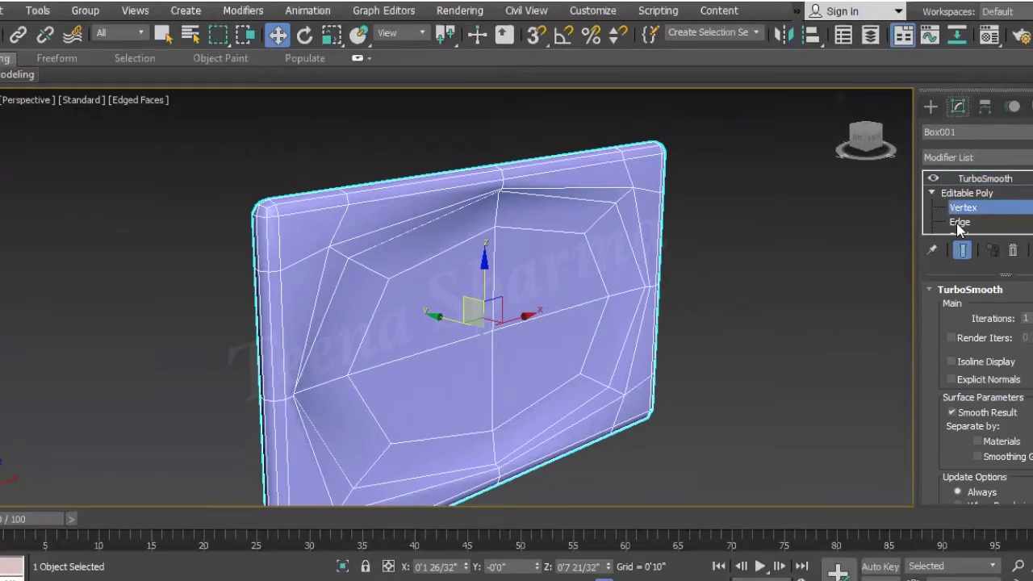
pyautogui.click(959, 222)
pyautogui.click(463, 199)
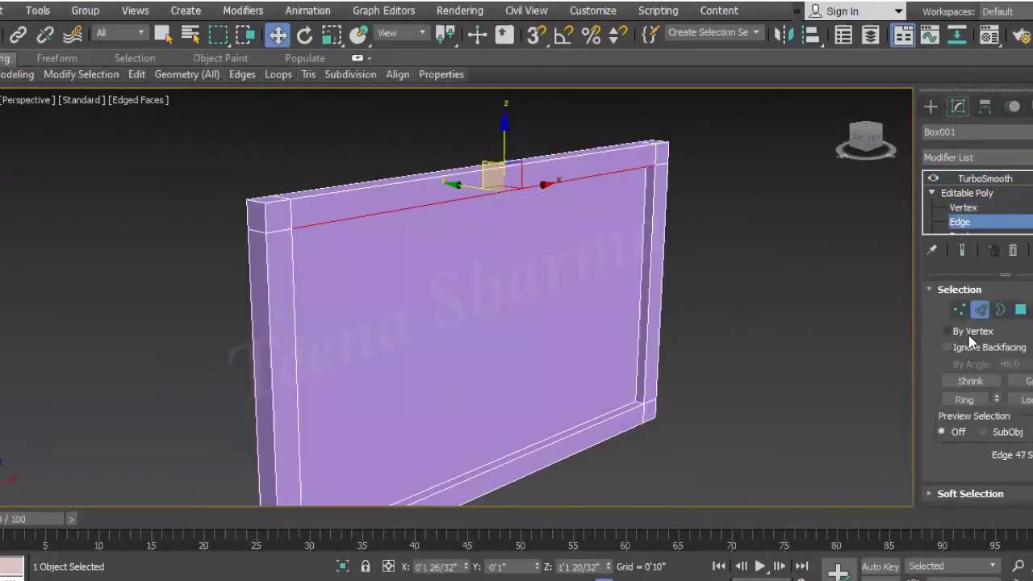
pyautogui.click(964, 399)
pyautogui.rightClick(512, 327)
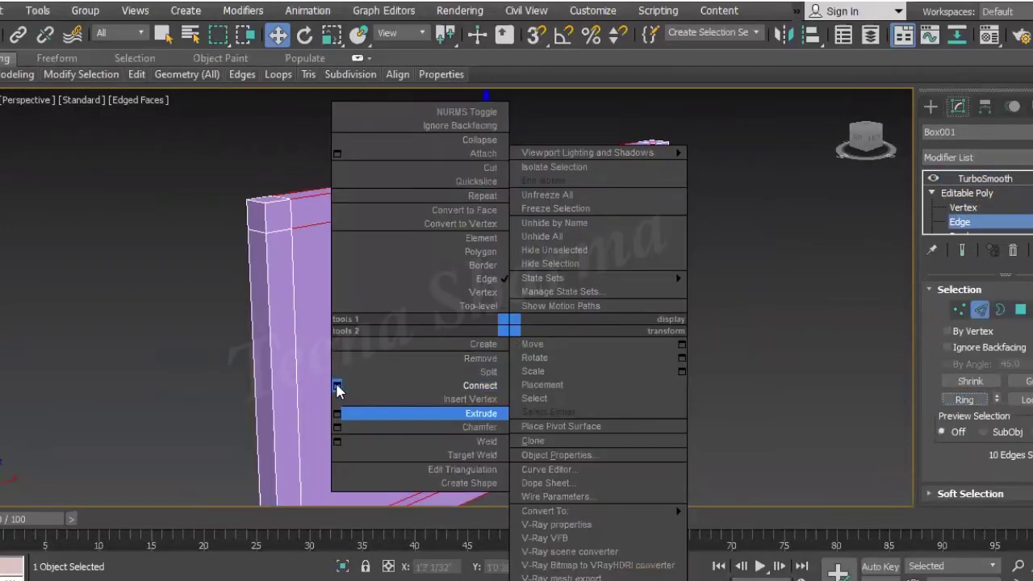
pyautogui.click(337, 386)
pyautogui.moveTo(456, 332); pyautogui.dragTo(460, 277)
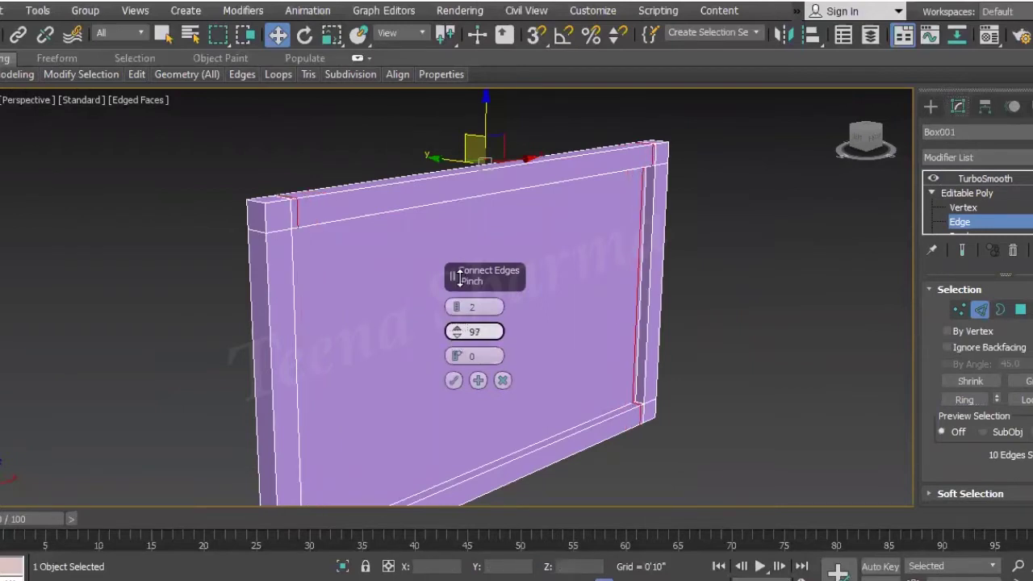
pyautogui.click(454, 380)
pyautogui.moveTo(865, 136); pyautogui.dragTo(882, 163)
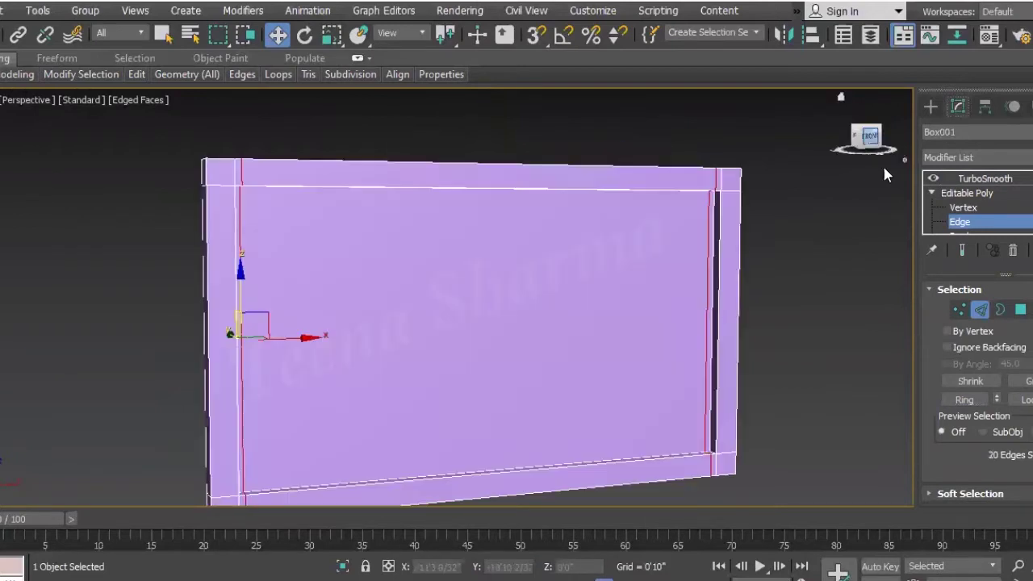
pyautogui.click(992, 180)
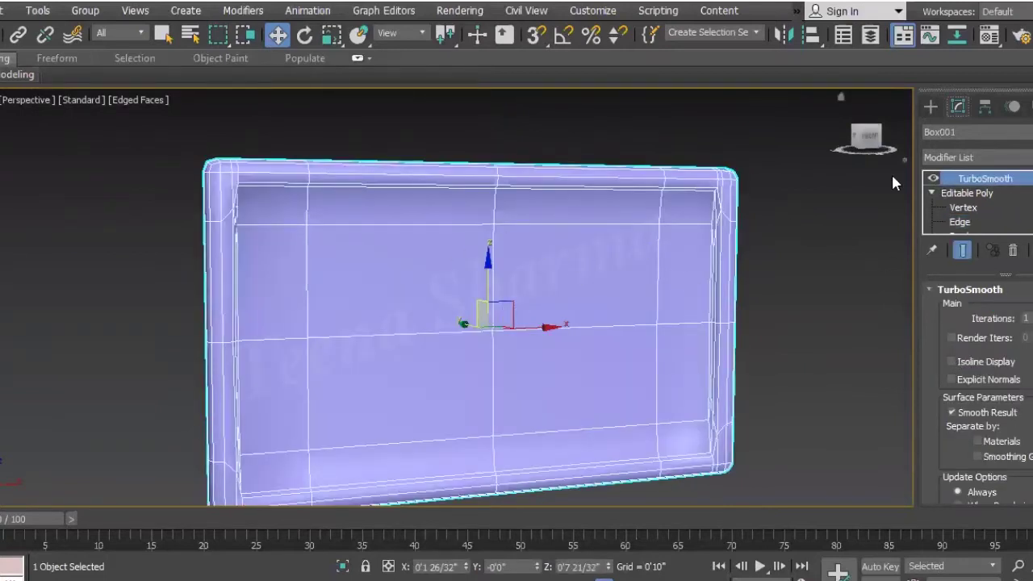
# Connect the right vertical edge ring with support loops pinched 97 near top and bottom
pyautogui.click(961, 195)
pyautogui.click(959, 221)
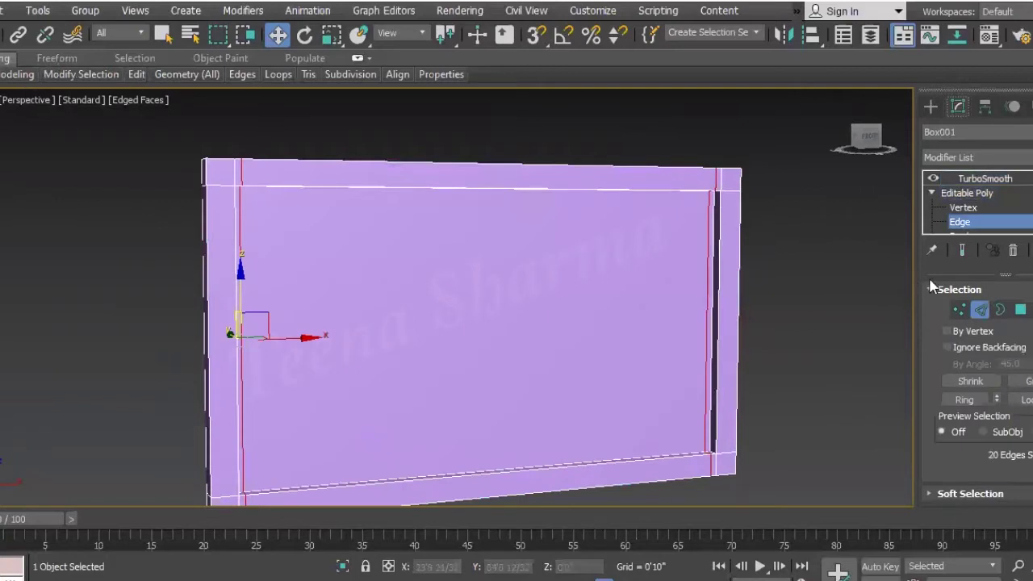
pyautogui.click(715, 323)
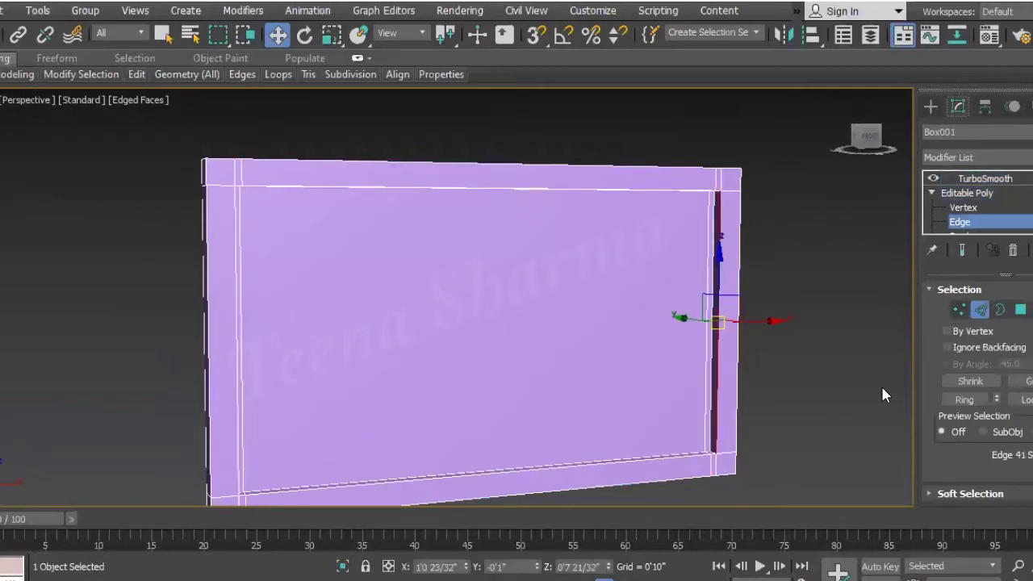
pyautogui.click(967, 400)
pyautogui.rightClick(537, 325)
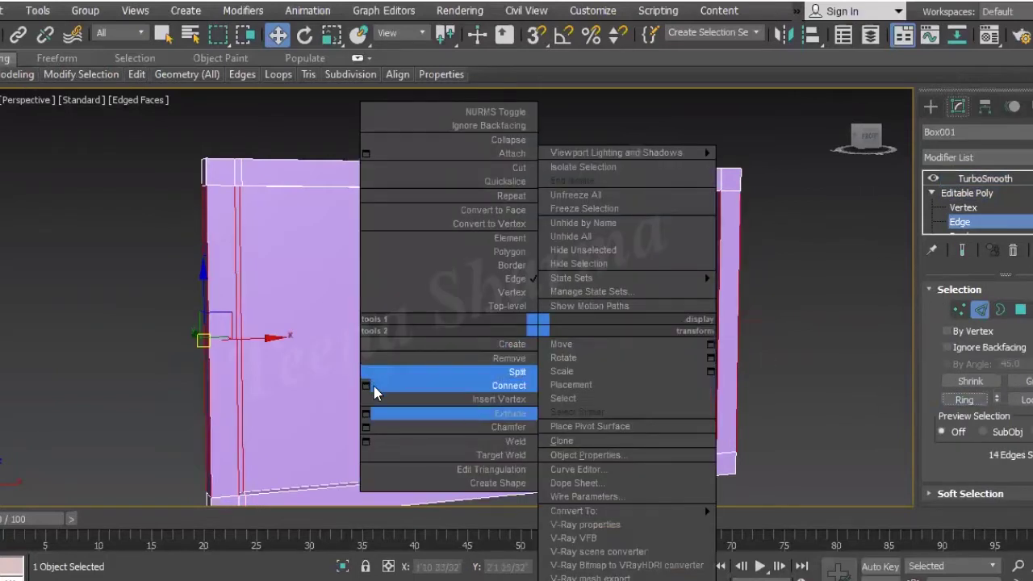
pyautogui.click(362, 431)
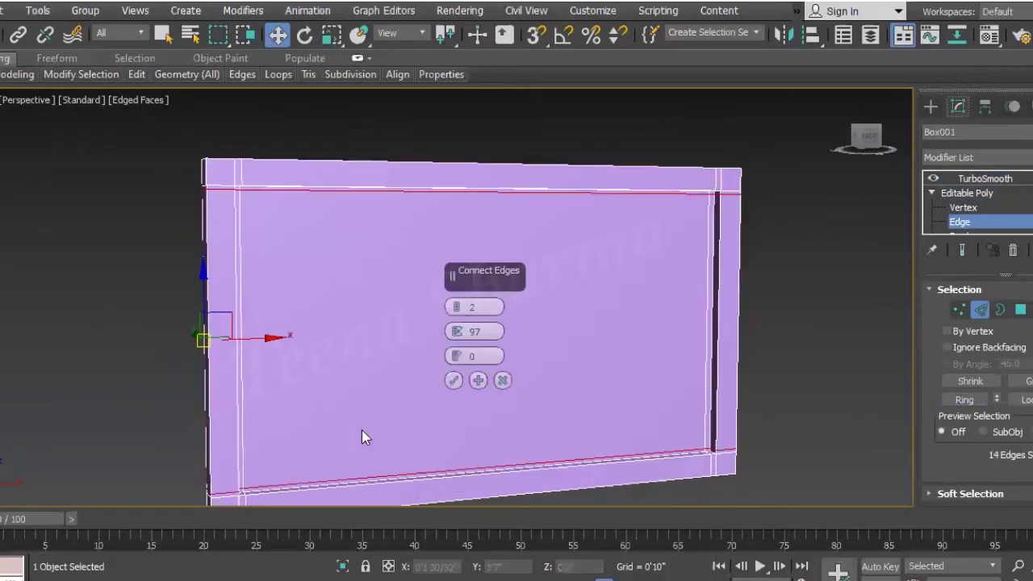
pyautogui.click(454, 380)
pyautogui.click(985, 178)
pyautogui.click(818, 327)
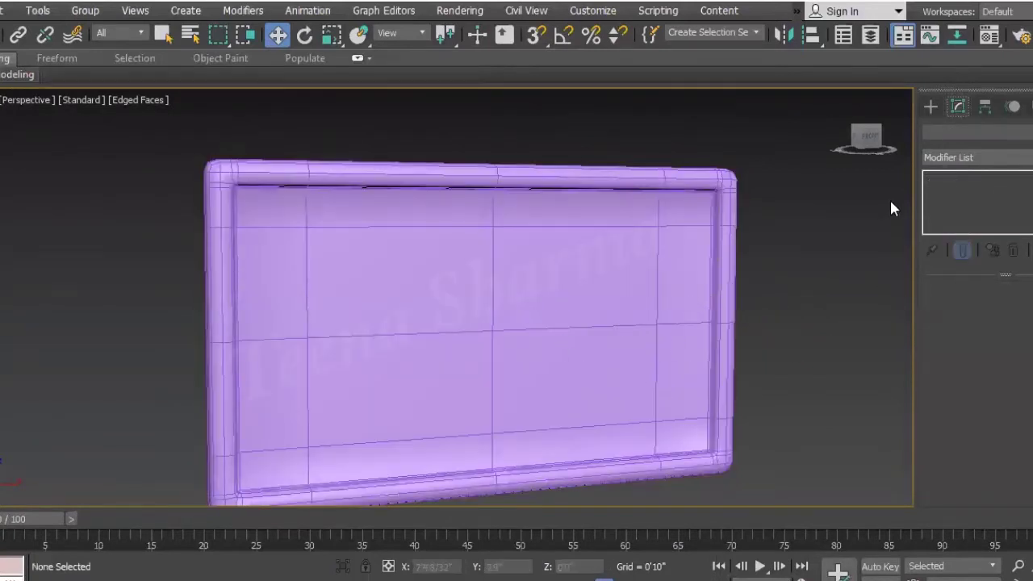
pyautogui.click(489, 185)
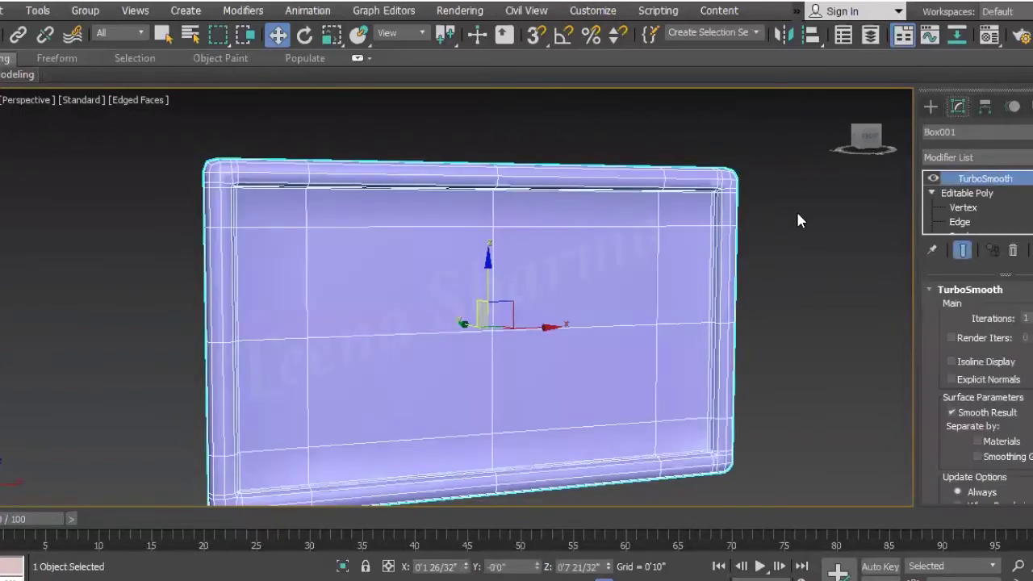
# Add Pinch 77 support loops along the frame's top edge and right side
pyautogui.click(958, 222)
pyautogui.click(718, 180)
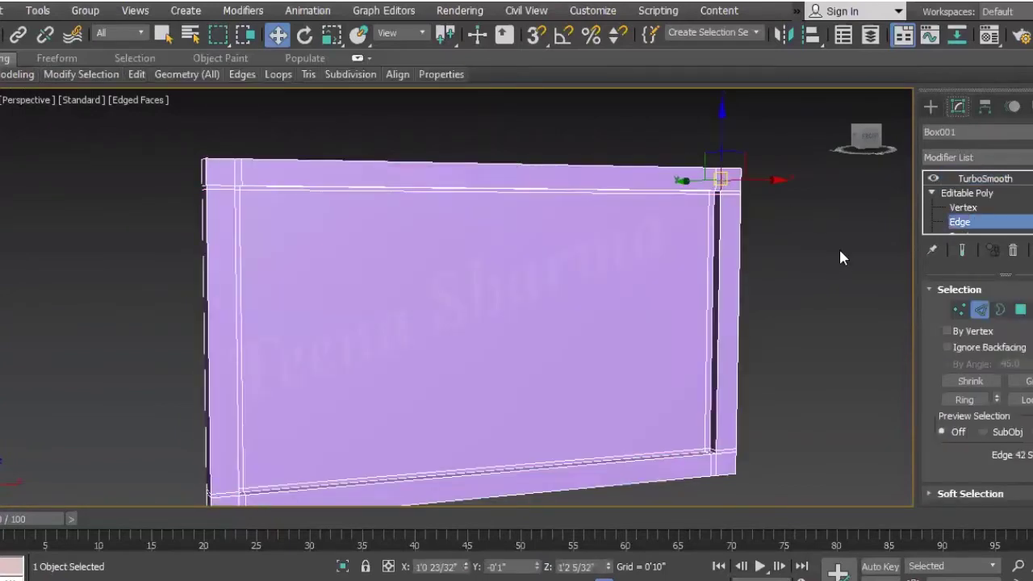
pyautogui.click(969, 401)
pyautogui.rightClick(532, 286)
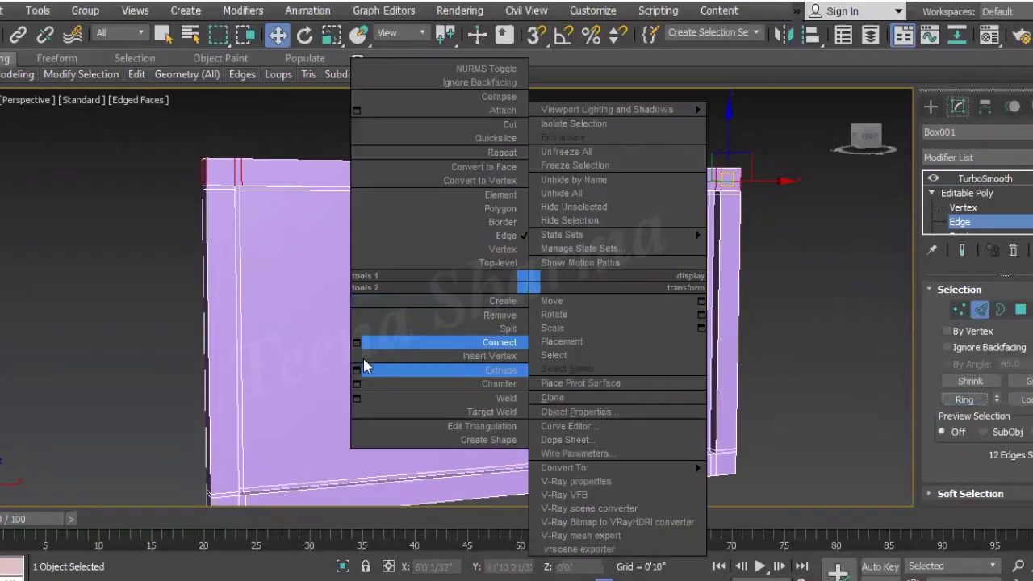
pyautogui.click(356, 342)
pyautogui.moveTo(457, 331); pyautogui.dragTo(453, 403)
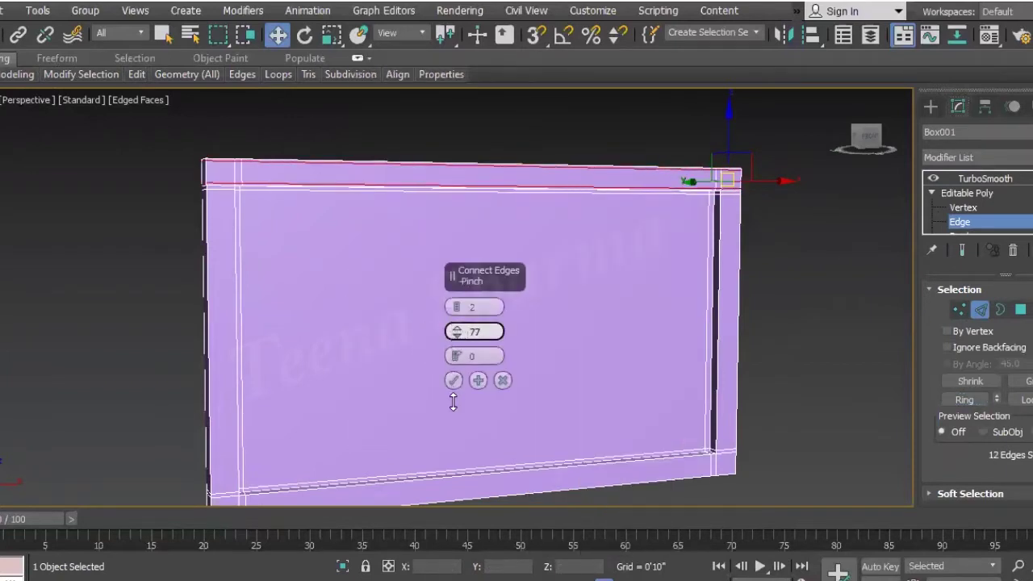
pyautogui.click(453, 380)
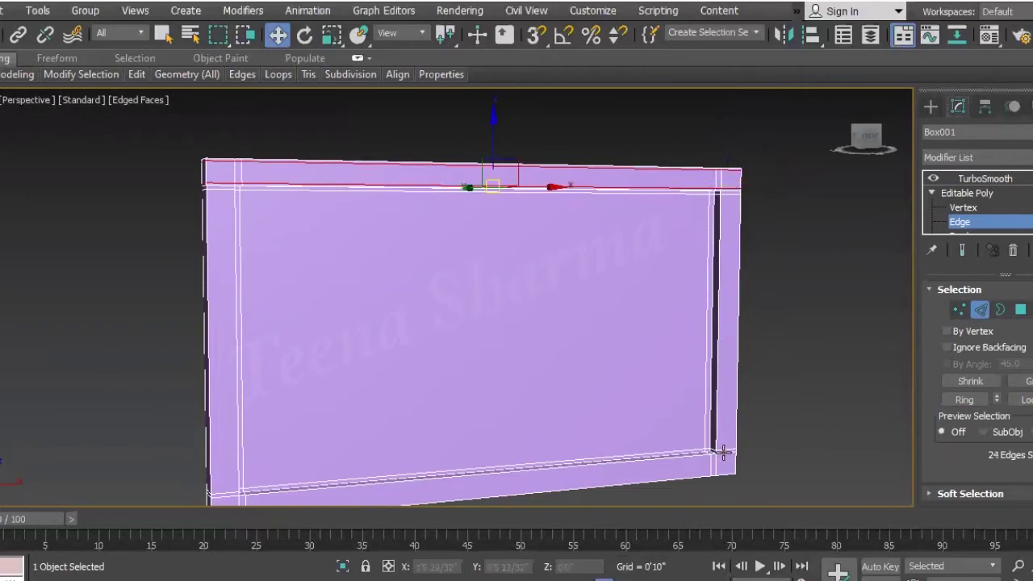
pyautogui.click(730, 450)
pyautogui.click(965, 400)
pyautogui.rightClick(476, 394)
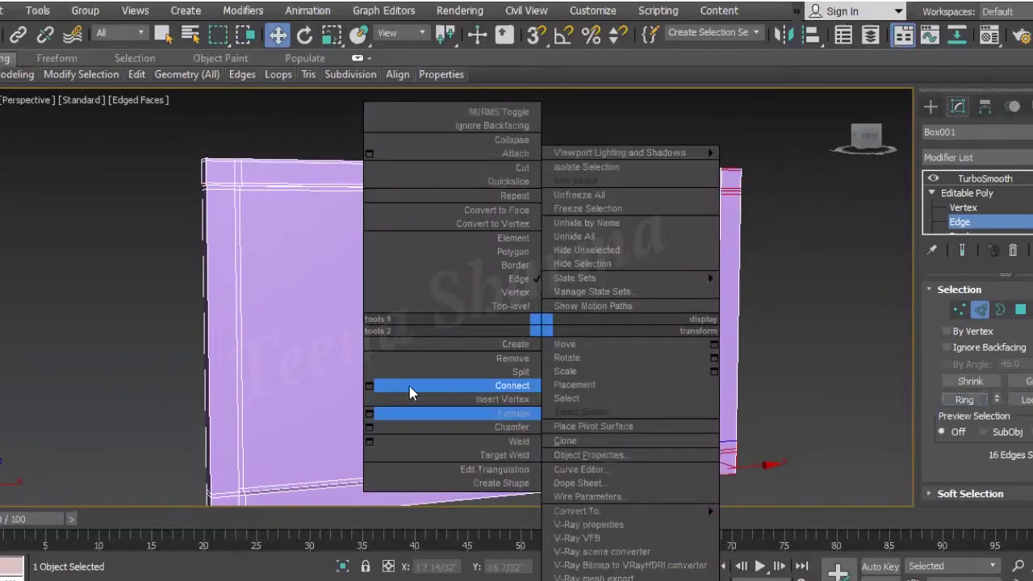
pyautogui.click(368, 384)
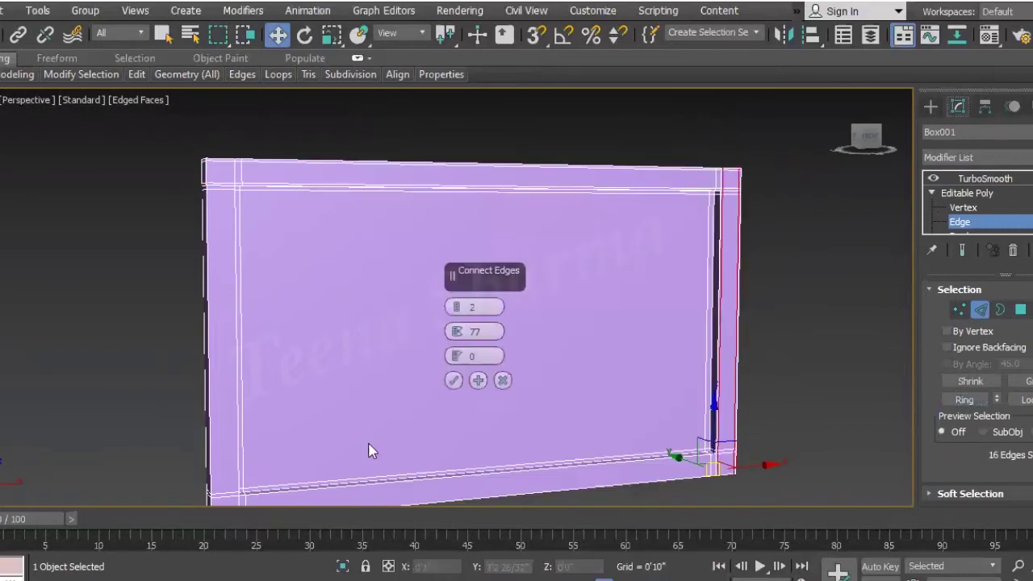
pyautogui.click(454, 383)
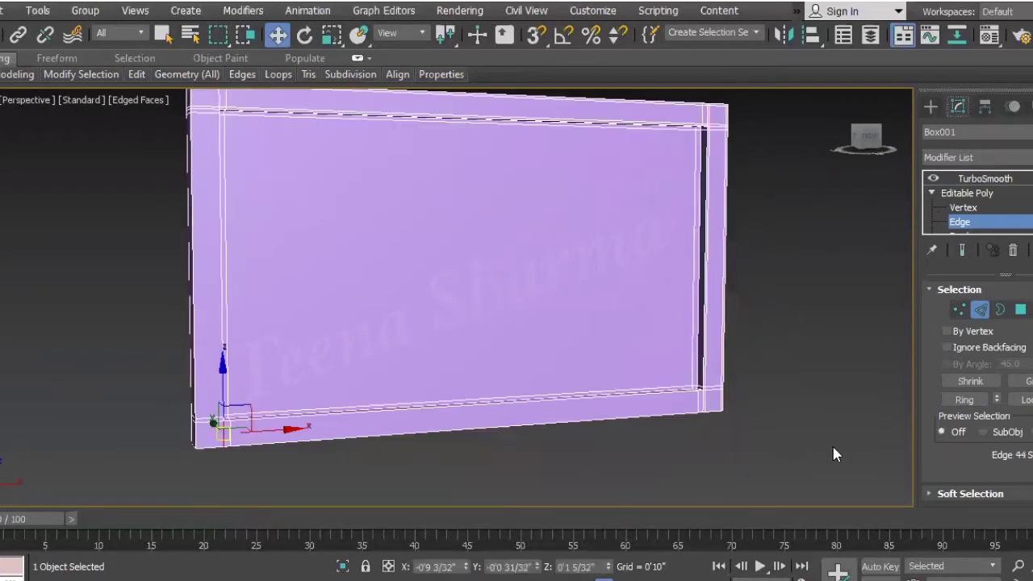
# Add pinched support loops along the bottom edge and one more ring, then check the TurboSmooth result
pyautogui.click(965, 400)
pyautogui.rightClick(619, 324)
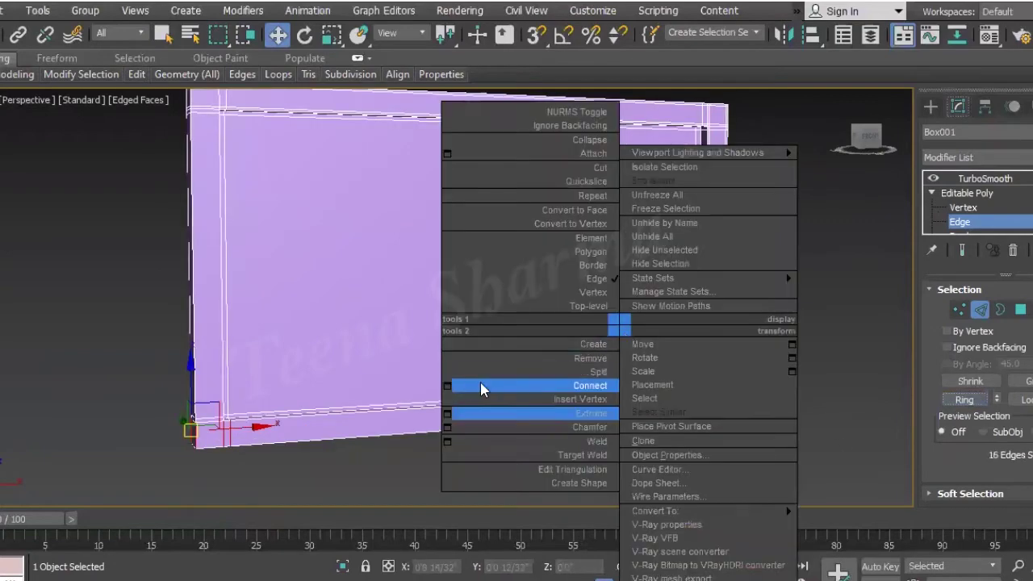
pyautogui.click(448, 388)
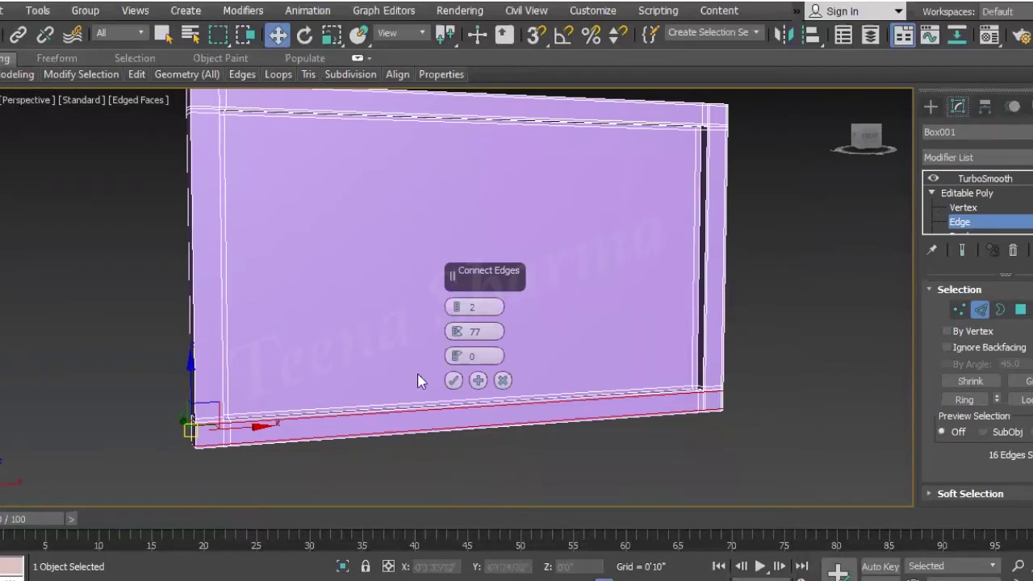
pyautogui.click(454, 383)
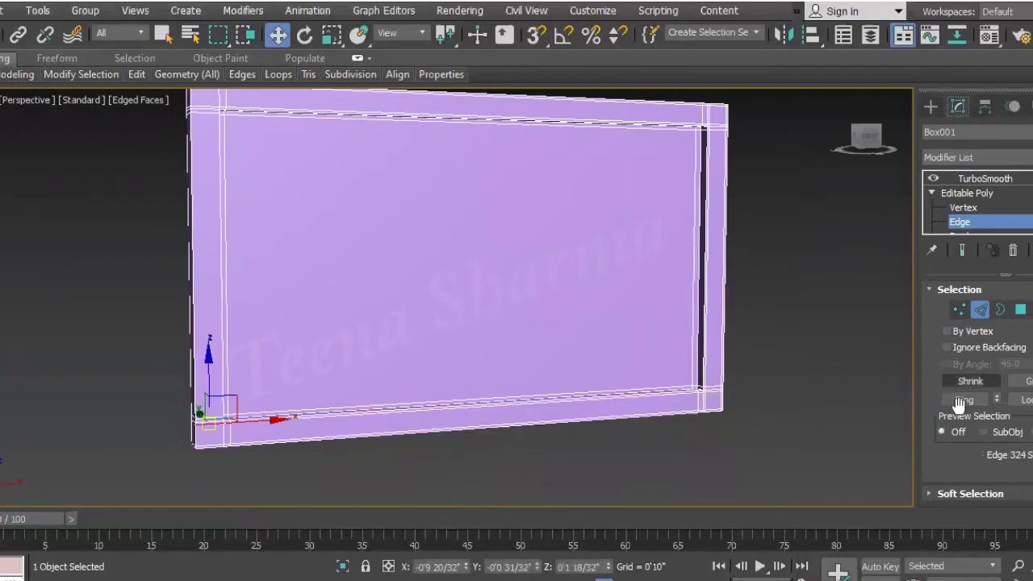
pyautogui.click(964, 399)
pyautogui.rightClick(495, 336)
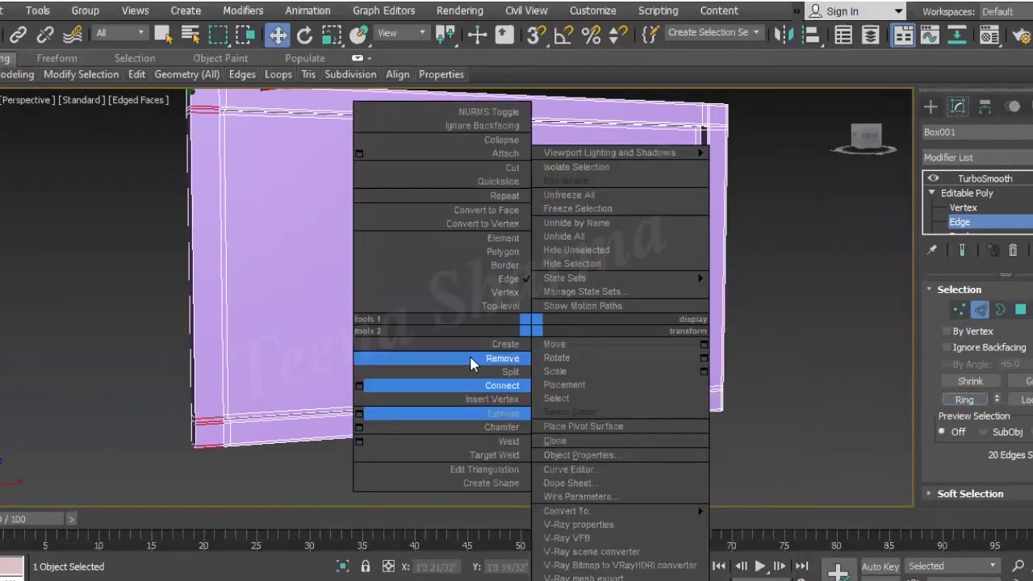
pyautogui.click(365, 382)
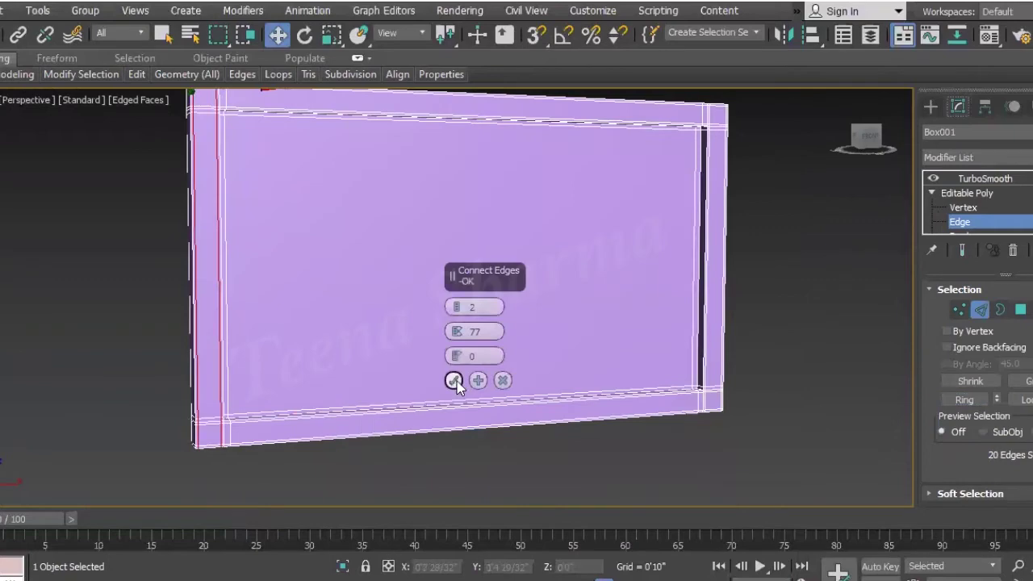
pyautogui.click(454, 382)
pyautogui.click(984, 179)
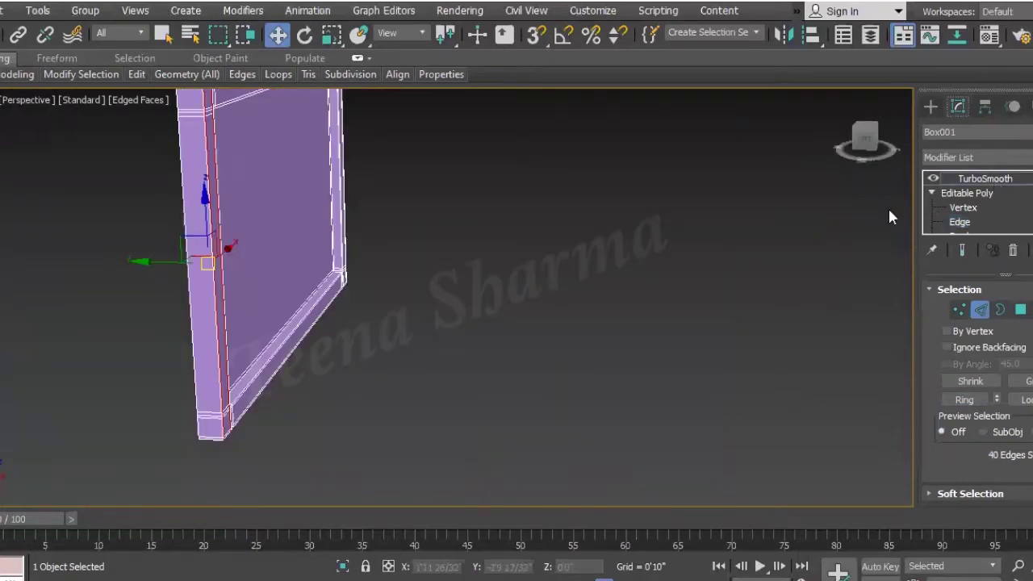
pyautogui.moveTo(542, 339)
pyautogui.keyDown('alt'); pyautogui.mouseDown(button='middle')
pyautogui.moveTo(447, 316)
pyautogui.moveTo(498, 368)
pyautogui.moveTo(541, 247)
pyautogui.mouseUp(button='middle'); pyautogui.keyUp('alt')
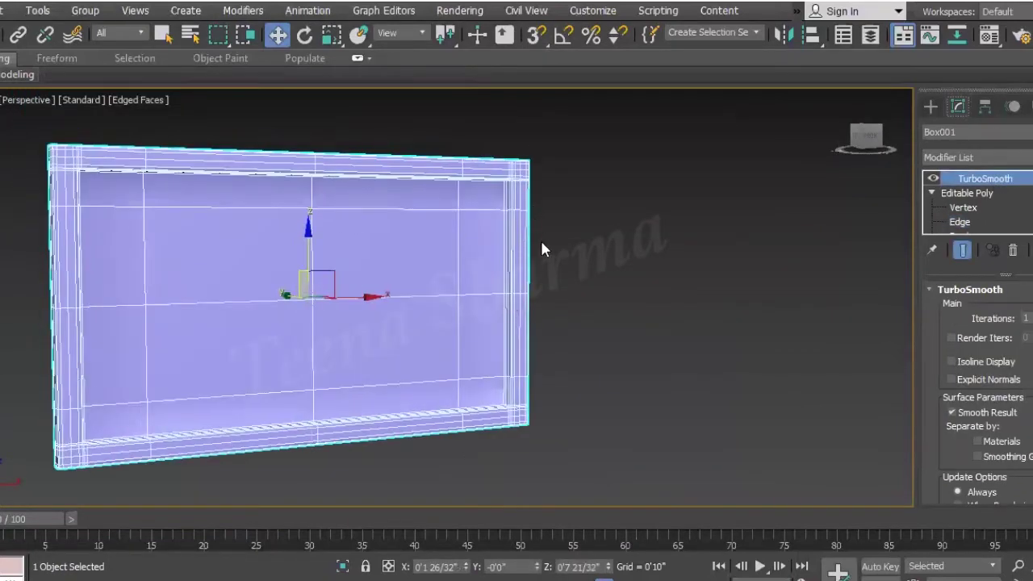
# Turn off Edged Faces (F4), zoom on the smoothed frame corner, then enter Vertex level
pyautogui.moveTo(154, 357)
pyautogui.keyDown('alt'); pyautogui.mouseDown(button='middle')
pyautogui.moveTo(253, 371)
pyautogui.moveTo(244, 296)
pyautogui.mouseUp(button='middle'); pyautogui.keyUp('alt')
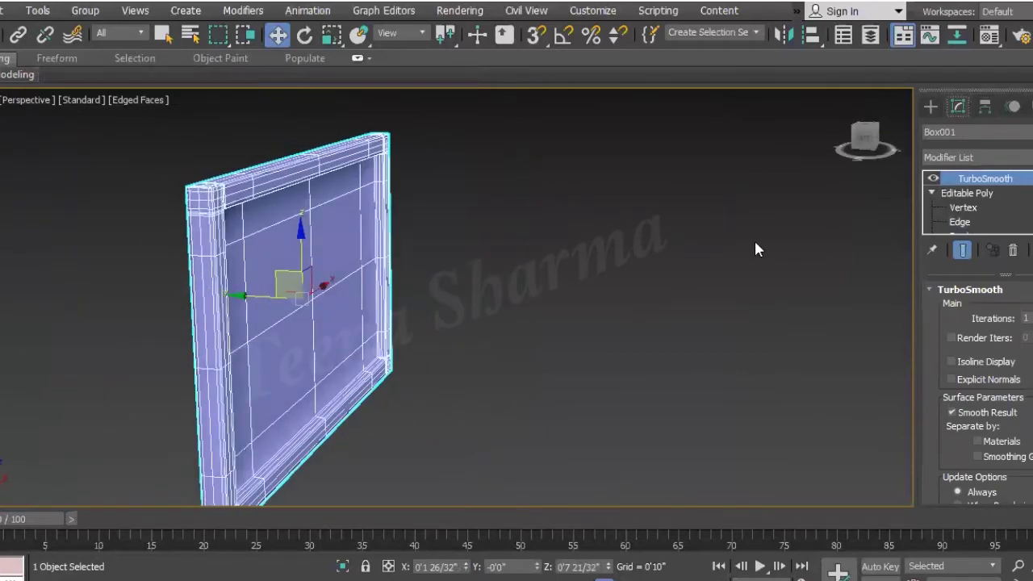
pyautogui.press('F4')
pyautogui.moveTo(438, 358)
pyautogui.keyDown('alt'); pyautogui.mouseDown(button='middle')
pyautogui.moveTo(347, 404)
pyautogui.moveTo(353, 414)
pyautogui.moveTo(360, 371)
pyautogui.mouseUp(button='middle'); pyautogui.keyUp('alt')
pyautogui.scroll(4, 357, 397)
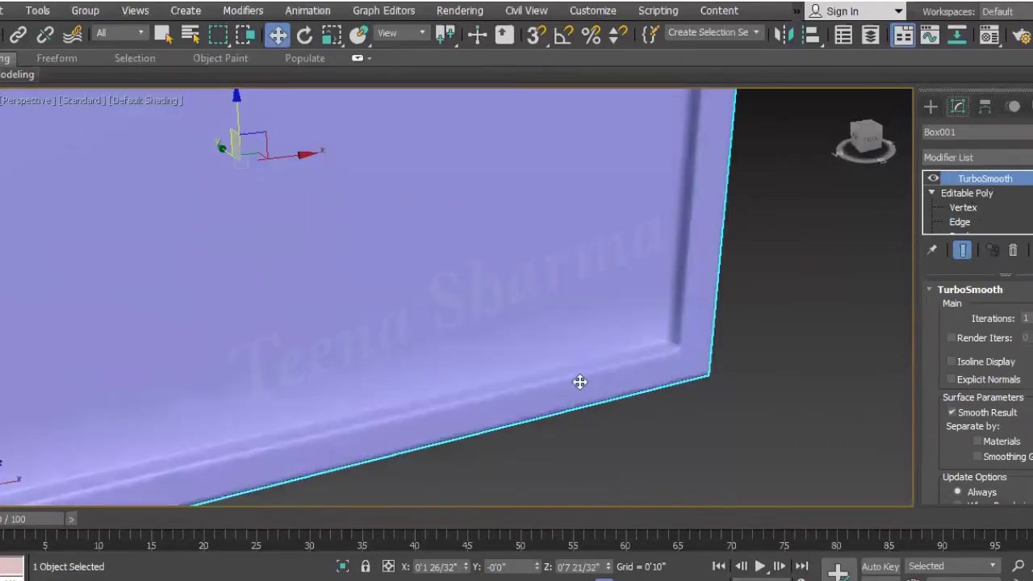
pyautogui.click(976, 208)
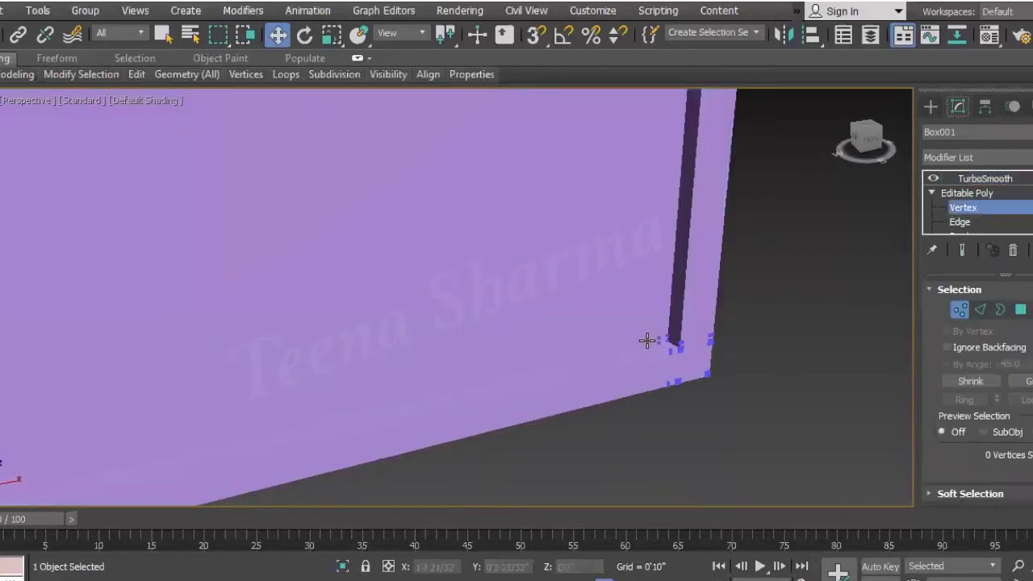
# Restore edged faces and ring-select the edges at the frame's lower corner, opening Connect settings
pyautogui.press('F4')
pyautogui.moveTo(669, 357)
pyautogui.keyDown('alt'); pyautogui.mouseDown(button='middle')
pyautogui.moveTo(690, 352)
pyautogui.moveTo(523, 308)
pyautogui.mouseUp(button='middle'); pyautogui.keyUp('alt')
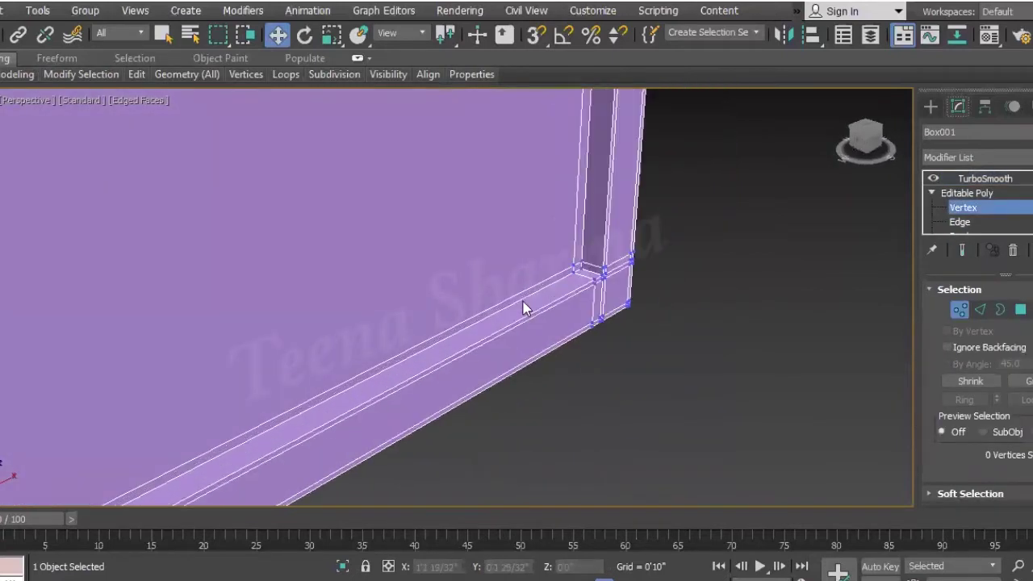
pyautogui.scroll(3, 523, 309)
pyautogui.click(979, 309)
pyautogui.click(707, 229)
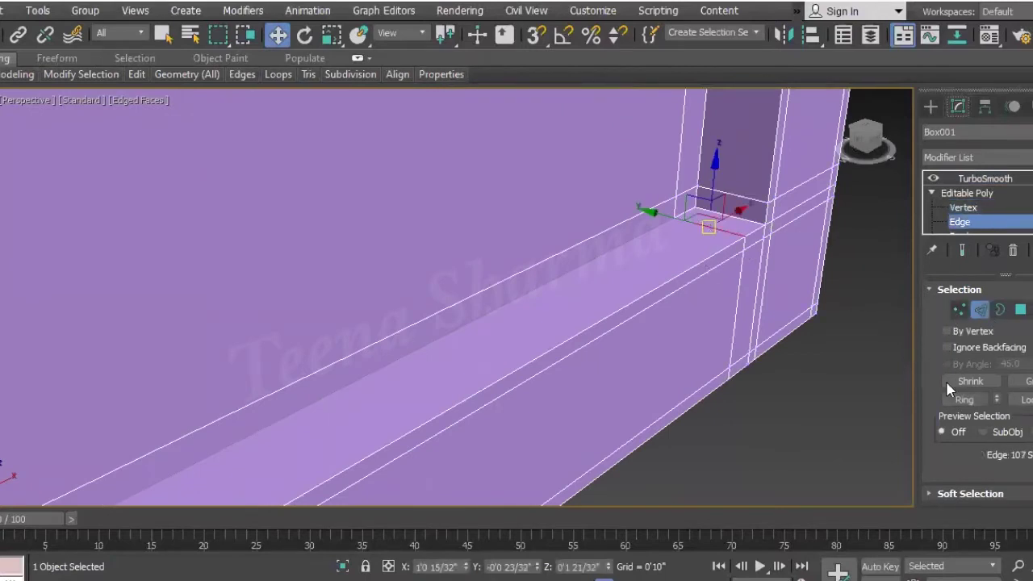
pyautogui.click(964, 399)
pyautogui.rightClick(571, 338)
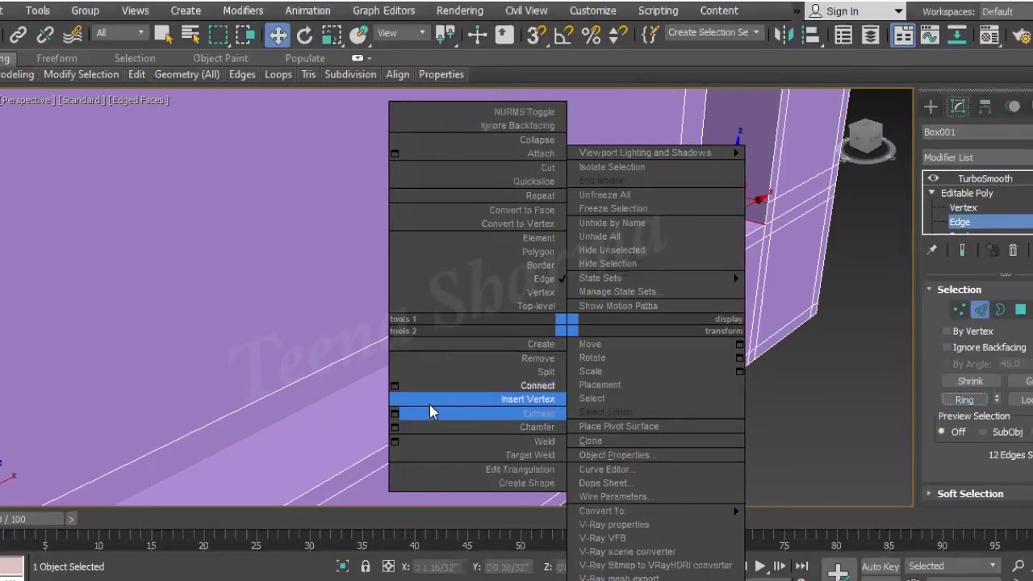
pyautogui.click(394, 386)
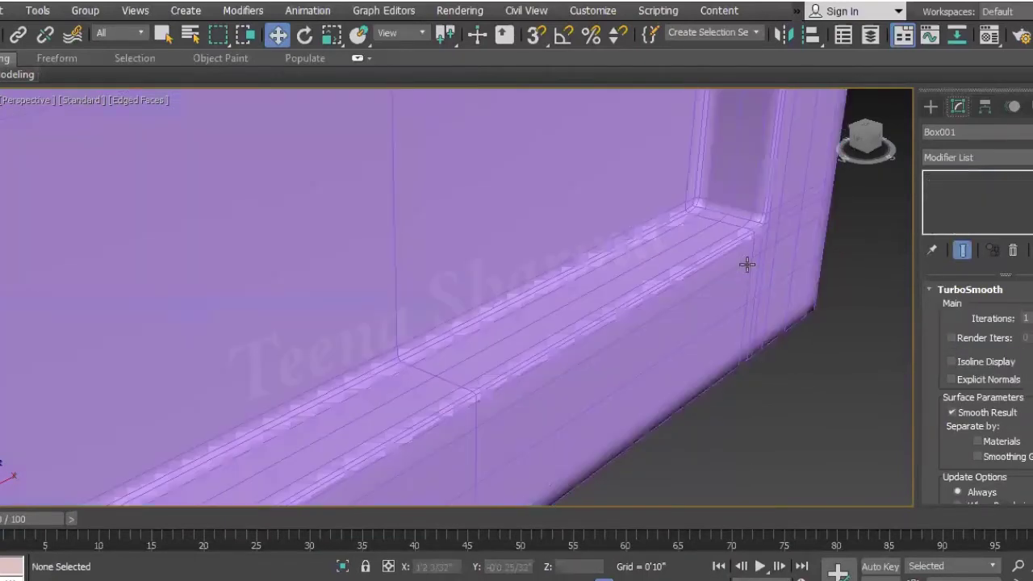
pyautogui.scroll(-5, 715, 196)
pyautogui.scroll(-5, 733, 231)
# Reselect the screen panel and ring-select the 26 parallel edges across its bottom border
pyautogui.moveTo(732, 253)
pyautogui.keyDown('alt'); pyautogui.mouseDown(button='middle')
pyautogui.moveTo(643, 247)
pyautogui.moveTo(656, 240)
pyautogui.mouseUp(button='middle'); pyautogui.keyUp('alt')
pyautogui.scroll(5, 638, 242)
pyautogui.click(618, 246)
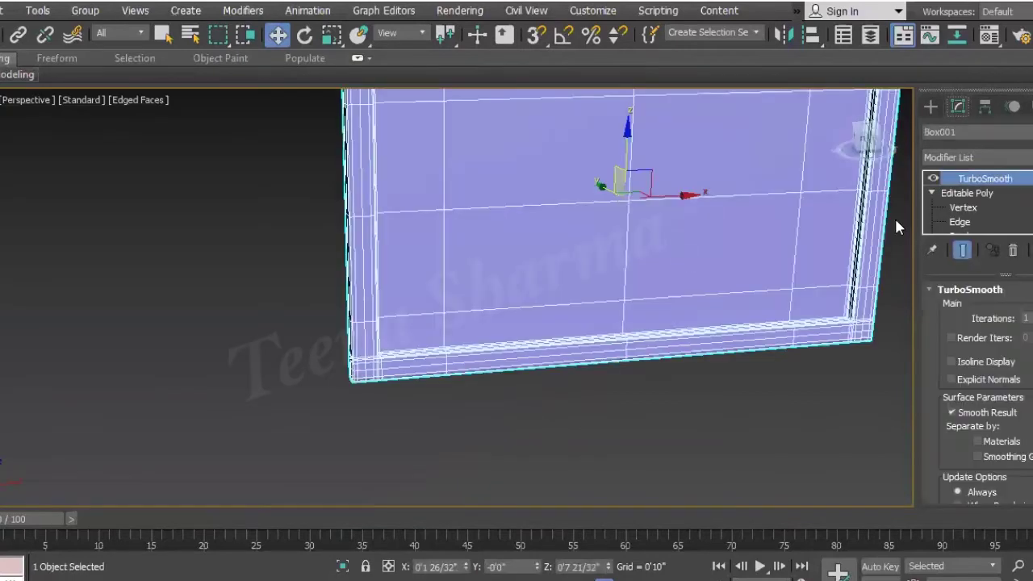
pyautogui.click(968, 209)
pyautogui.click(960, 222)
pyautogui.doubleClick(682, 332)
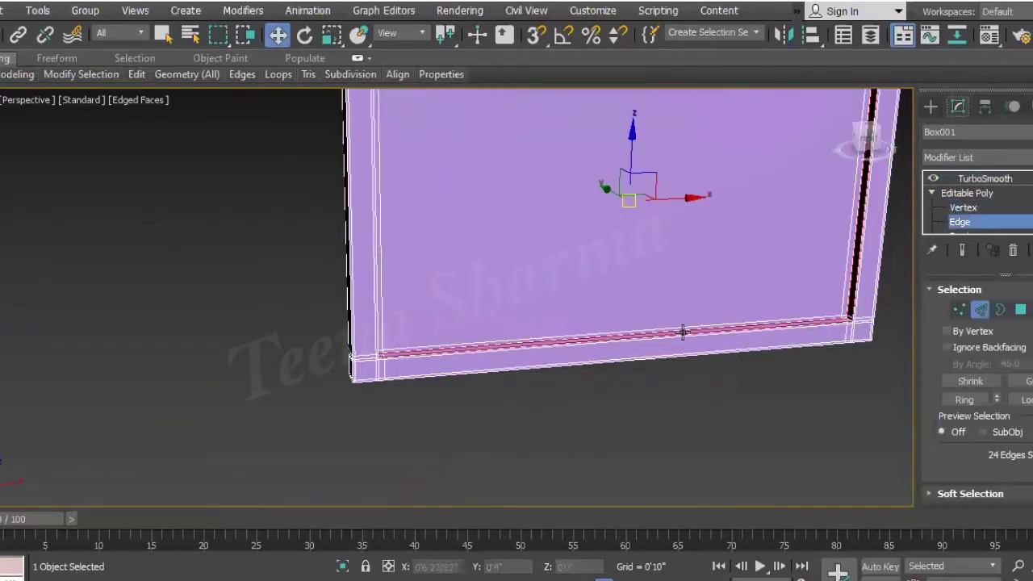
pyautogui.click(682, 333)
pyautogui.click(964, 401)
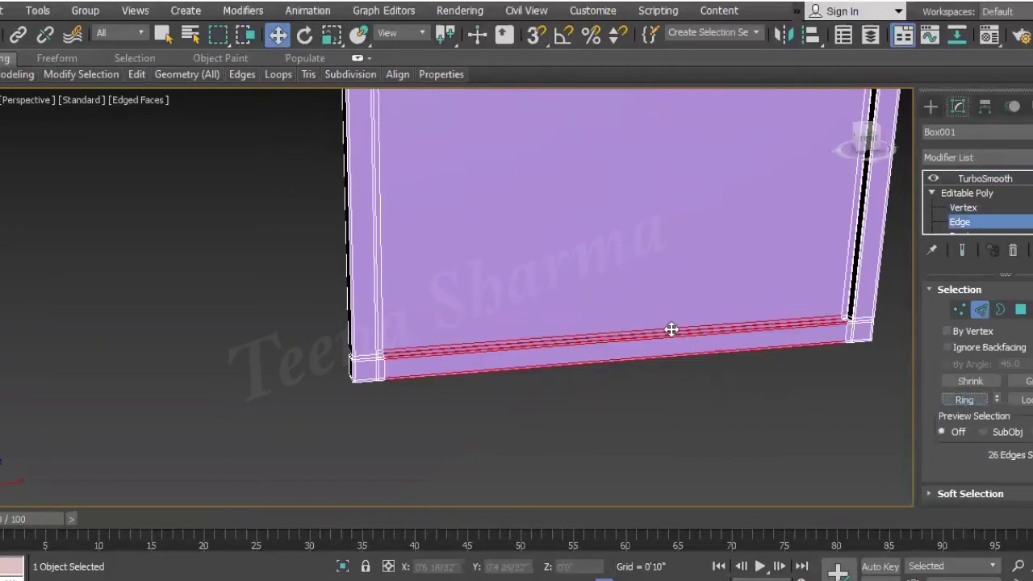
# Connect the bottom-border edge ring with Pinch 0 to add vertical edges across the panel
pyautogui.rightClick(670, 329)
pyautogui.click(494, 392)
pyautogui.moveTo(457, 331); pyautogui.dragTo(454, 343)
pyautogui.write('0')
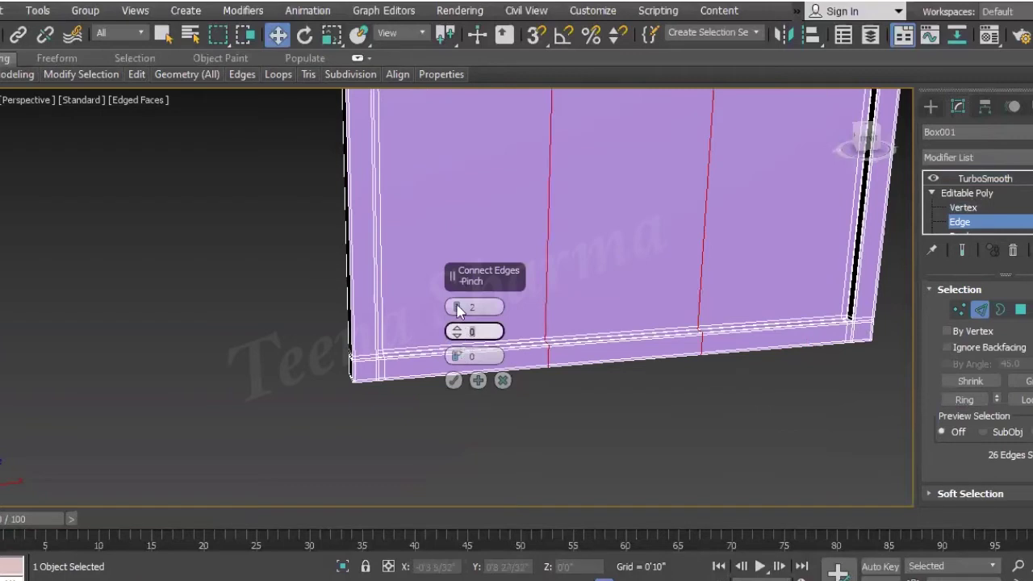
pyautogui.click(453, 380)
pyautogui.scroll(-5, 428, 282)
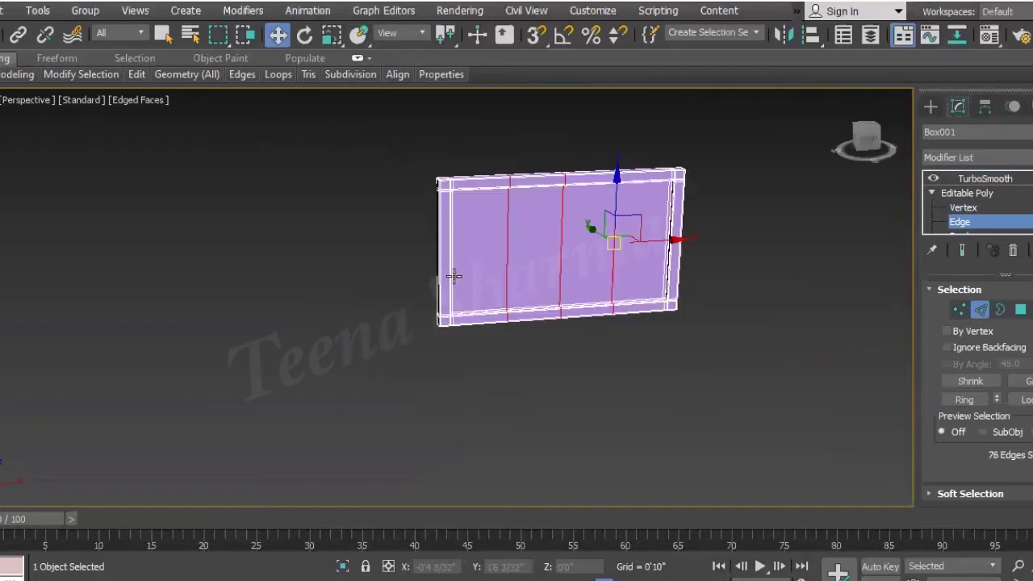
# Ring-select the 32 side edges and connect them with 3 segments for horizontal edges
pyautogui.click(454, 276)
pyautogui.click(964, 400)
pyautogui.rightClick(670, 291)
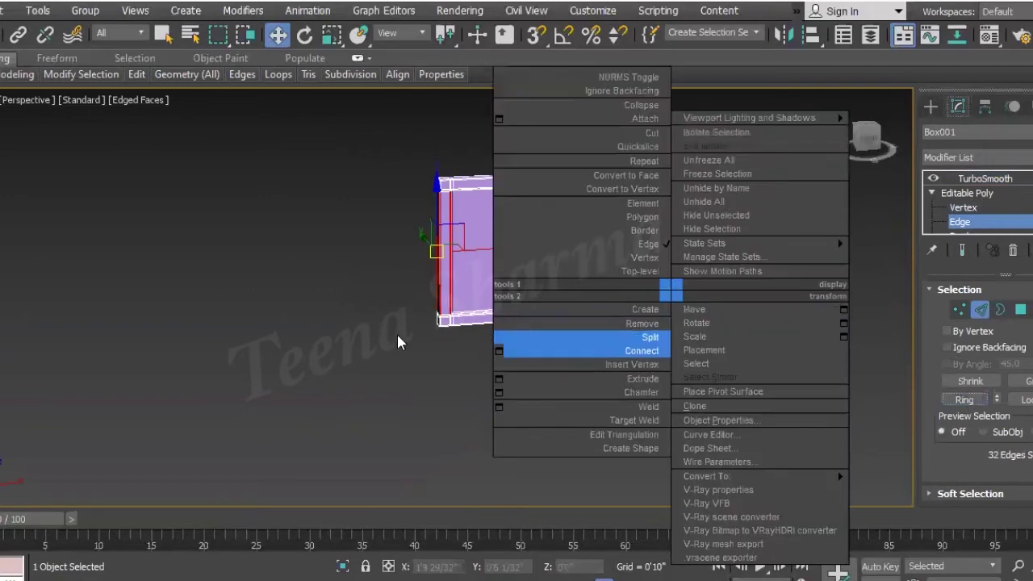
pyautogui.click(499, 351)
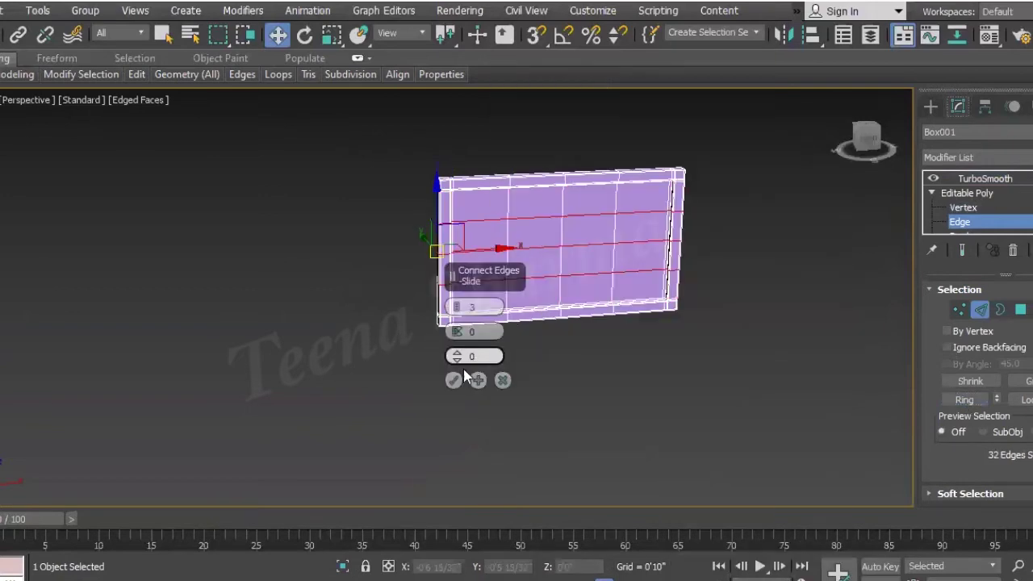
pyautogui.click(453, 381)
# Exit edge editing, turn off edged faces, and view the smoothed panel from below
pyautogui.click(984, 179)
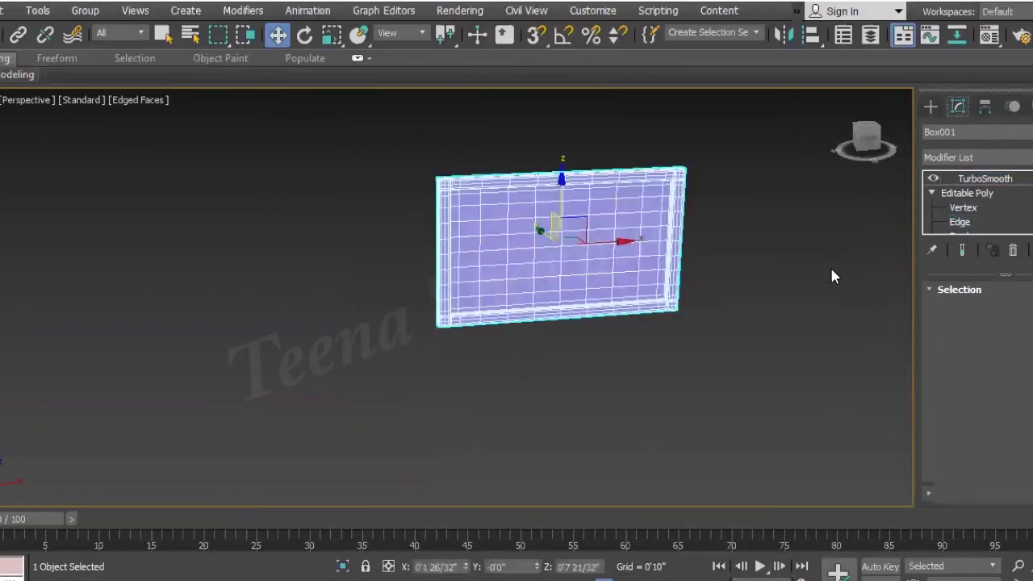
pyautogui.click(829, 264)
pyautogui.scroll(5, 569, 251)
pyautogui.scroll(-3, 569, 251)
pyautogui.moveTo(569, 250); pyautogui.dragTo(452, 433, button='middle')
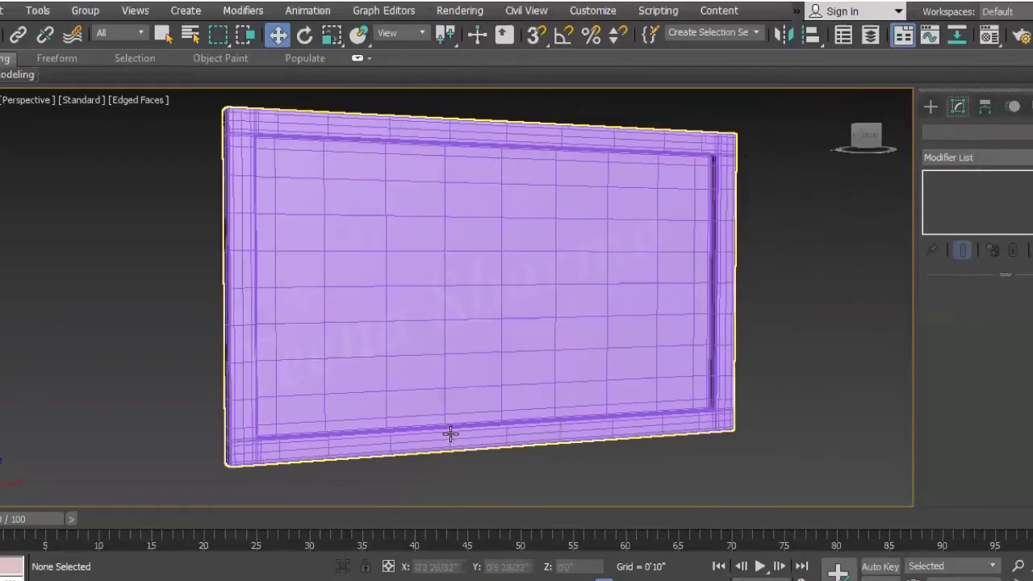
pyautogui.press('F4')
pyautogui.click(537, 399)
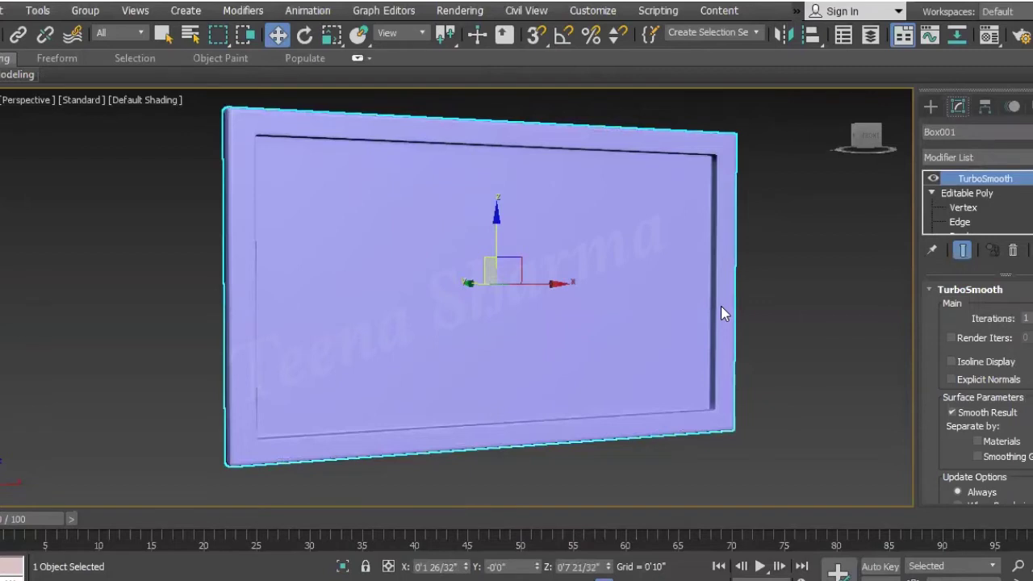
pyautogui.moveTo(455, 411)
pyautogui.keyDown('alt'); pyautogui.mouseDown(button='middle')
pyautogui.moveTo(362, 383)
pyautogui.moveTo(382, 339)
pyautogui.moveTo(422, 325)
pyautogui.mouseUp(button='middle'); pyautogui.keyUp('alt')
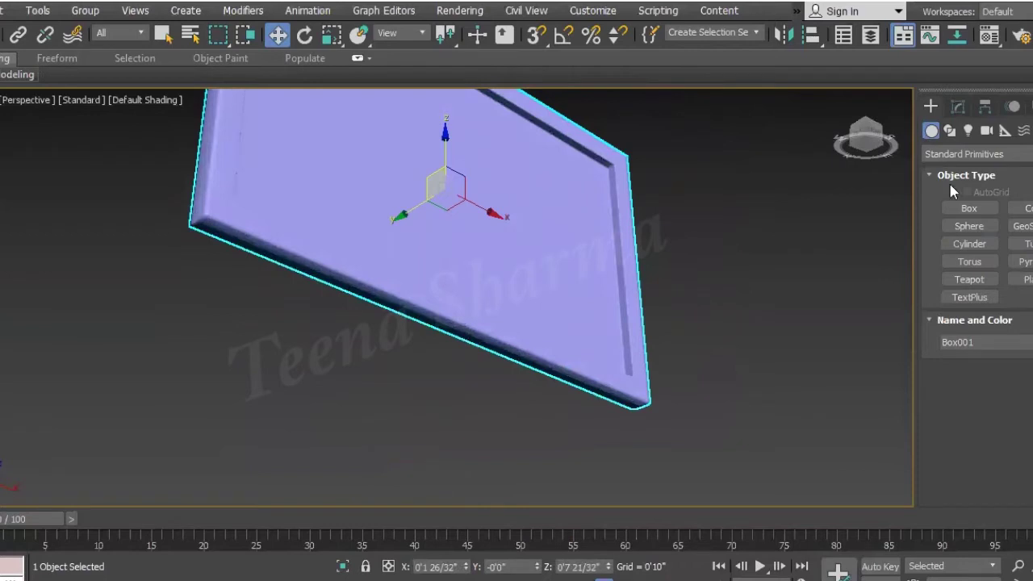
# Draw a new Standard Primitives box just below the frame in the Front view
pyautogui.click(969, 209)
pyautogui.keyDown('alt'); pyautogui.moveTo(584, 339); pyautogui.dragTo(544, 406, button='middle'); pyautogui.keyUp('alt')
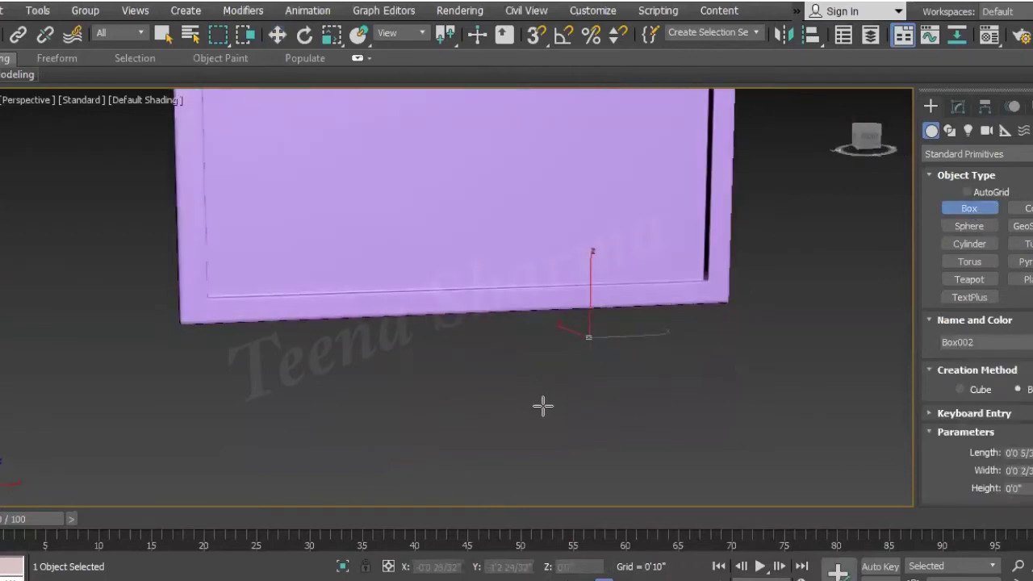
pyautogui.moveTo(543, 406); pyautogui.dragTo(611, 410)
pyautogui.rightClick(606, 405)
pyautogui.press('f')
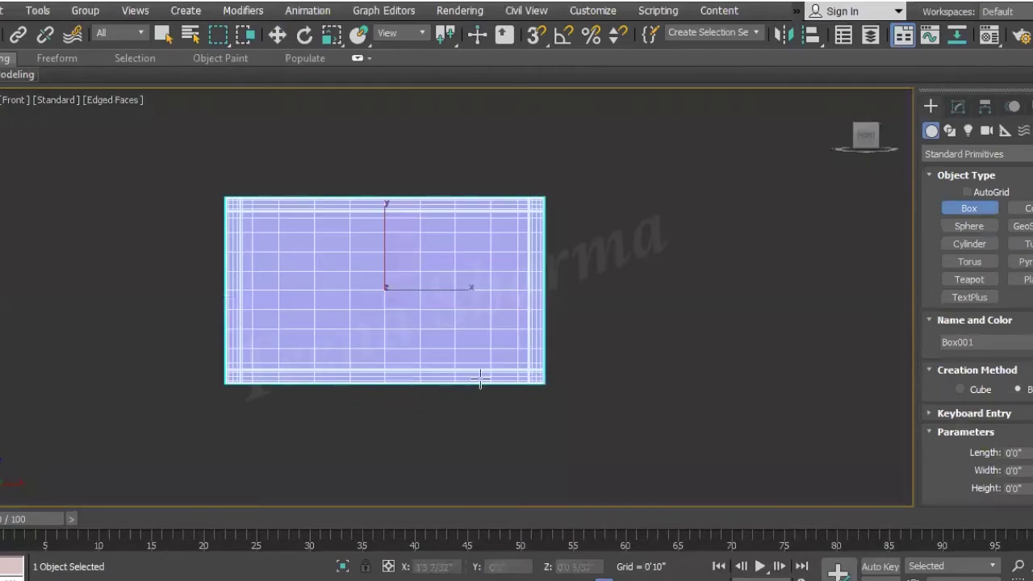
pyautogui.scroll(2, 310, 400)
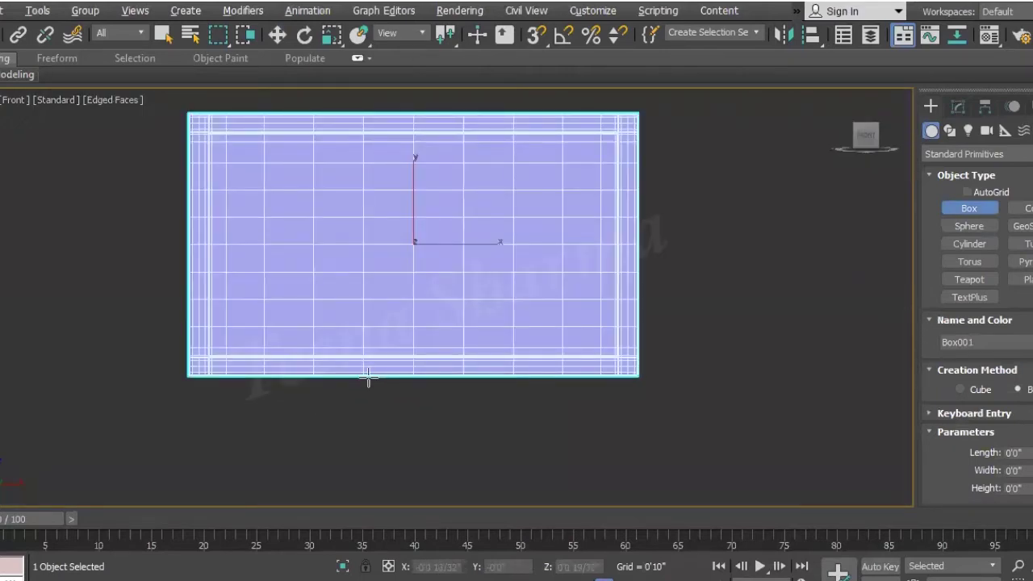
pyautogui.moveTo(364, 376); pyautogui.dragTo(464, 393)
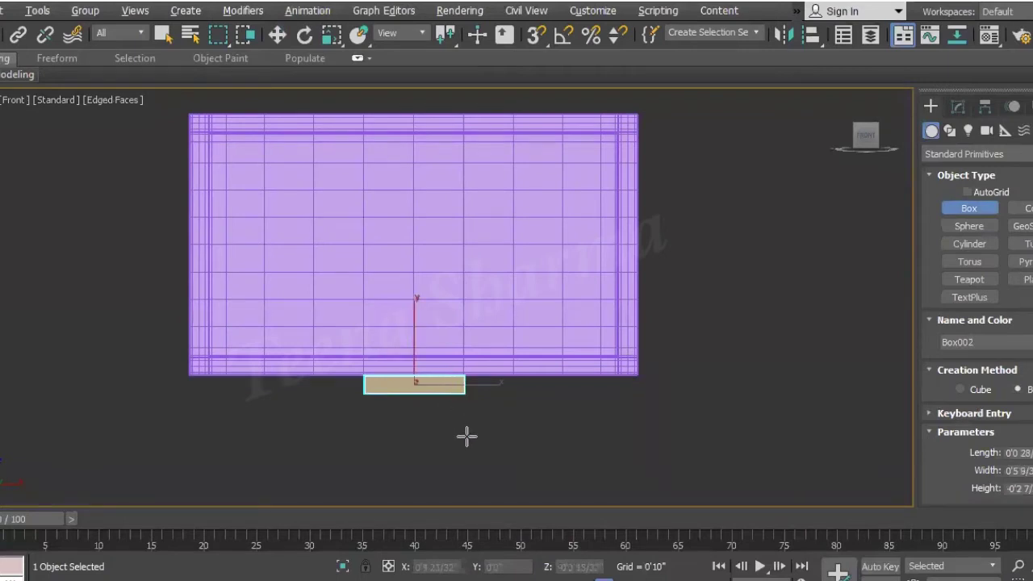
pyautogui.press('p')
pyautogui.keyDown('alt'); pyautogui.moveTo(415, 417); pyautogui.dragTo(440, 365, button='middle'); pyautogui.keyUp('alt')
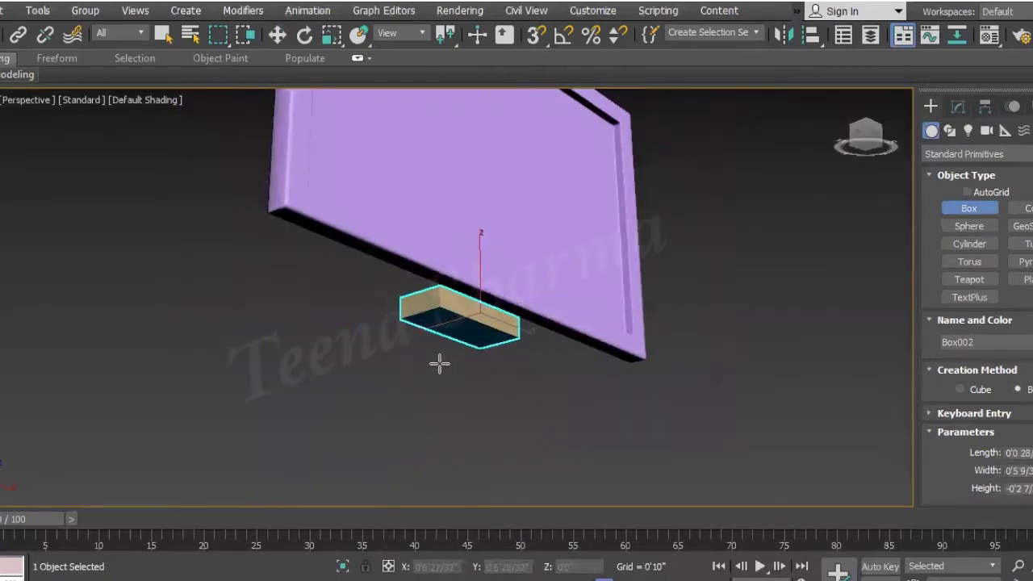
# Set the new box's Height to 0'1" in the Modify panel
pyautogui.press('r')
pyautogui.click(959, 113)
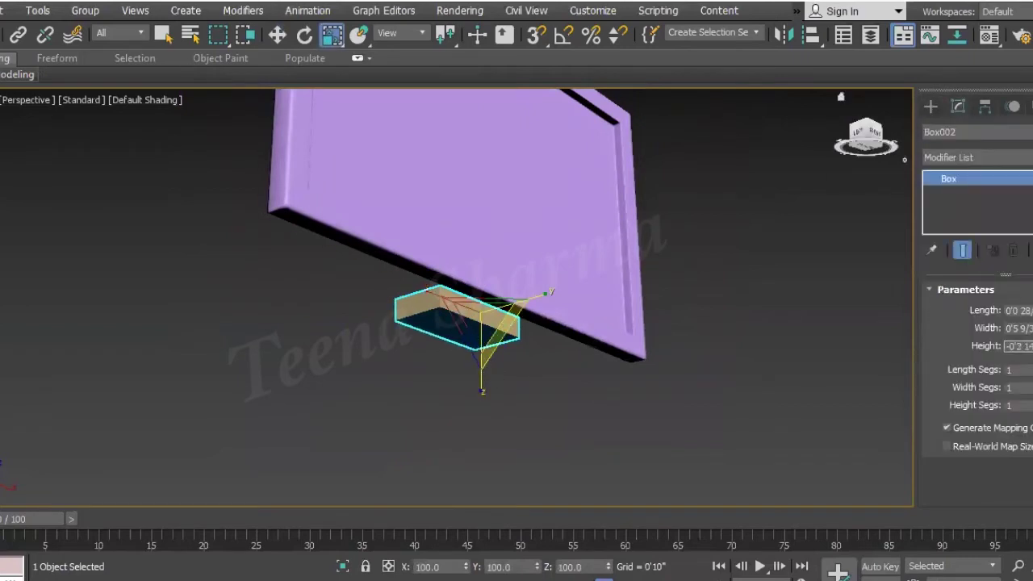
pyautogui.moveTo(1027, 347); pyautogui.dragTo(1012, 344)
pyautogui.doubleClick(1013, 345)
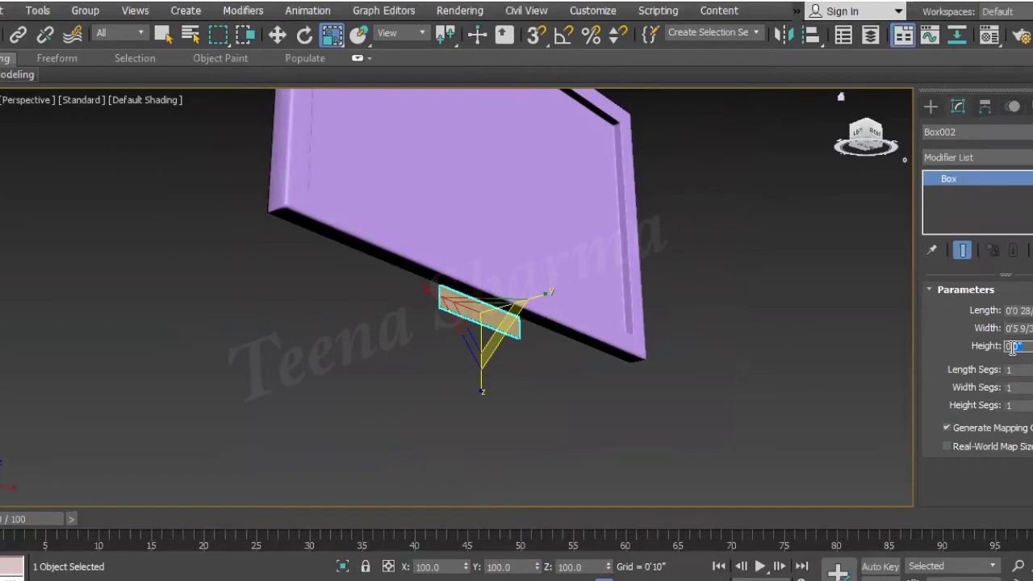
pyautogui.write('1')
pyautogui.press('Return')
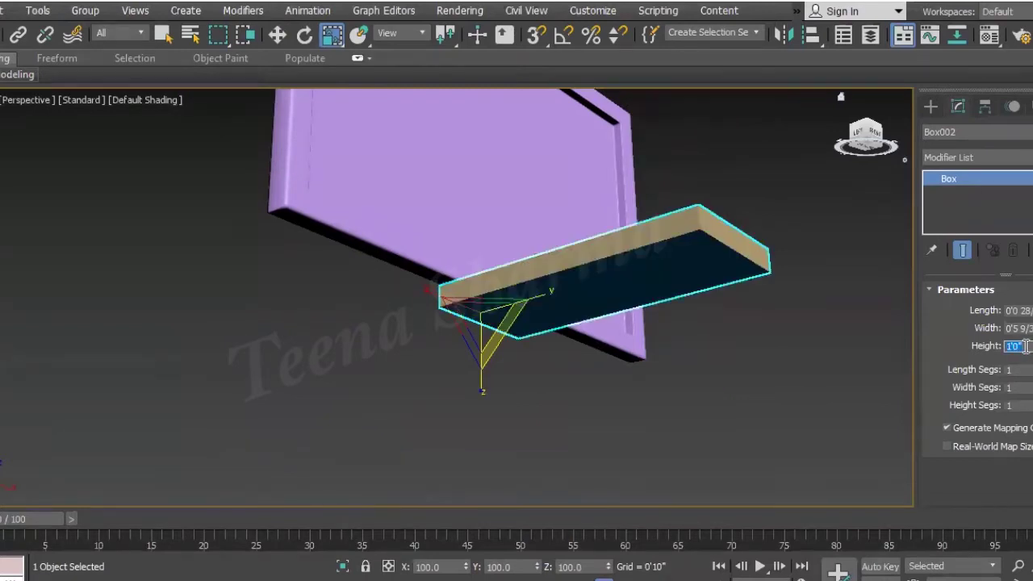
pyautogui.write('0')
pyautogui.press('Return')
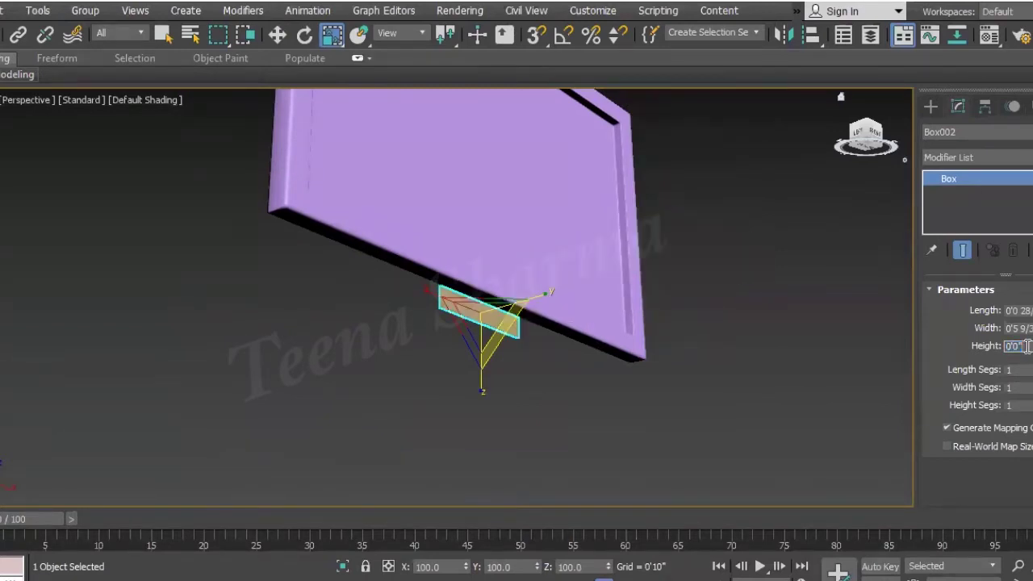
pyautogui.write('1')
pyautogui.press('Return')
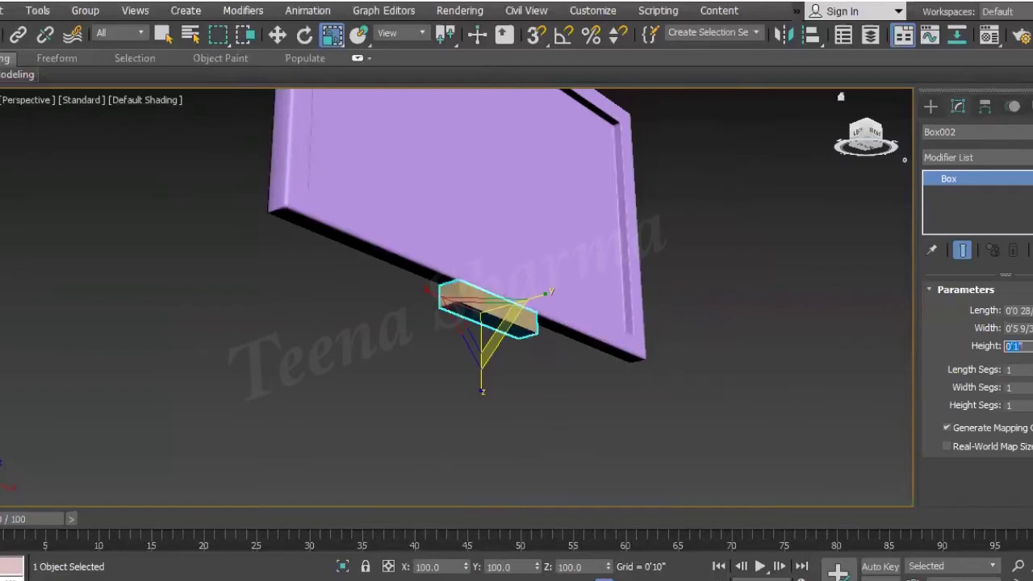
# Shrink the thin box slightly along one axis and deselect it
pyautogui.moveTo(547, 385)
pyautogui.keyDown('alt'); pyautogui.mouseDown(button='middle')
pyautogui.moveTo(581, 423)
pyautogui.moveTo(537, 468)
pyautogui.moveTo(527, 353)
pyautogui.mouseUp(button='middle'); pyautogui.keyUp('alt')
pyautogui.moveTo(546, 330); pyautogui.dragTo(549, 358)
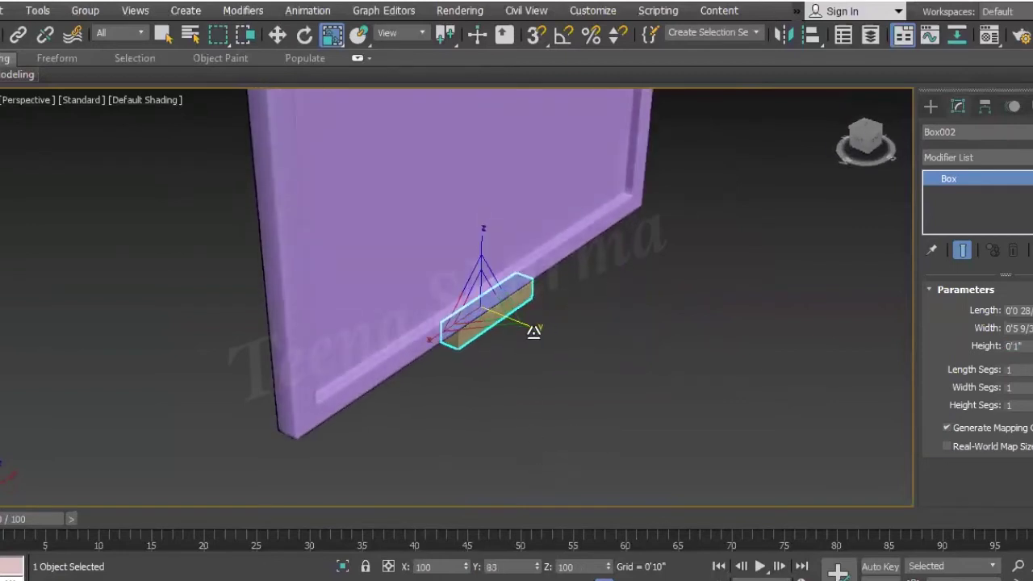
pyautogui.click(549, 359)
pyautogui.moveTo(549, 359)
pyautogui.keyDown('alt'); pyautogui.mouseDown(button='middle')
pyautogui.moveTo(509, 387)
pyautogui.moveTo(482, 352)
pyautogui.moveTo(438, 417)
pyautogui.moveTo(498, 362)
pyautogui.moveTo(532, 383)
pyautogui.moveTo(449, 382)
pyautogui.moveTo(457, 304)
pyautogui.mouseUp(button='middle'); pyautogui.keyUp('alt')
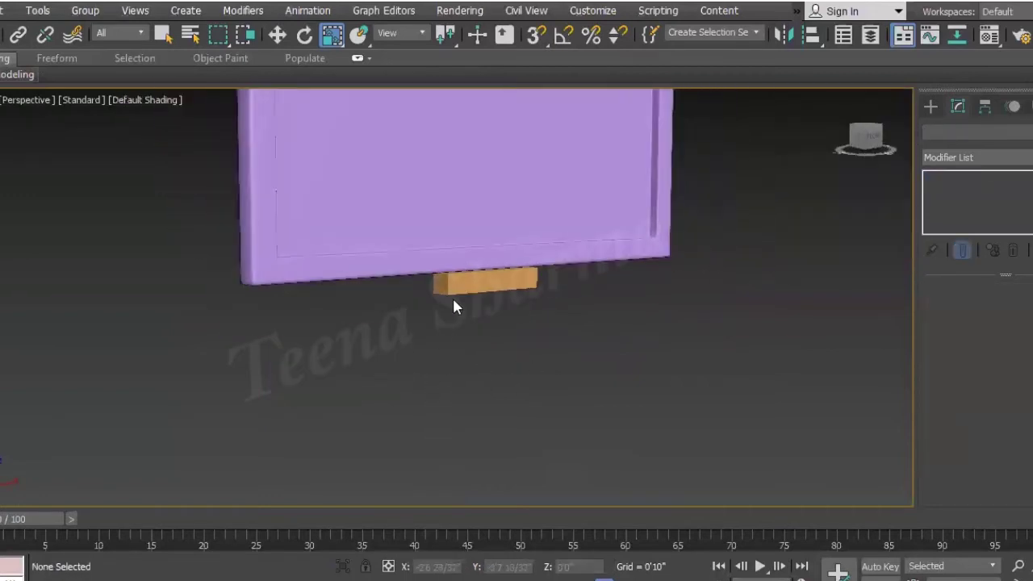
# Scale the thin box down further and move it beneath the frame, with edged faces shown
pyautogui.click(472, 295)
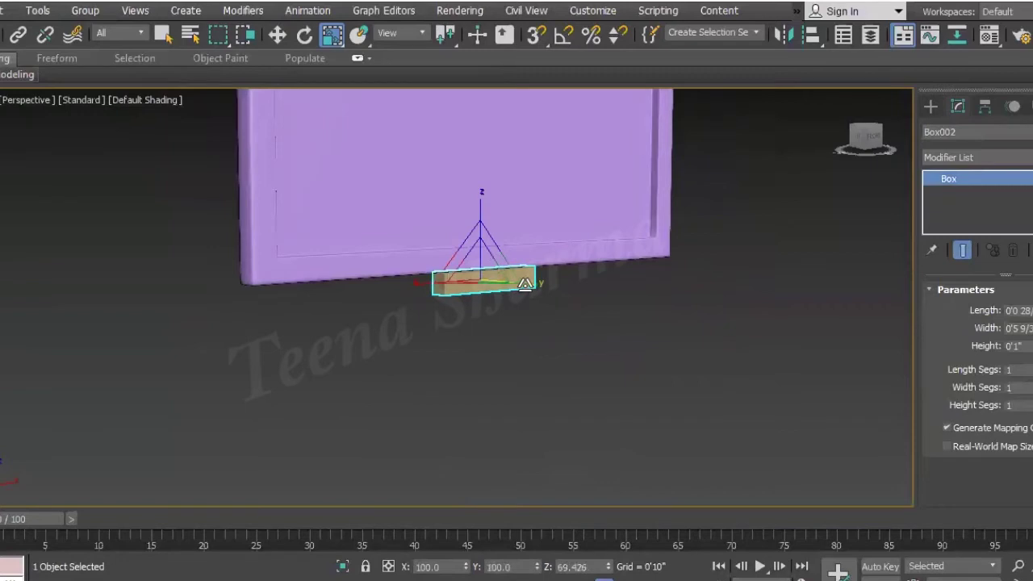
pyautogui.moveTo(444, 288)
pyautogui.mouseDown()
pyautogui.moveTo(447, 303)
pyautogui.moveTo(476, 36)
pyautogui.mouseUp()
pyautogui.press('w')
pyautogui.moveTo(477, 224); pyautogui.dragTo(478, 260)
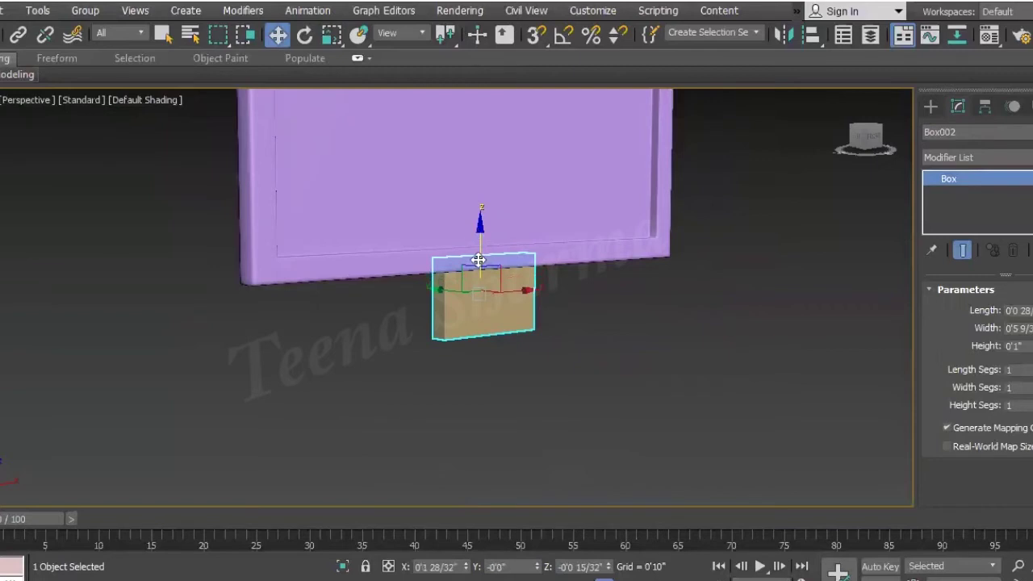
pyautogui.press('F4')
pyautogui.moveTo(438, 350)
pyautogui.keyDown('alt'); pyautogui.mouseDown(button='middle')
pyautogui.moveTo(436, 363)
pyautogui.moveTo(457, 361)
pyautogui.moveTo(486, 425)
pyautogui.mouseUp(button='middle'); pyautogui.keyUp('alt')
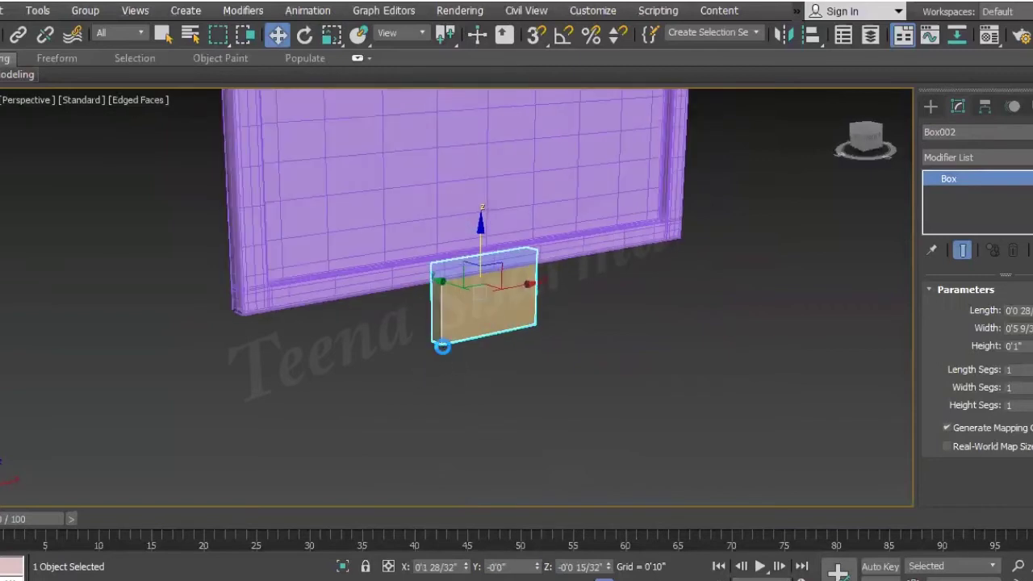
# In the Left view, hide the smoothed panel Box001 and select Box002
pyautogui.press('l')
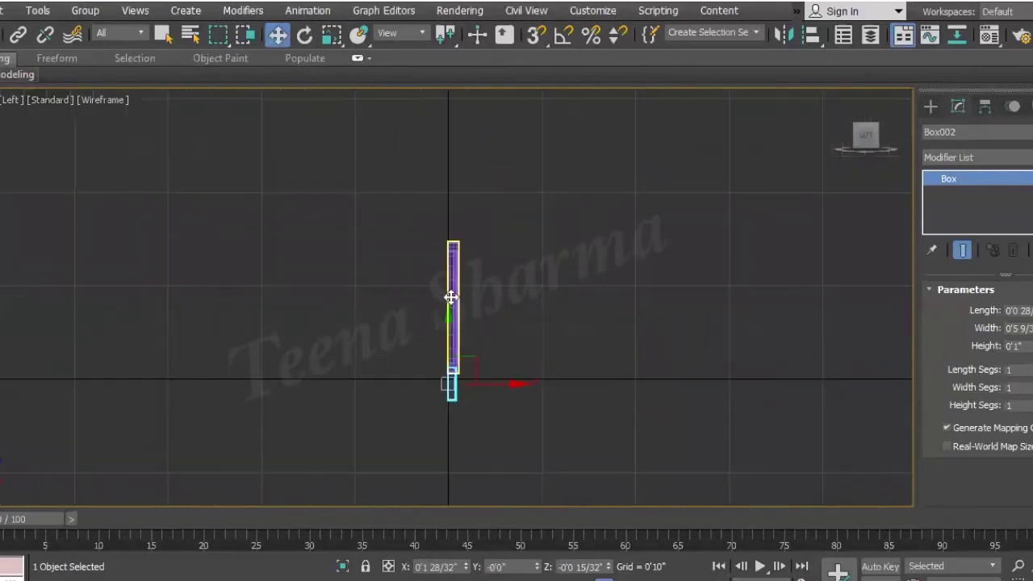
pyautogui.rightClick(452, 282)
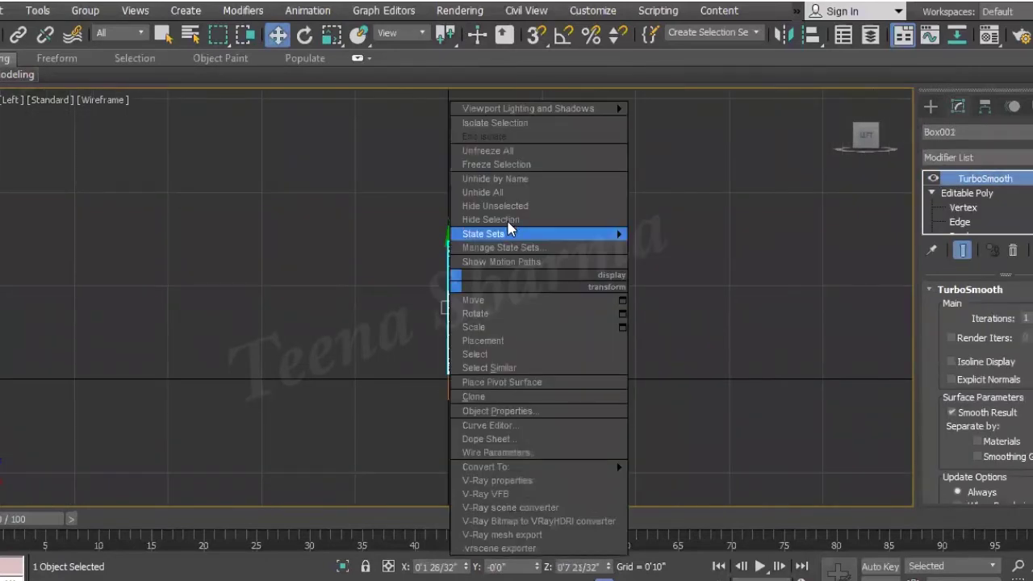
pyautogui.click(507, 219)
pyautogui.hotkey('ctrl', 'z')
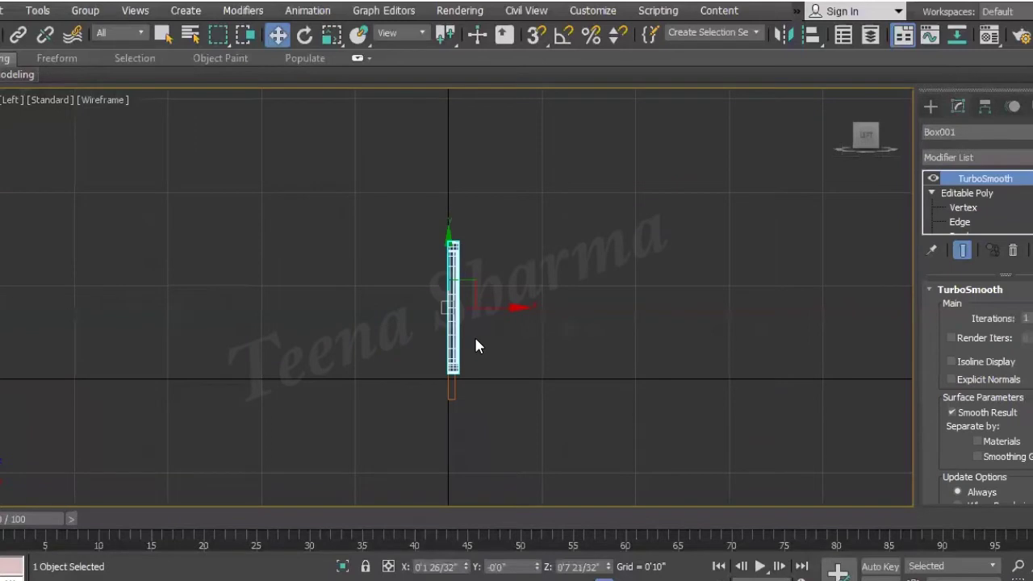
pyautogui.rightClick(446, 315)
pyautogui.click(482, 254)
pyautogui.moveTo(473, 388); pyautogui.dragTo(439, 385, button='middle')
pyautogui.click(416, 370)
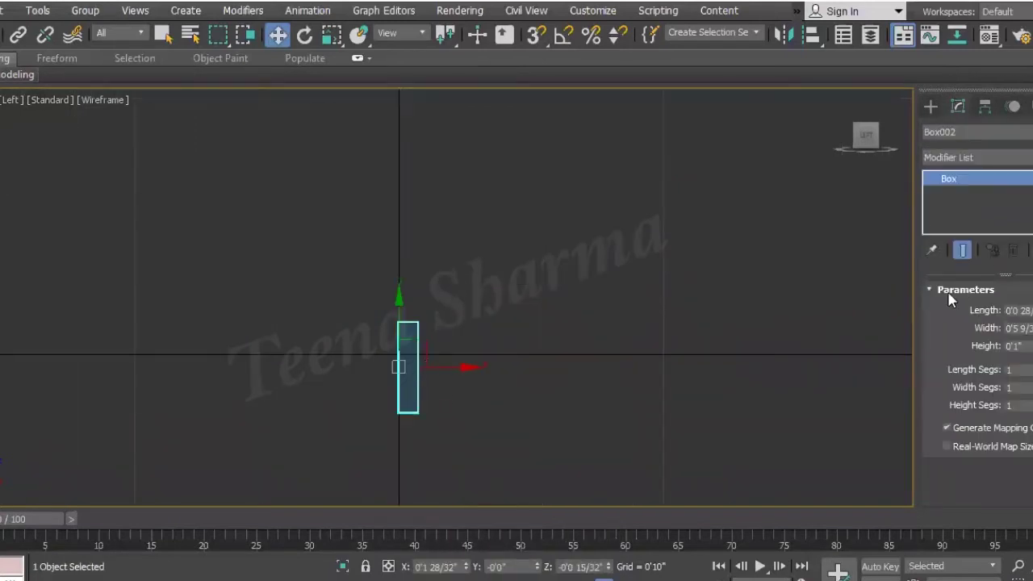
pyautogui.rightClick(415, 411)
pyautogui.moveTo(447, 511)
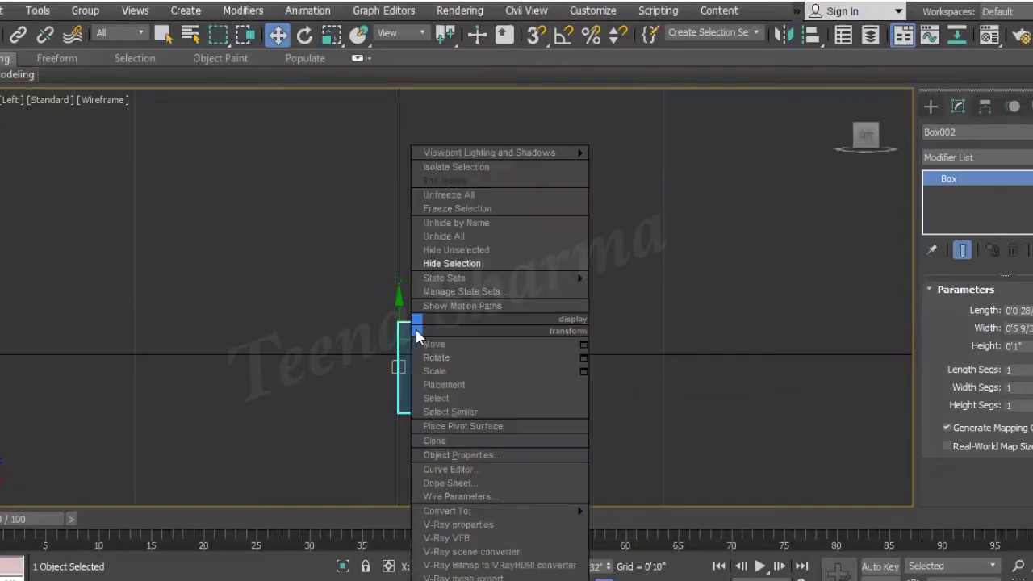
# Convert Box002 to an Editable Poly
pyautogui.click(646, 525)
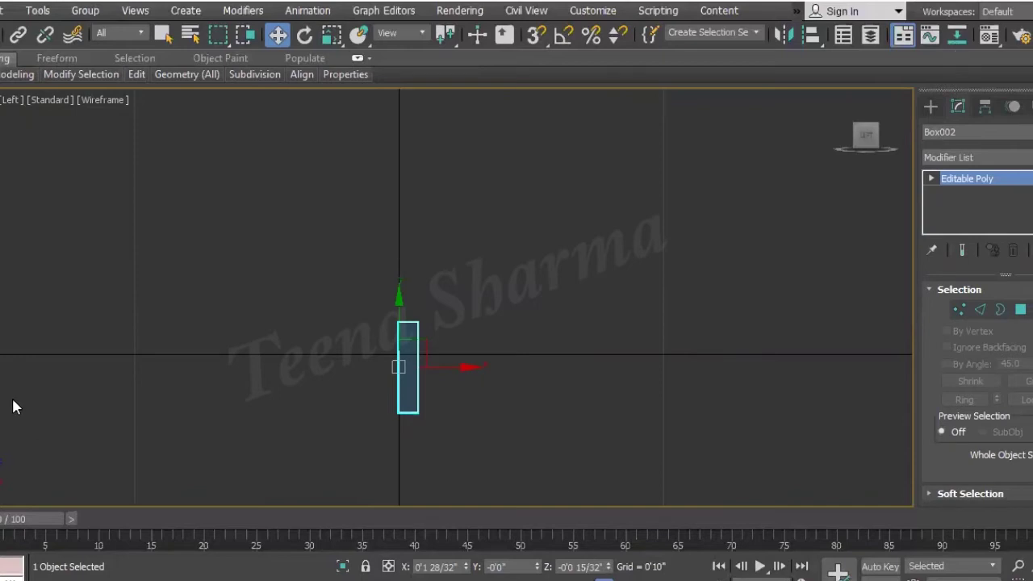
pyautogui.click(412, 402)
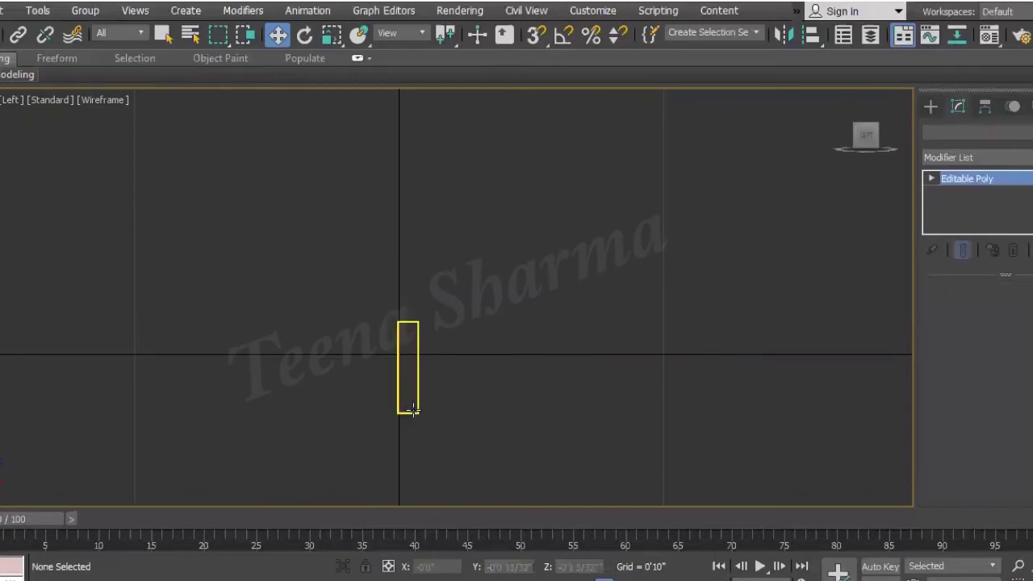
pyautogui.click(411, 411)
# Ring-select Box002's side edges and Connect them to split it into four stacked sections
pyautogui.click(980, 310)
pyautogui.click(399, 387)
pyautogui.click(960, 399)
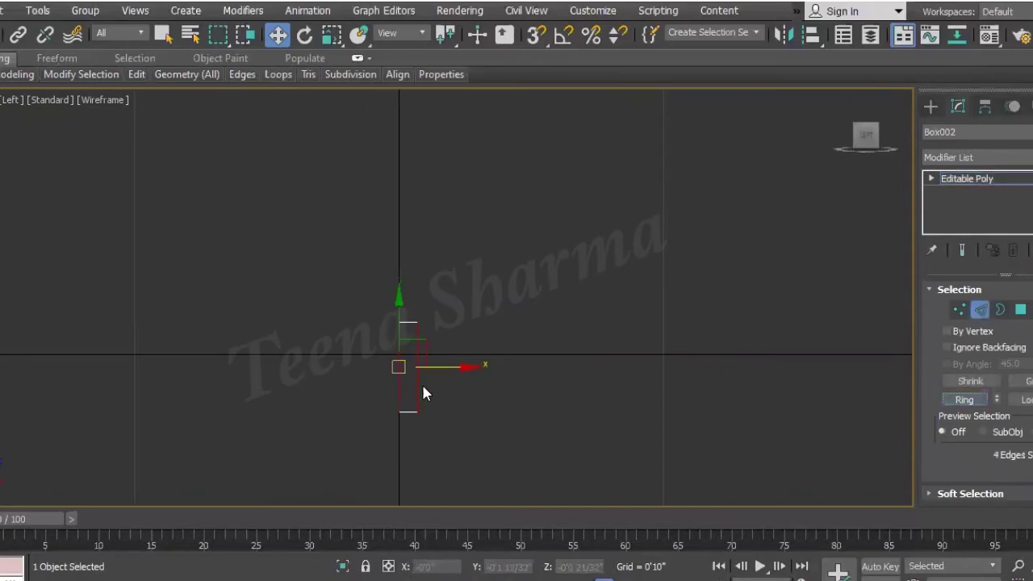
pyautogui.rightClick(418, 324)
pyautogui.click(246, 386)
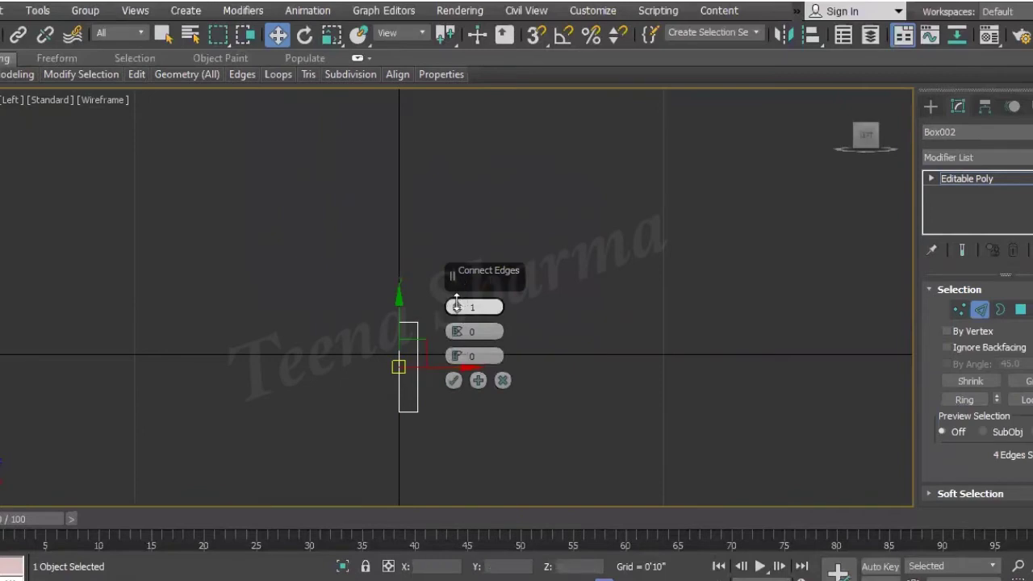
pyautogui.click(454, 380)
# Rotate the box's bottom vertices -90° and move them right and down to start the foot
pyautogui.press('1')
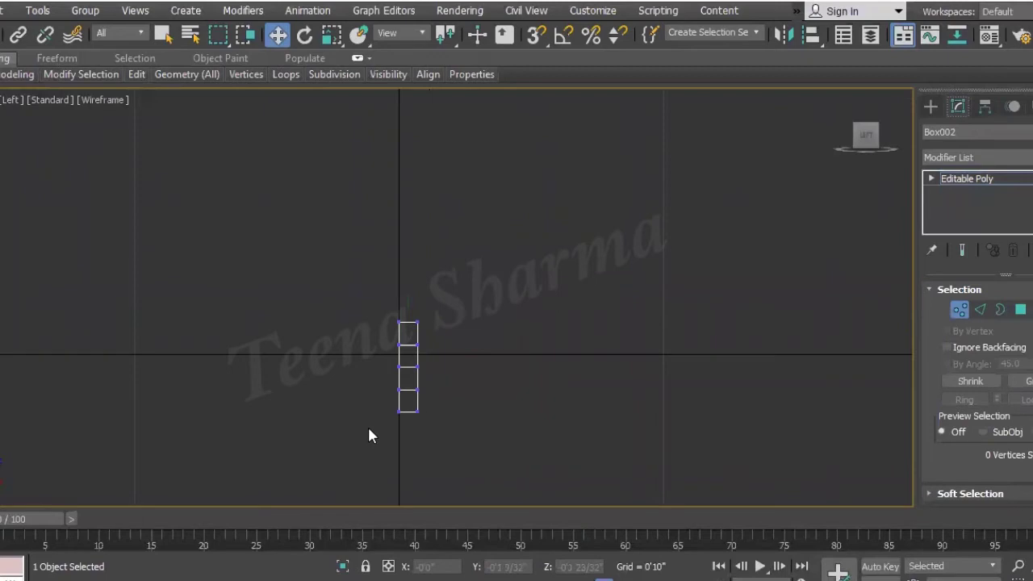
pyautogui.moveTo(428, 400); pyautogui.dragTo(396, 430)
pyautogui.press('e')
pyautogui.moveTo(459, 375); pyautogui.dragTo(393, 366)
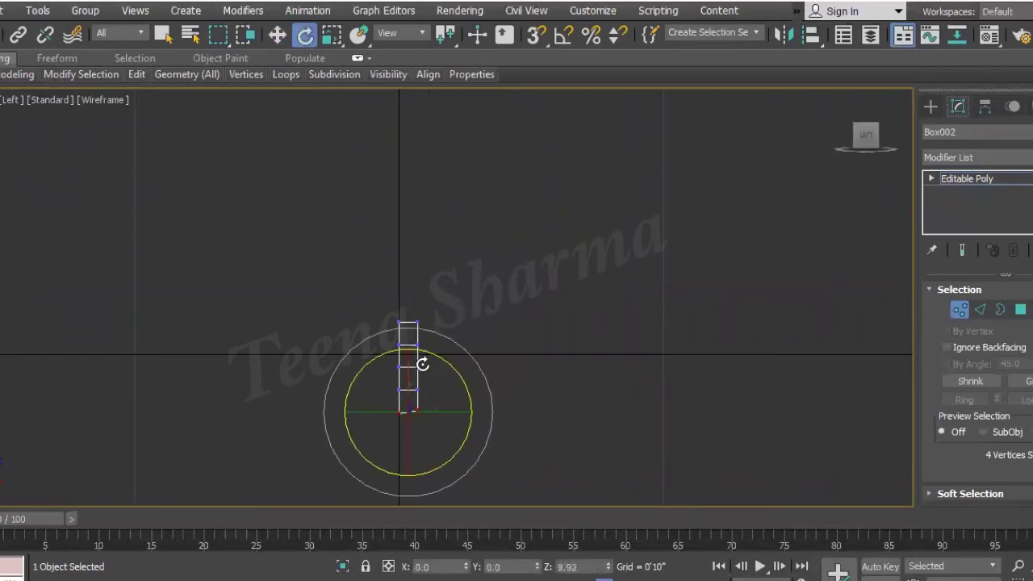
pyautogui.press('w')
pyautogui.moveTo(445, 399); pyautogui.dragTo(433, 418)
pyautogui.scroll(3, 433, 418)
# Adjust the inner corner vertex and scale the bottom vertices flat and the column straight
pyautogui.moveTo(347, 347)
pyautogui.mouseDown()
pyautogui.moveTo(458, 414)
pyautogui.moveTo(569, 380)
pyautogui.moveTo(426, 364)
pyautogui.mouseUp()
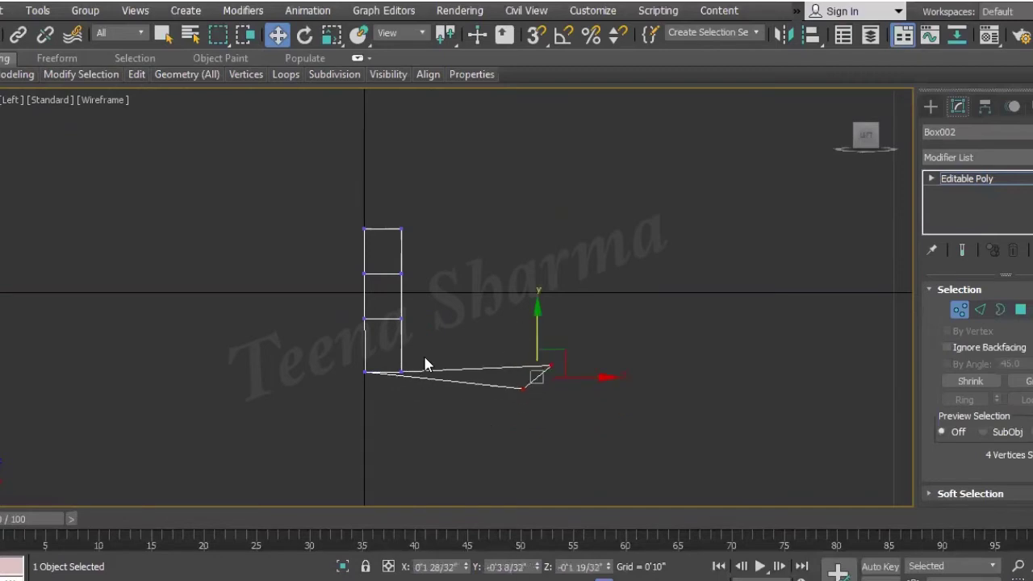
pyautogui.click(398, 375)
pyautogui.moveTo(426, 342); pyautogui.dragTo(436, 374)
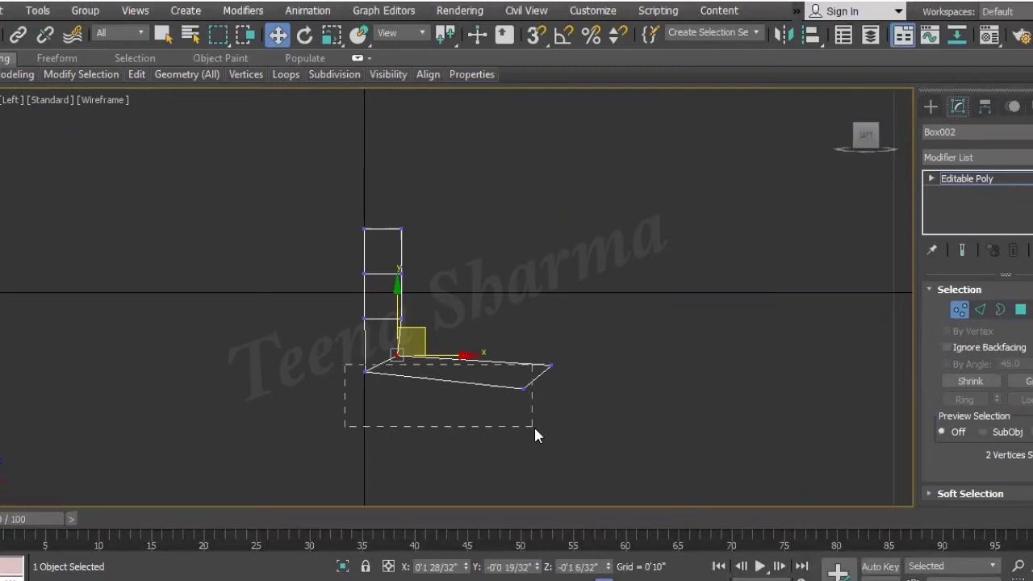
pyautogui.moveTo(535, 430); pyautogui.dragTo(535, 432)
pyautogui.press('r')
pyautogui.moveTo(447, 304)
pyautogui.mouseDown()
pyautogui.moveTo(427, 507)
pyautogui.moveTo(376, 315)
pyautogui.mouseUp()
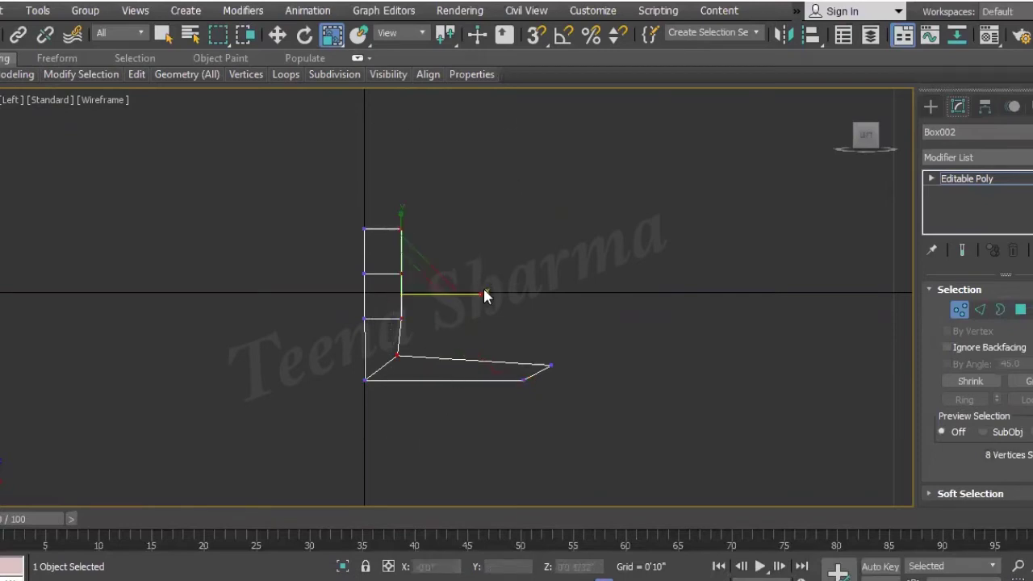
pyautogui.moveTo(482, 294); pyautogui.dragTo(649, 303)
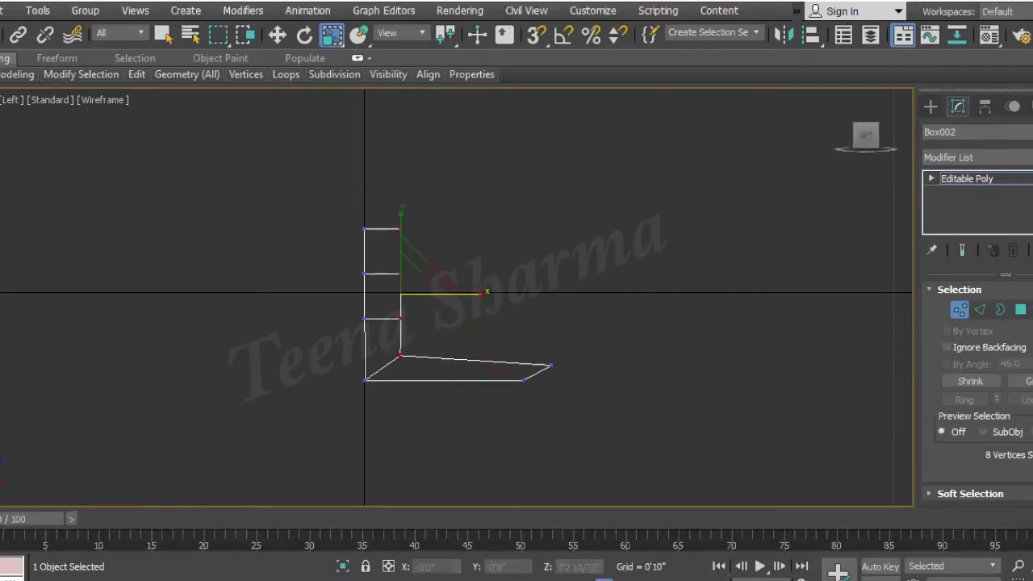
# Scale the foot's upper vertices to one level and square off the foot's end
pyautogui.moveTo(608, 373); pyautogui.dragTo(369, 341)
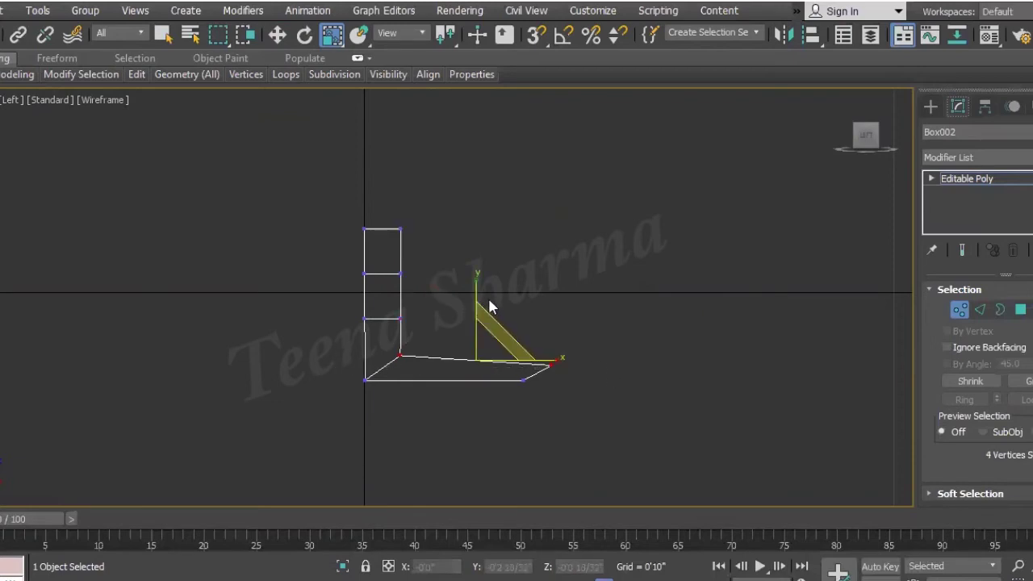
pyautogui.moveTo(473, 281); pyautogui.dragTo(342, 220)
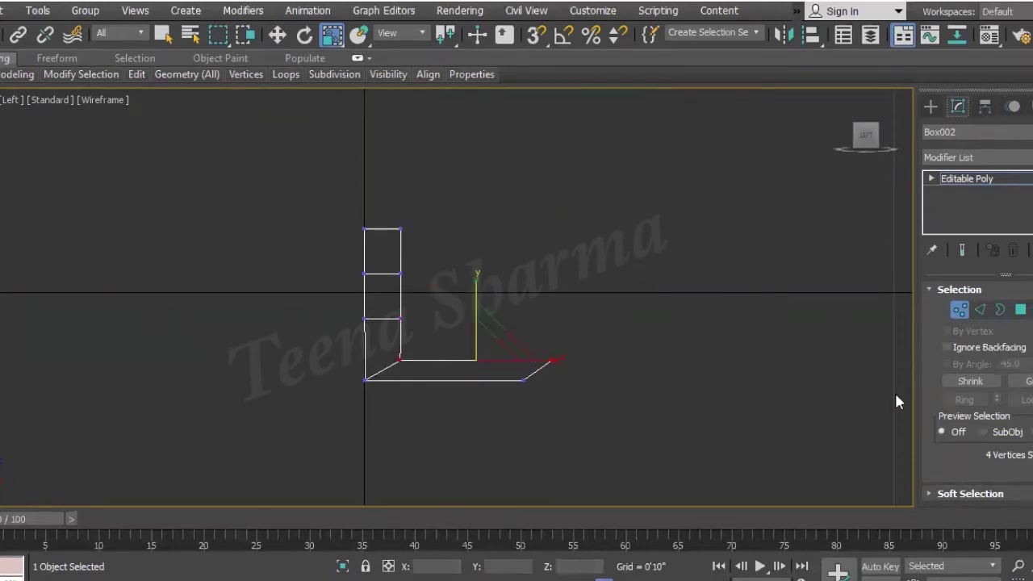
pyautogui.click(509, 455)
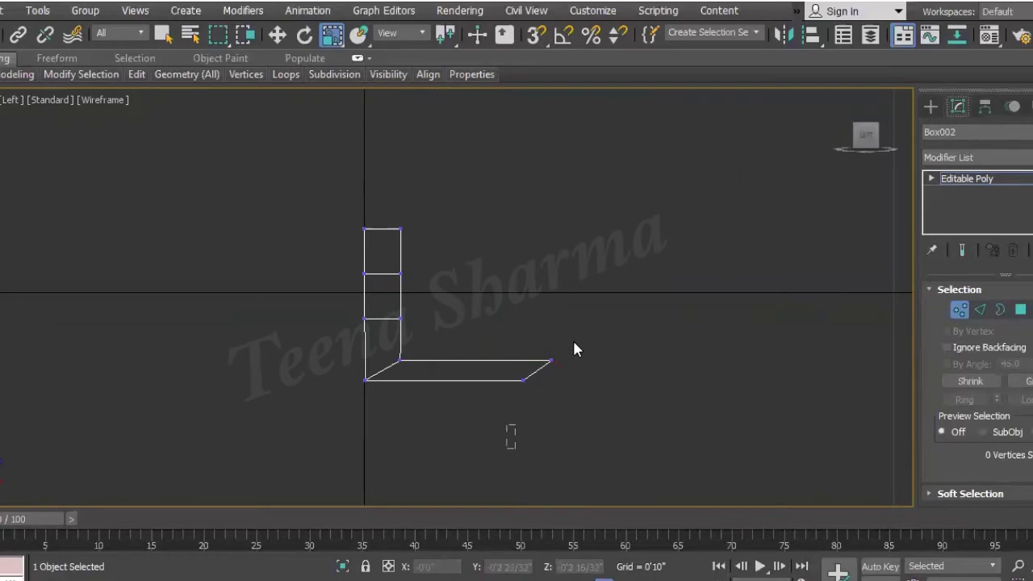
pyautogui.moveTo(574, 345); pyautogui.dragTo(516, 389)
pyautogui.moveTo(593, 369); pyautogui.dragTo(529, 343)
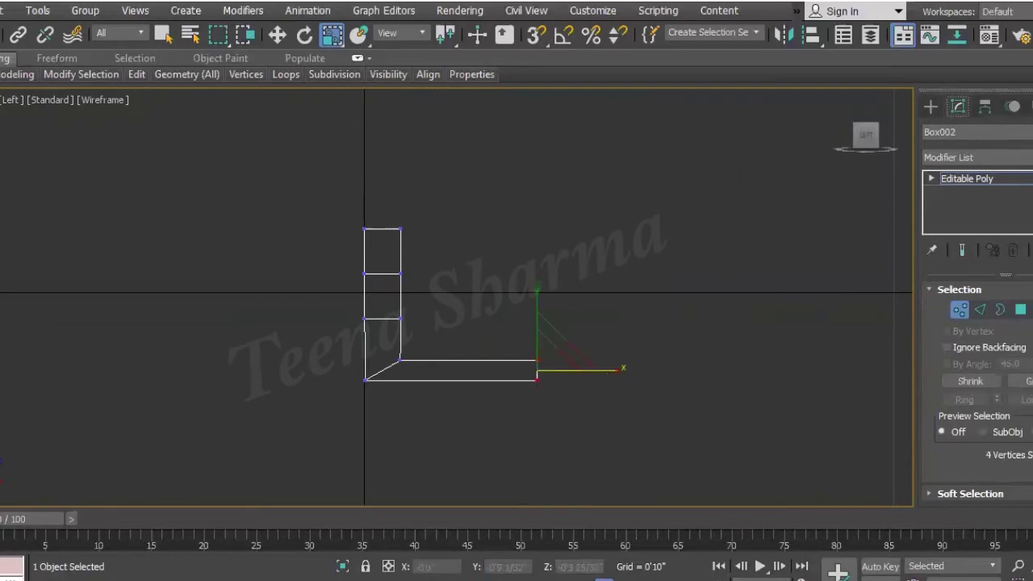
# Return to Perspective, orbit under the stand, and enter Polygon level on the base
pyautogui.press('p')
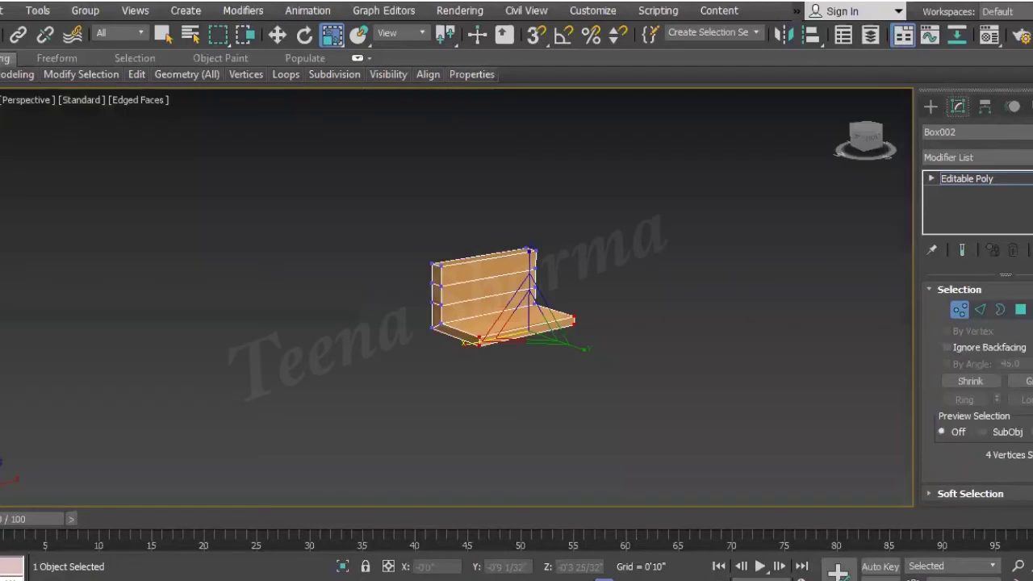
pyautogui.moveTo(410, 323)
pyautogui.keyDown('alt'); pyautogui.mouseDown(button='middle')
pyautogui.moveTo(604, 295)
pyautogui.moveTo(484, 362)
pyautogui.mouseUp(button='middle'); pyautogui.keyUp('alt')
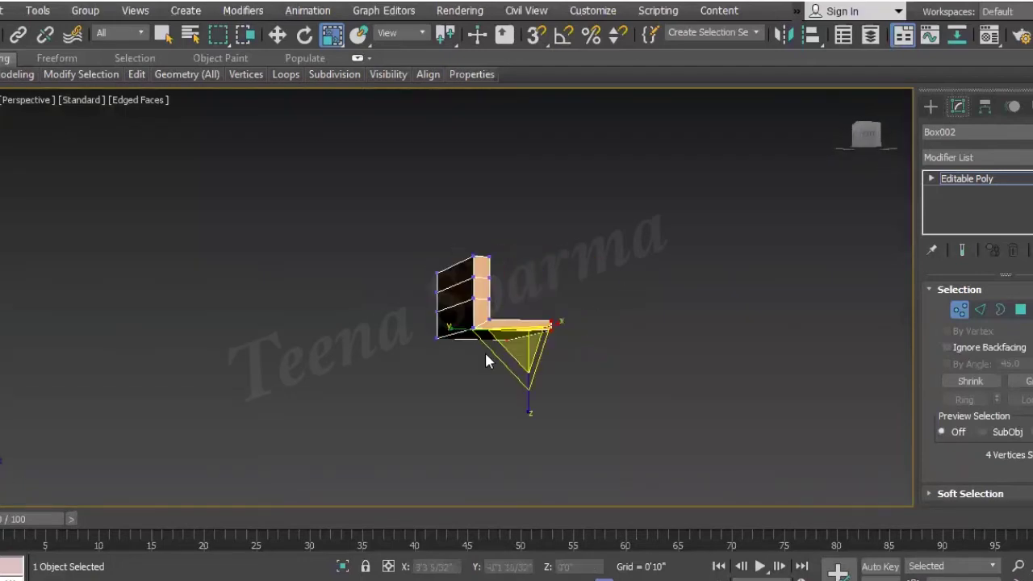
pyautogui.press('z')
pyautogui.click(1020, 310)
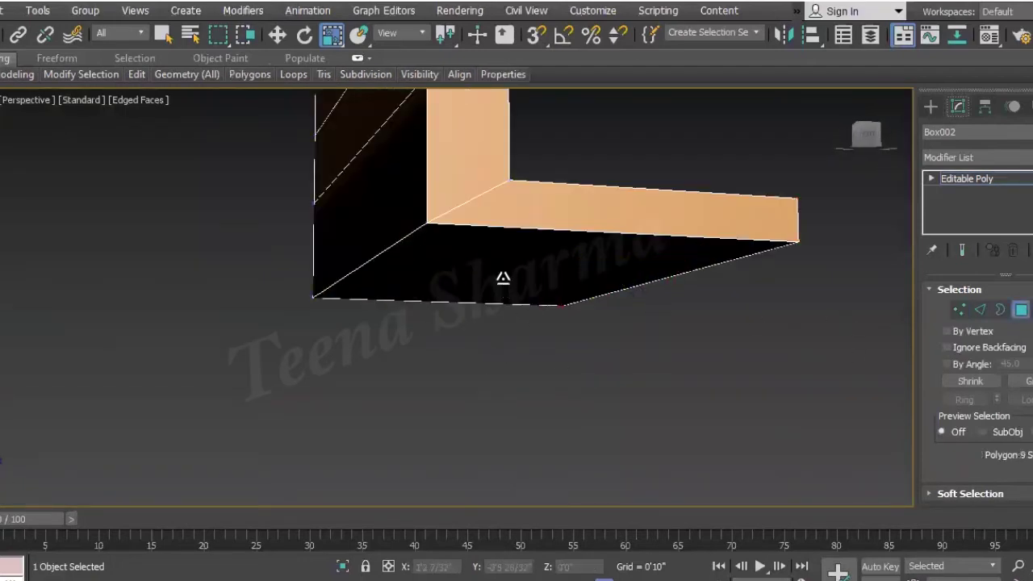
# Move the base's bottom face up to adjust the stand's base thickness
pyautogui.click(502, 278)
pyautogui.press('w')
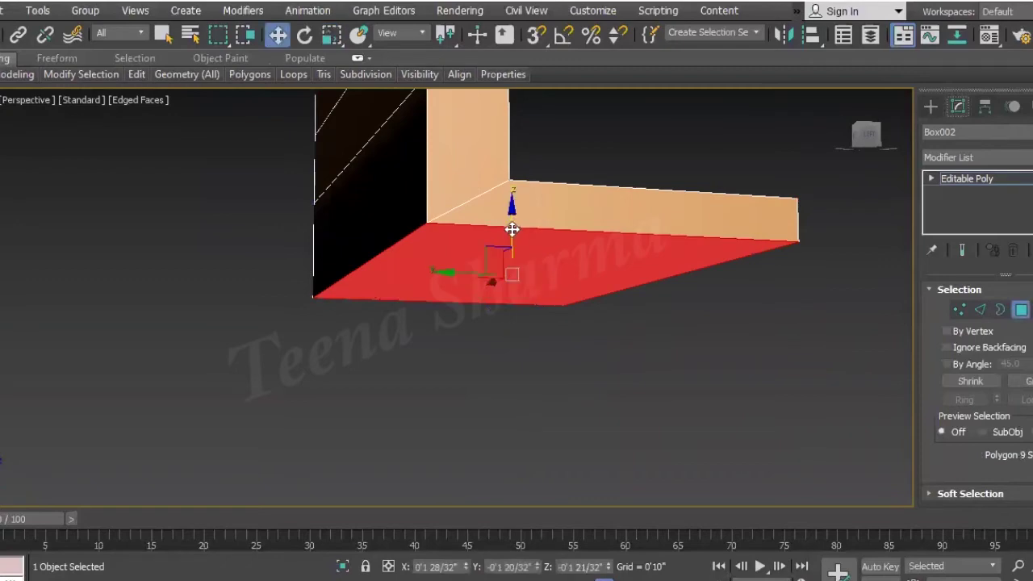
pyautogui.moveTo(502, 232); pyautogui.dragTo(508, 211)
pyautogui.keyDown('alt'); pyautogui.moveTo(618, 329); pyautogui.dragTo(394, 387, button='middle'); pyautogui.keyUp('alt')
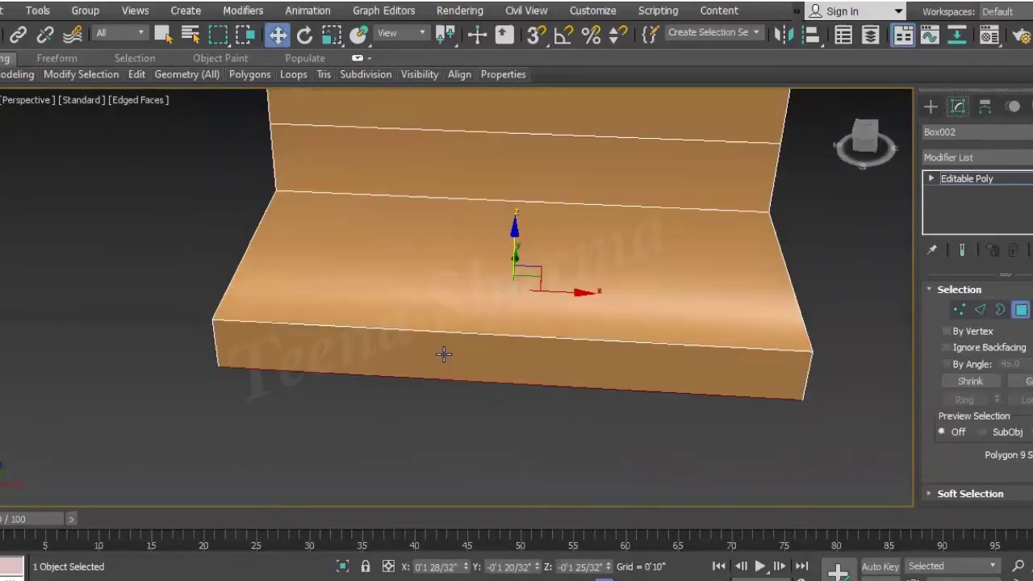
pyautogui.scroll(-5, 443, 350)
pyautogui.keyDown('alt'); pyautogui.moveTo(403, 350); pyautogui.dragTo(823, 196, button='middle'); pyautogui.keyUp('alt')
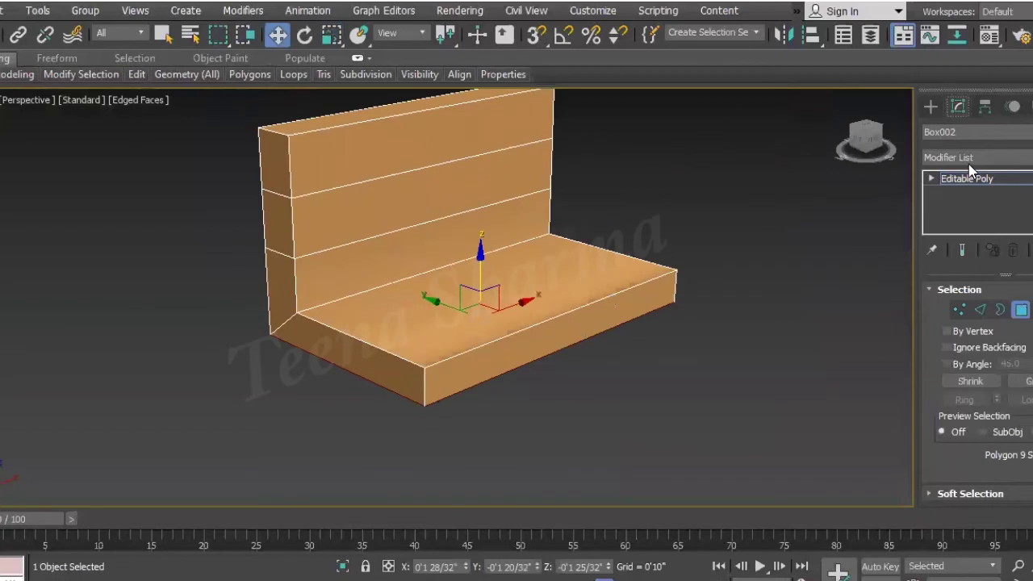
# Add TurboSmooth to the stand, then select the base's front face at Editable Poly Polygon level
pyautogui.click(968, 163)
pyautogui.scroll(-5, 975, 177)
pyautogui.click(975, 270)
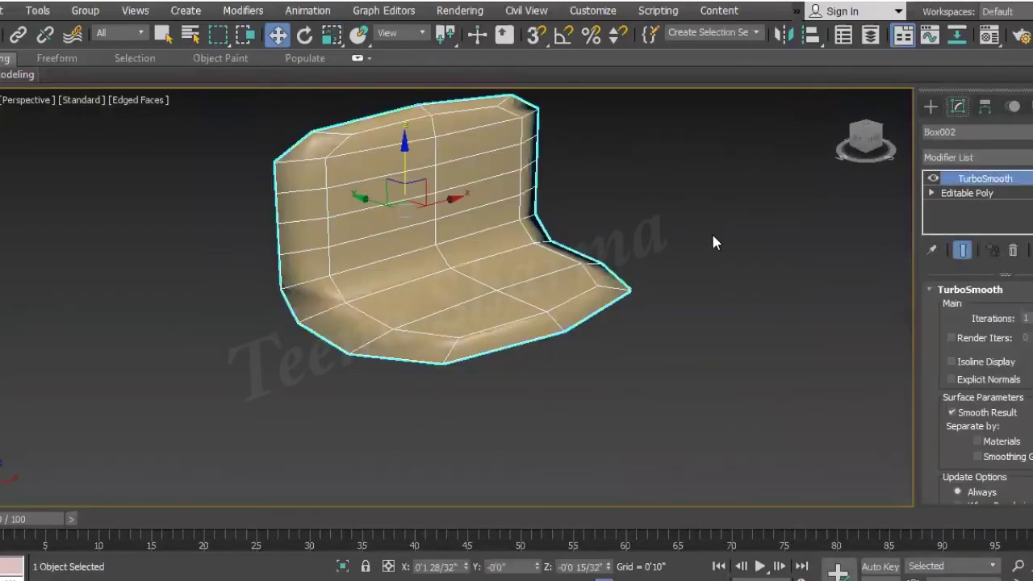
pyautogui.click(957, 195)
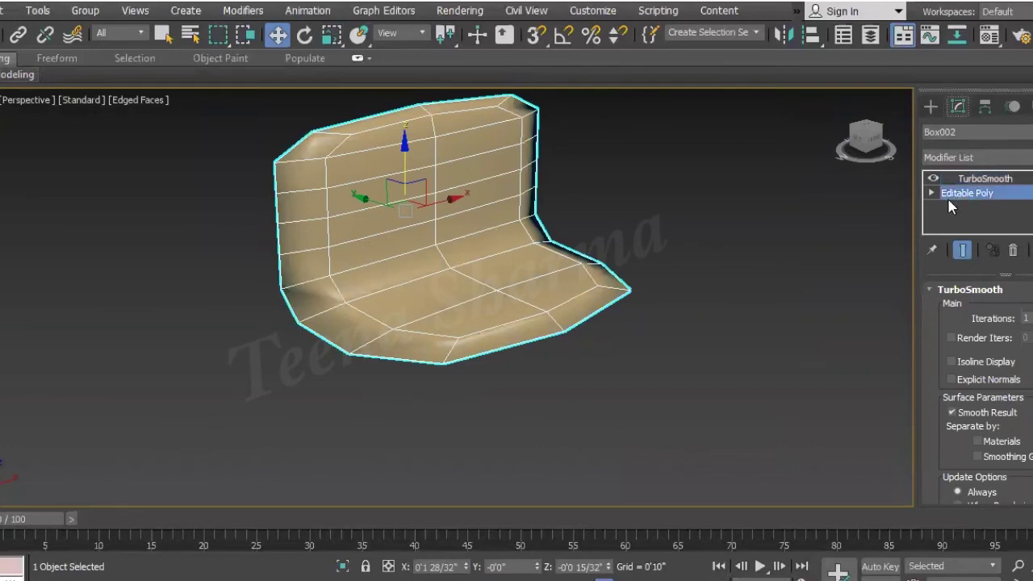
pyautogui.click(1021, 309)
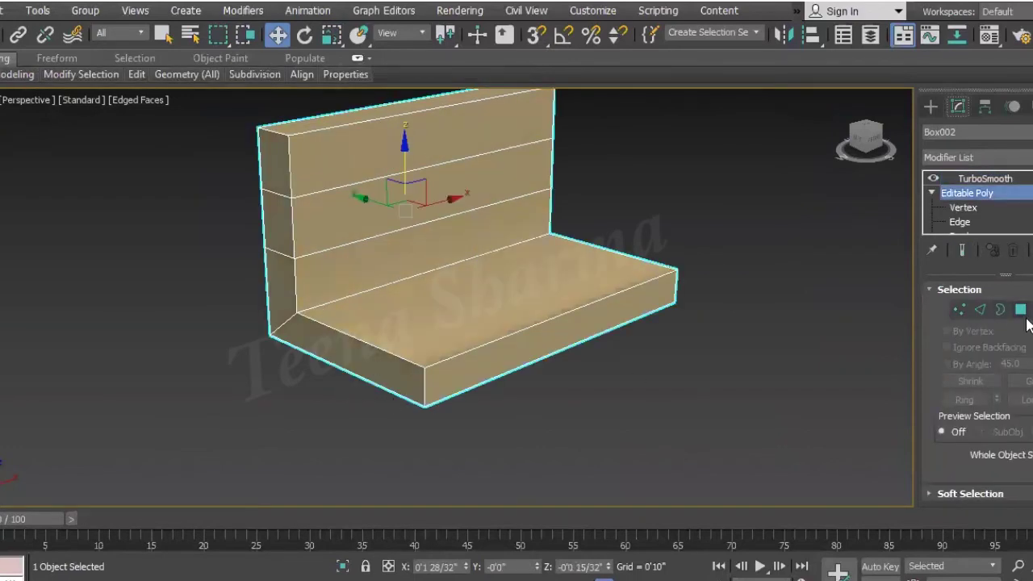
pyautogui.press('4')
pyautogui.click(356, 359)
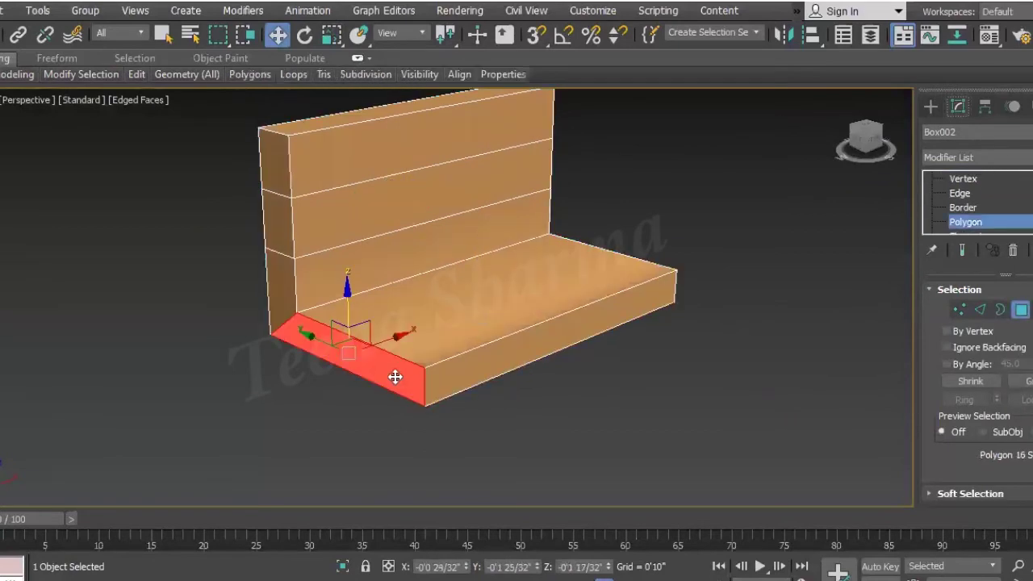
# Extrude the base's front face inward to form a shallow recess
pyautogui.keyDown('alt'); pyautogui.moveTo(395, 377); pyautogui.dragTo(369, 385, button='middle'); pyautogui.keyUp('alt')
pyautogui.rightClick(362, 324)
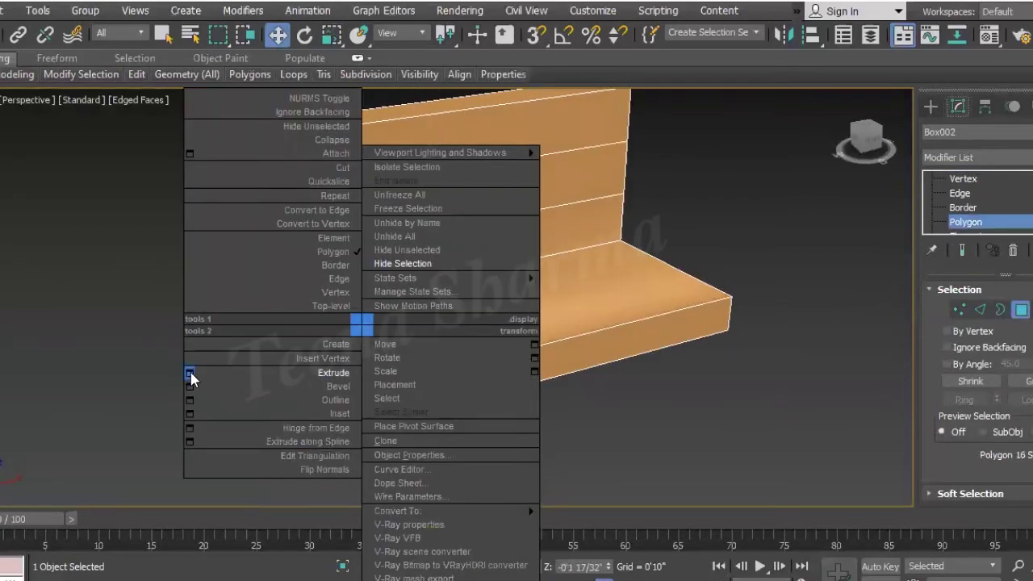
pyautogui.click(190, 374)
pyautogui.moveTo(456, 332)
pyautogui.mouseDown()
pyautogui.moveTo(448, 393)
pyautogui.moveTo(463, 380)
pyautogui.mouseUp()
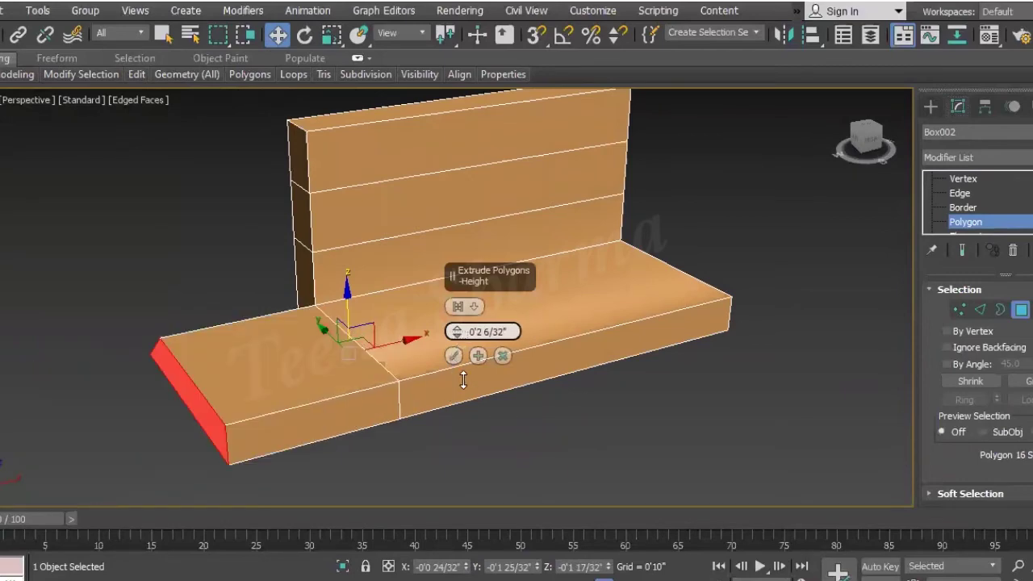
pyautogui.click(455, 356)
# Extrude a polygon along the base's floor edge to widen the foot
pyautogui.moveTo(456, 361)
pyautogui.keyDown('alt'); pyautogui.mouseDown(button='middle')
pyautogui.moveTo(528, 408)
pyautogui.moveTo(484, 208)
pyautogui.moveTo(445, 433)
pyautogui.mouseUp(button='middle'); pyautogui.keyUp('alt')
pyautogui.click(561, 476)
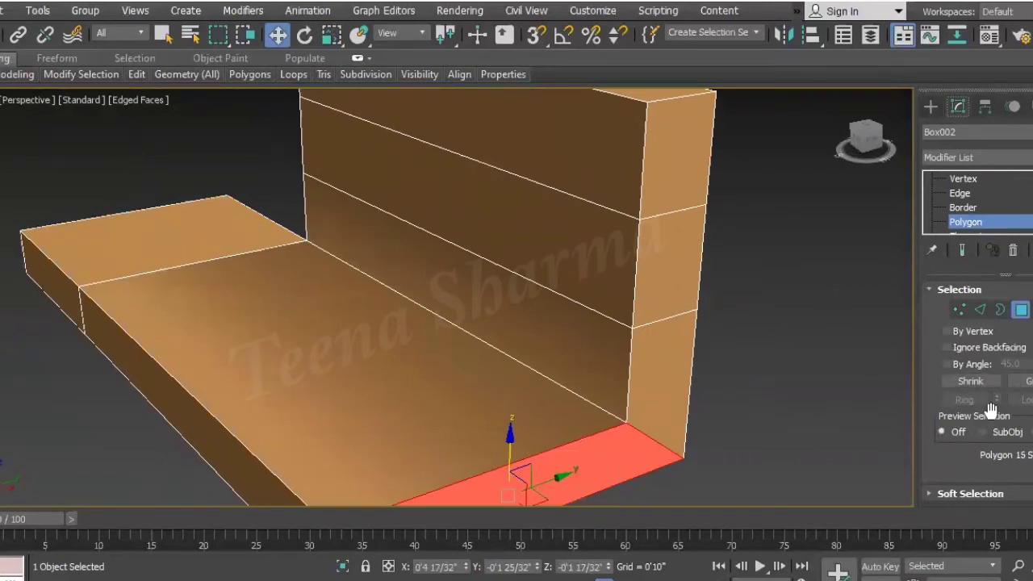
pyautogui.rightClick(515, 333)
pyautogui.click(337, 369)
pyautogui.scroll(-3, 444, 436)
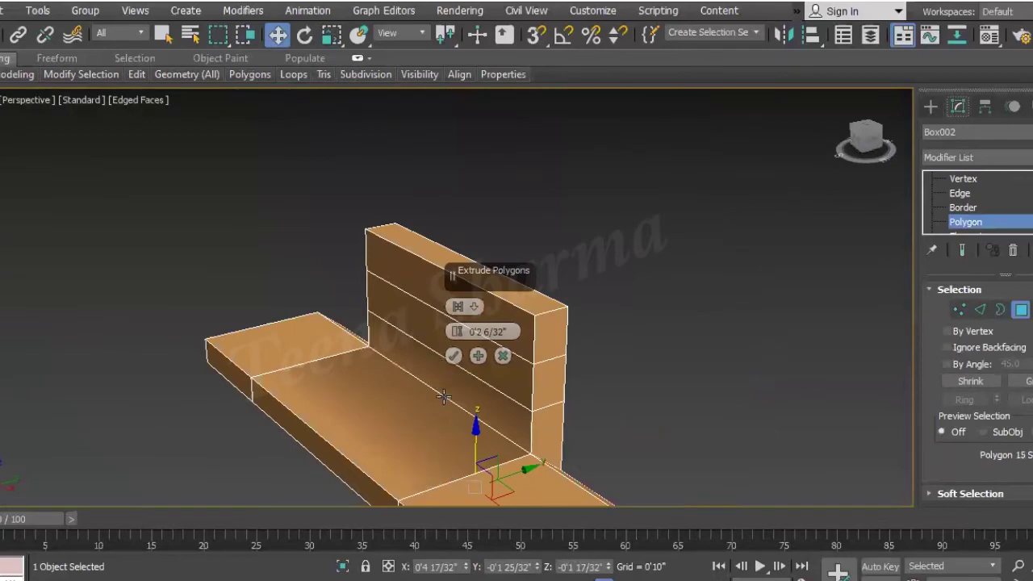
pyautogui.click(454, 356)
pyautogui.keyDown('alt'); pyautogui.moveTo(459, 365); pyautogui.dragTo(506, 164, button='middle'); pyautogui.keyUp('alt')
# In Top view, move the extruded end's vertices along Y back into line
pyautogui.press('t')
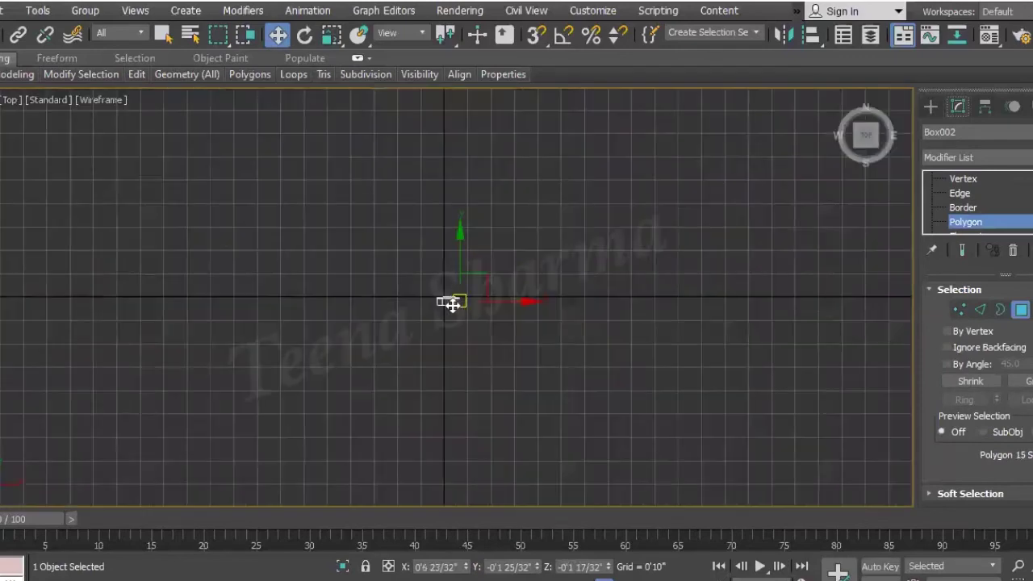
pyautogui.scroll(3, 455, 318)
pyautogui.moveTo(449, 300); pyautogui.dragTo(472, 409, button='middle')
pyautogui.moveTo(715, 372); pyautogui.dragTo(722, 377, button='middle')
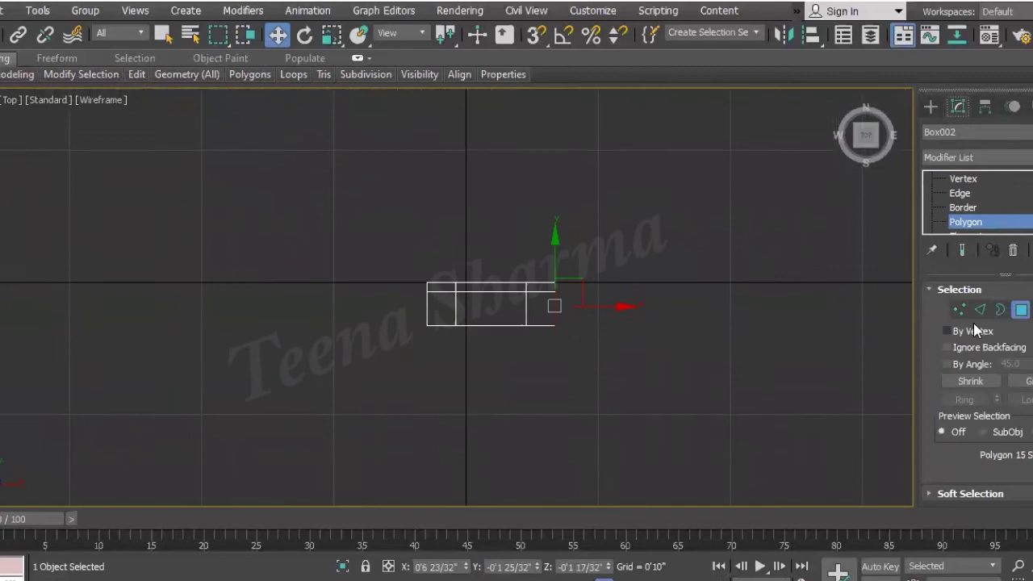
pyautogui.click(963, 309)
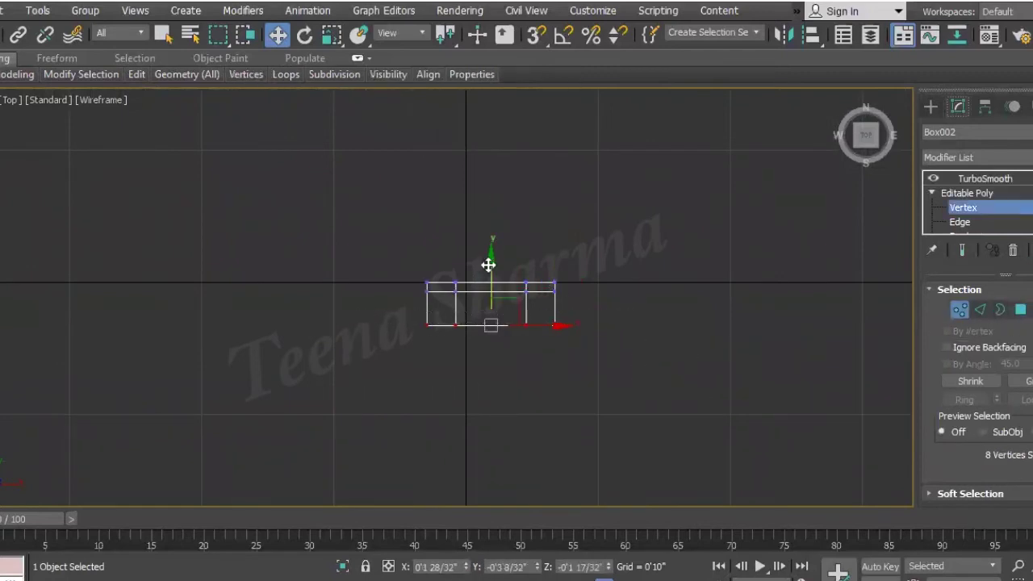
pyautogui.moveTo(488, 265); pyautogui.dragTo(490, 284)
pyautogui.press('p')
pyautogui.moveTo(449, 309)
pyautogui.keyDown('alt'); pyautogui.mouseDown(button='middle')
pyautogui.moveTo(578, 303)
pyautogui.moveTo(507, 318)
pyautogui.moveTo(667, 352)
pyautogui.moveTo(505, 359)
pyautogui.moveTo(459, 346)
pyautogui.moveTo(618, 417)
pyautogui.moveTo(673, 420)
pyautogui.moveTo(658, 402)
pyautogui.moveTo(643, 417)
pyautogui.moveTo(337, 426)
pyautogui.mouseUp(button='middle'); pyautogui.keyUp('alt')
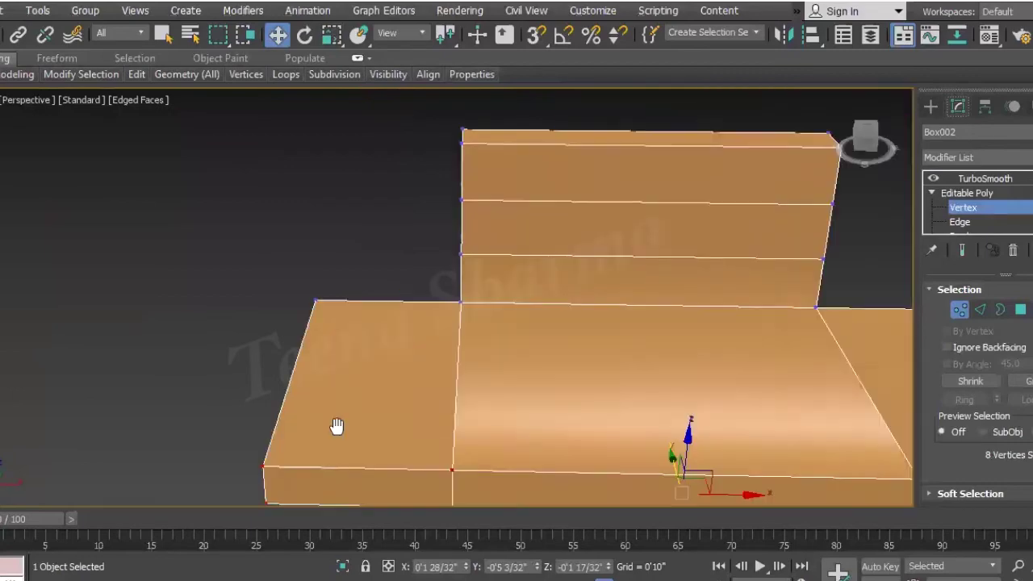
# Enable TurboSmooth to check the smoothed stand, then reselect it to view its modifiers
pyautogui.click(1002, 178)
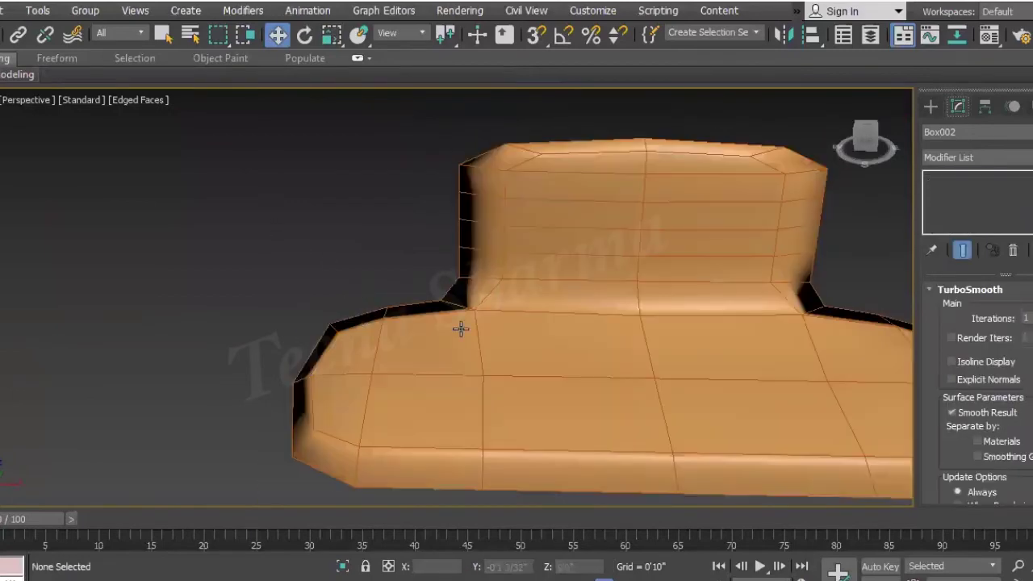
pyautogui.scroll(-3, 359, 288)
pyautogui.keyDown('alt'); pyautogui.moveTo(334, 293); pyautogui.dragTo(417, 304, button='middle'); pyautogui.keyUp('alt')
pyautogui.click(770, 213)
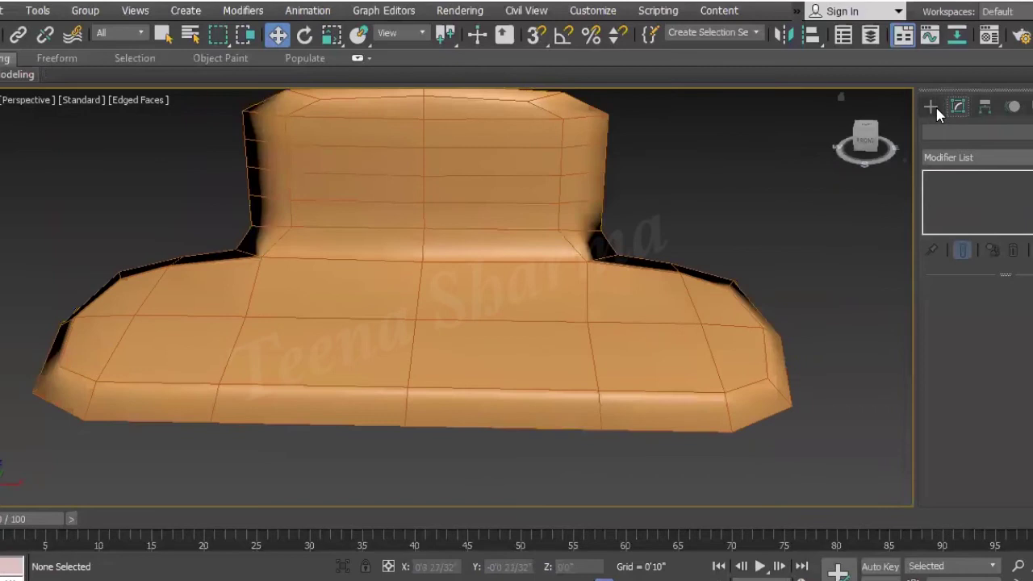
pyautogui.click(933, 107)
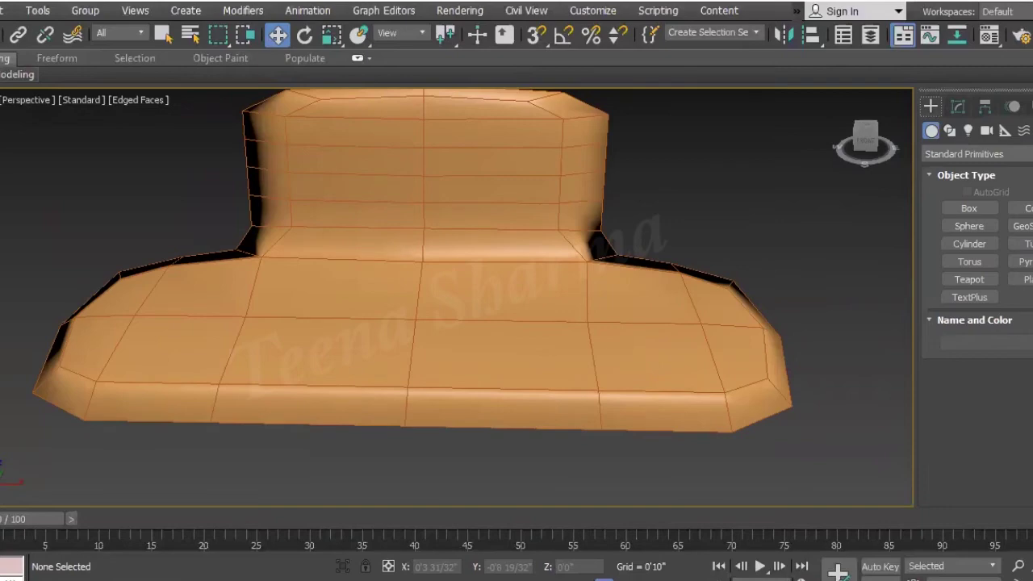
pyautogui.keyDown('alt'); pyautogui.moveTo(371, 307); pyautogui.dragTo(296, 314, button='middle'); pyautogui.keyUp('alt')
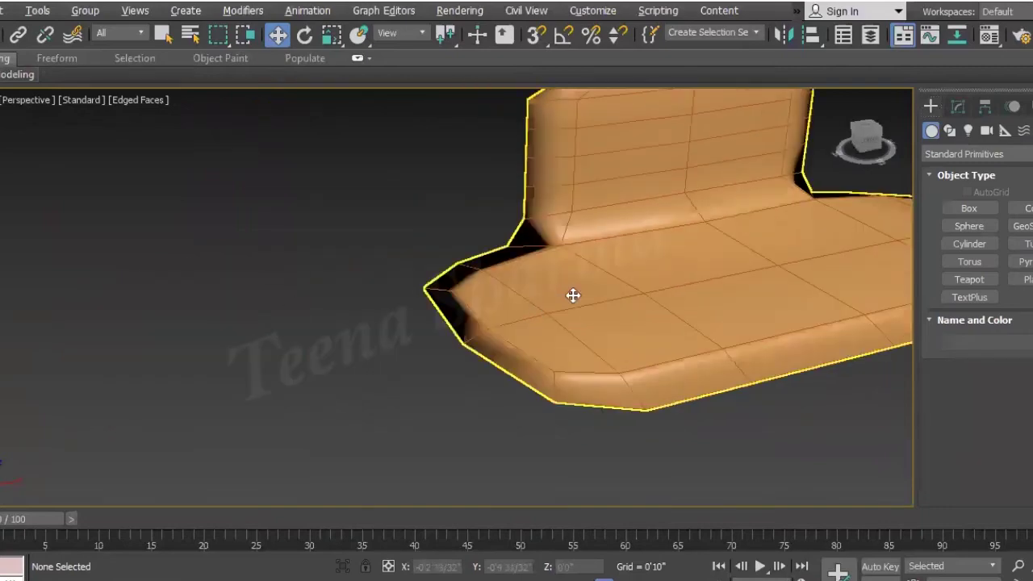
pyautogui.click(447, 296)
pyautogui.keyDown('alt'); pyautogui.moveTo(418, 339); pyautogui.dragTo(500, 323, button='middle'); pyautogui.keyUp('alt')
pyautogui.click(955, 111)
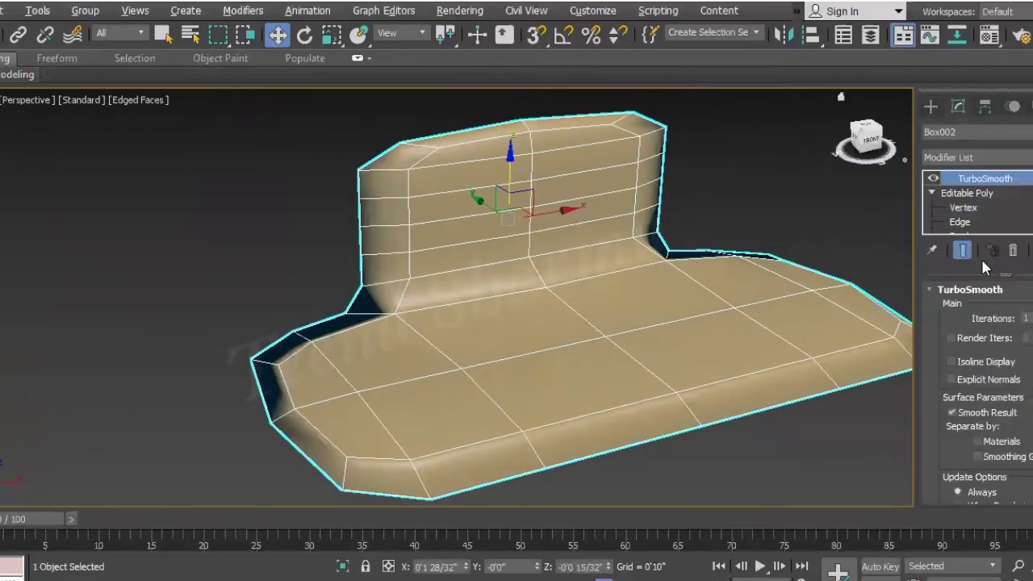
# Return to Editable Poly and select the base's front edge in Edge mode
pyautogui.click(962, 208)
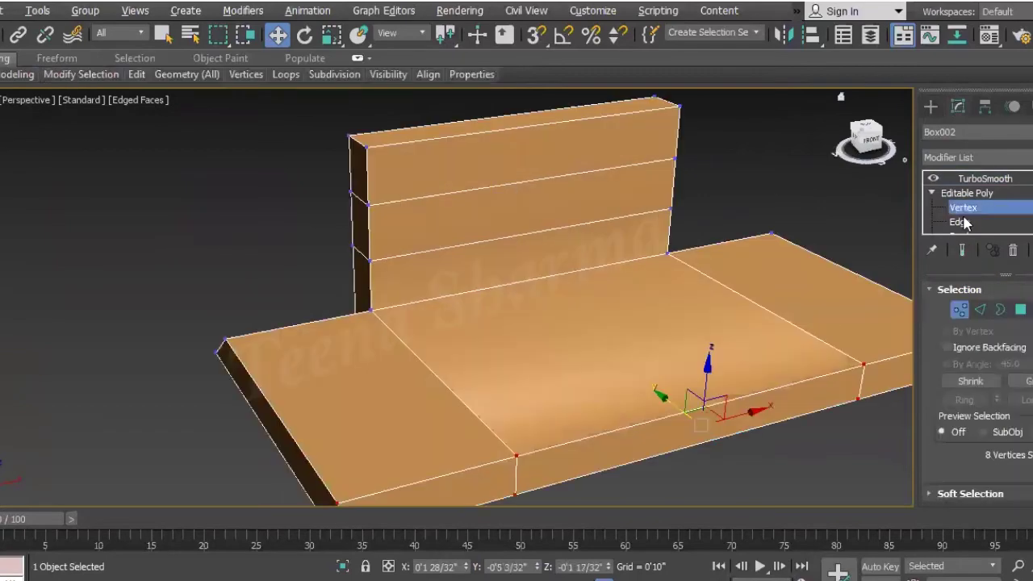
pyautogui.press('2')
pyautogui.click(616, 430)
# Connect the first edge ring with 2 segments pinched 96 toward the borders
pyautogui.click(964, 399)
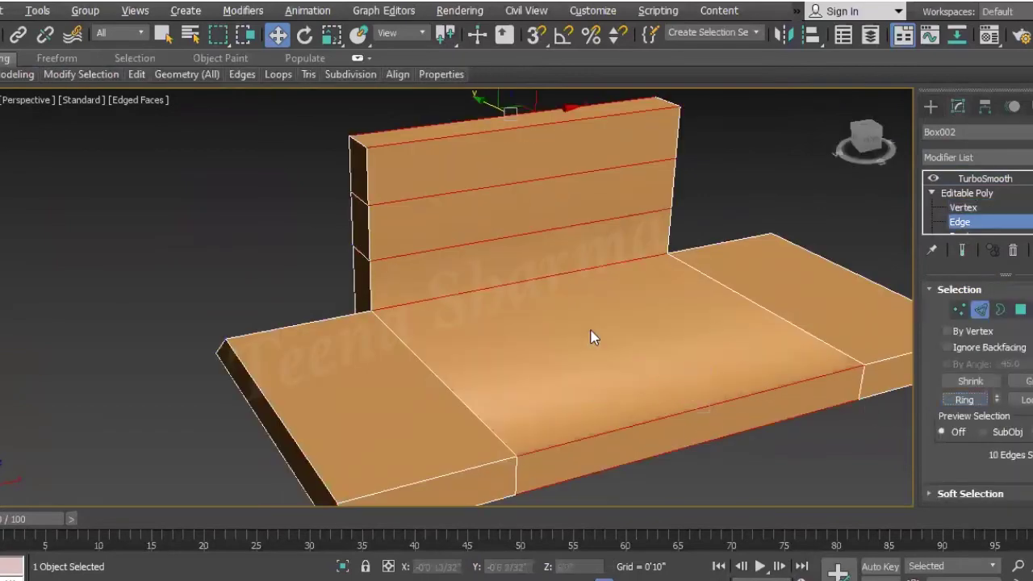
pyautogui.rightClick(591, 337)
pyautogui.click(413, 385)
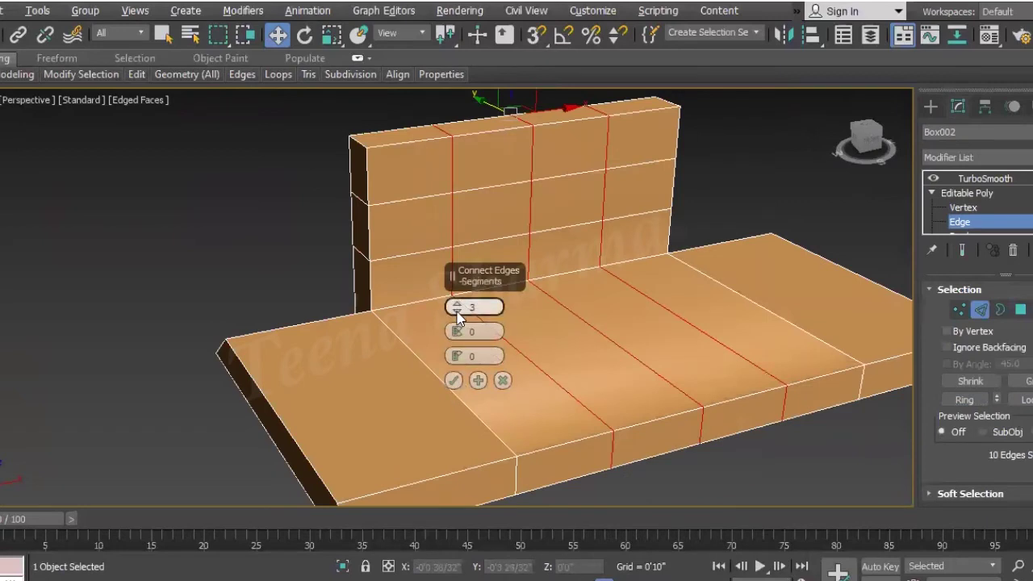
pyautogui.moveTo(456, 310); pyautogui.dragTo(472, 260)
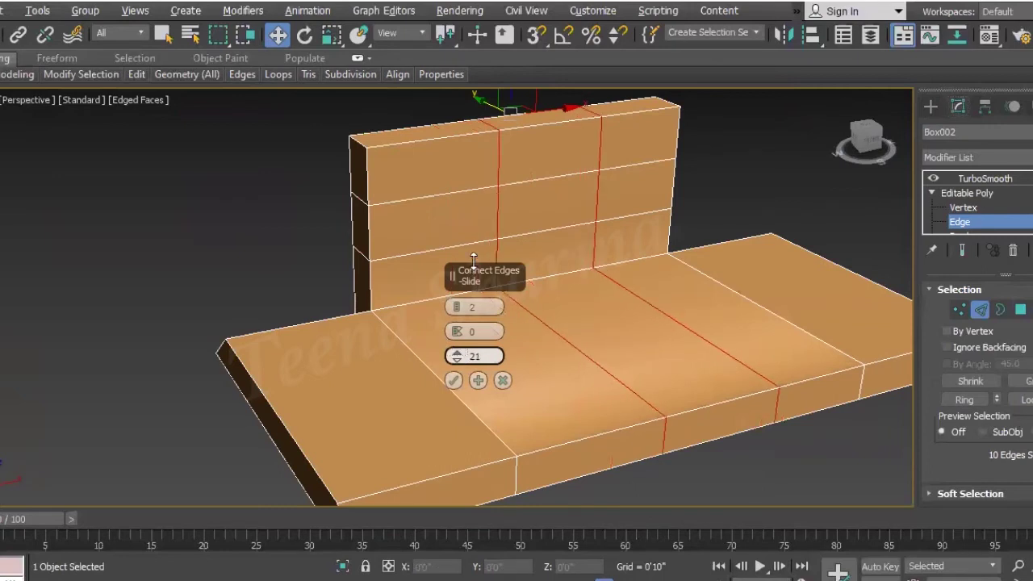
pyautogui.moveTo(465, 306); pyautogui.dragTo(511, 11)
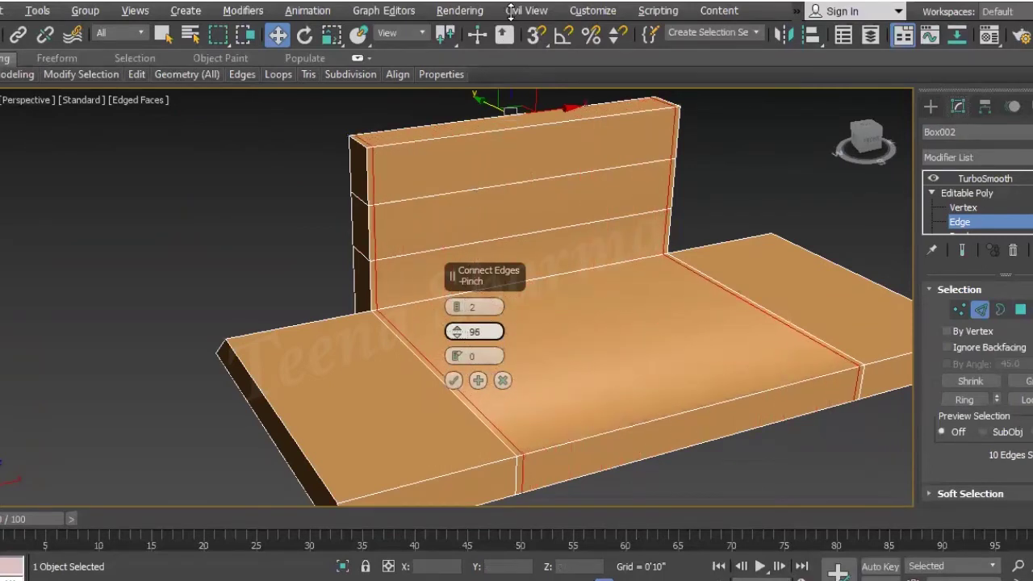
pyautogui.click(428, 481)
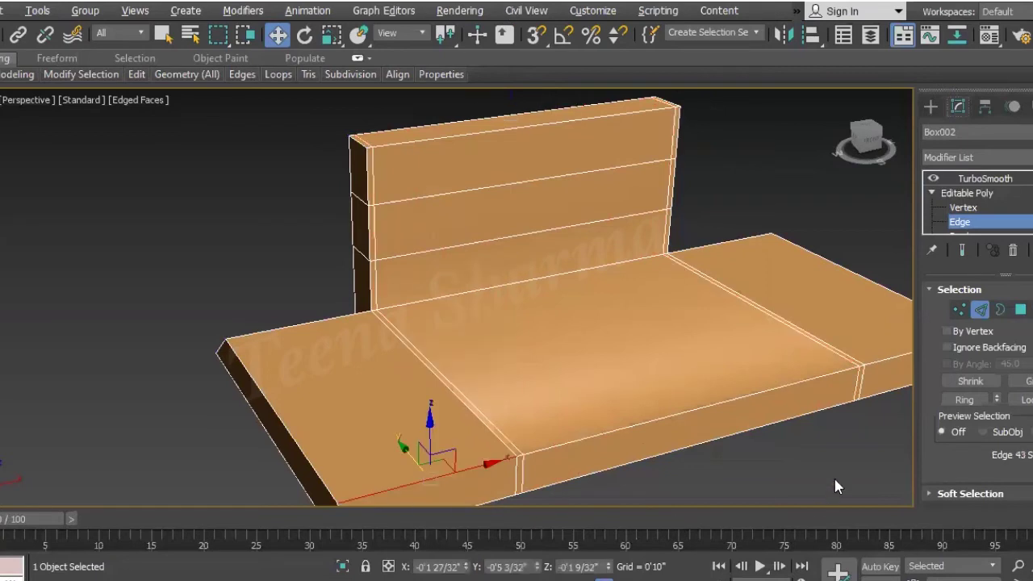
# Repeat the pinched 2-segment connection on the next two edge rings
pyautogui.click(964, 400)
pyautogui.rightClick(619, 323)
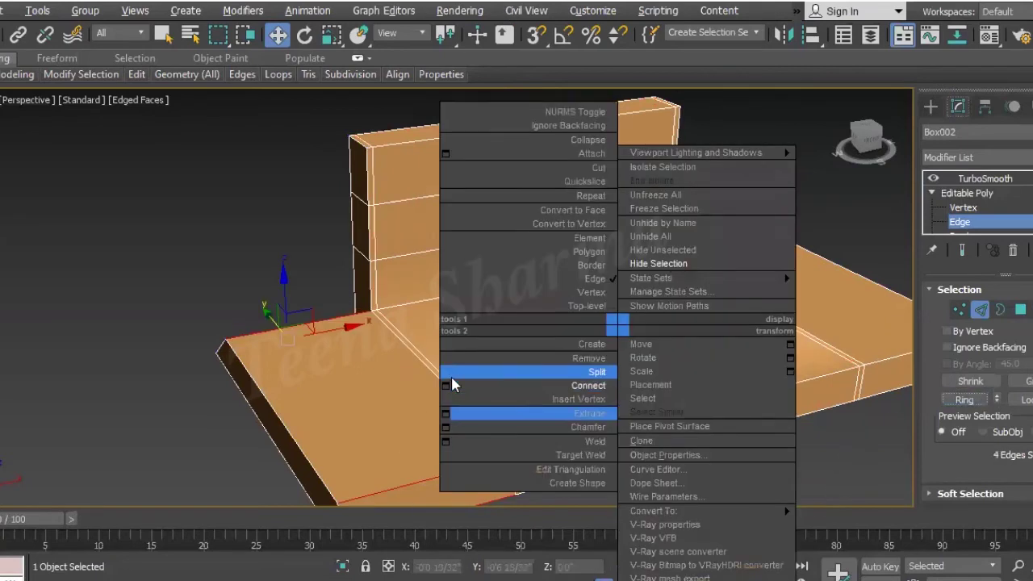
pyautogui.hotkey('ctrl', 'shift', 'e')
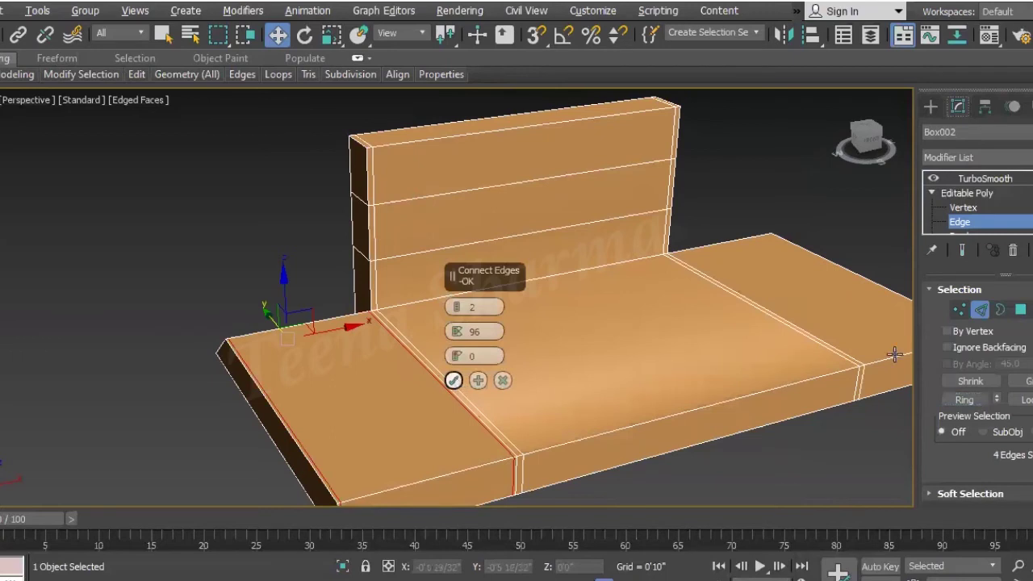
pyautogui.click(454, 381)
pyautogui.click(964, 399)
pyautogui.rightClick(816, 331)
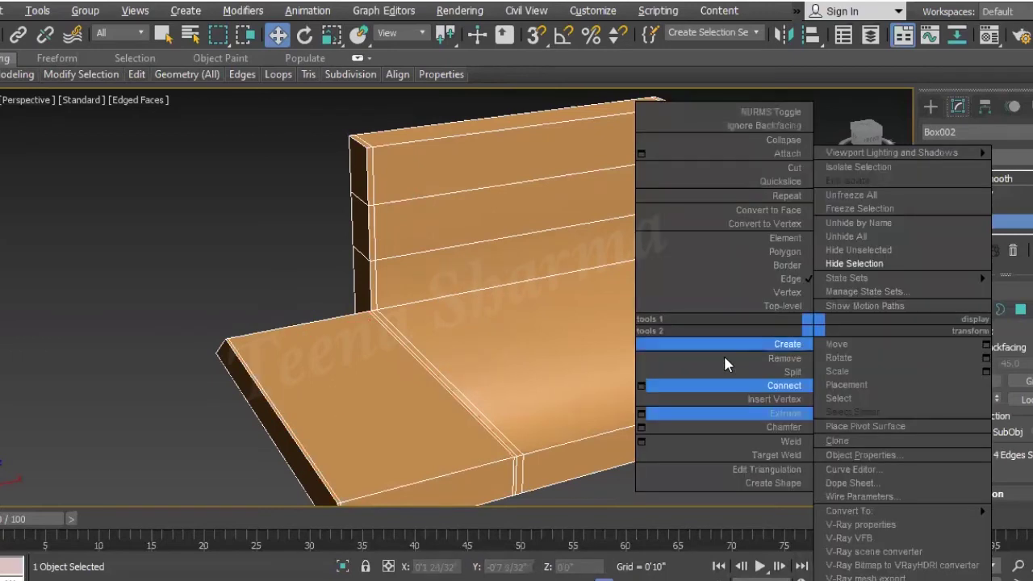
pyautogui.click(641, 385)
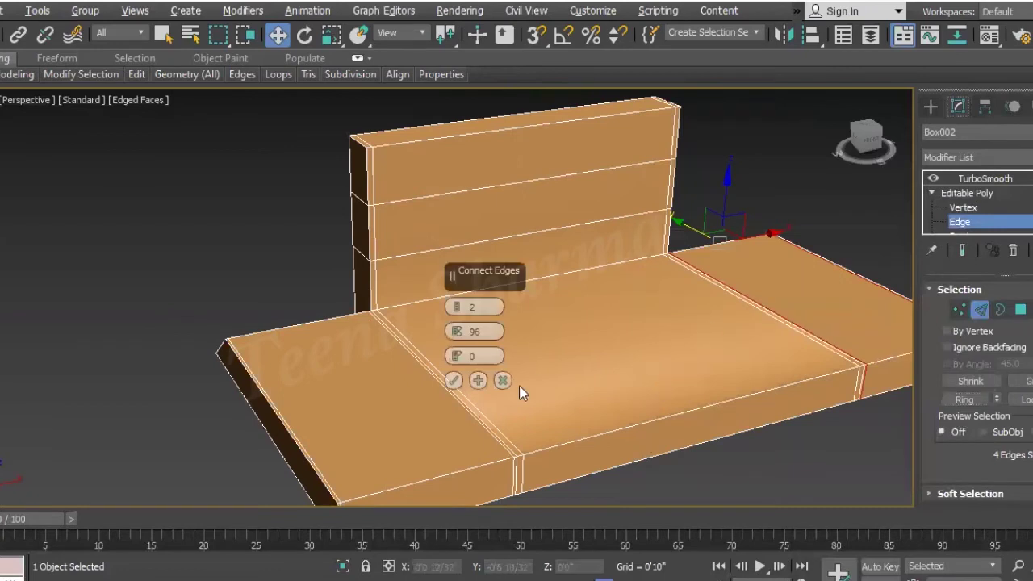
pyautogui.click(452, 381)
# Add pinched support loops on another base ring and the upright's top corner edge ring
pyautogui.click(964, 399)
pyautogui.rightClick(619, 329)
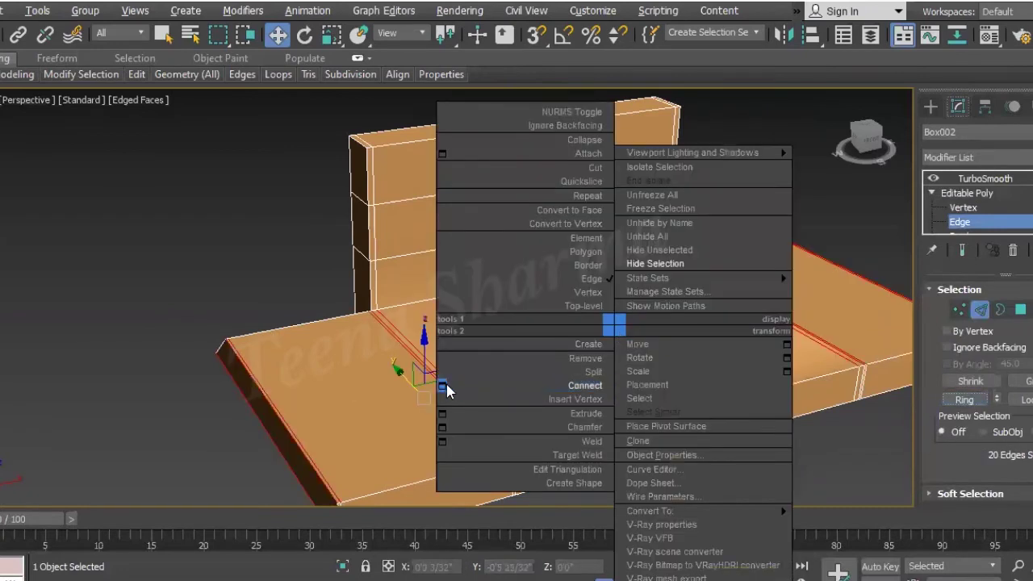
pyautogui.click(443, 384)
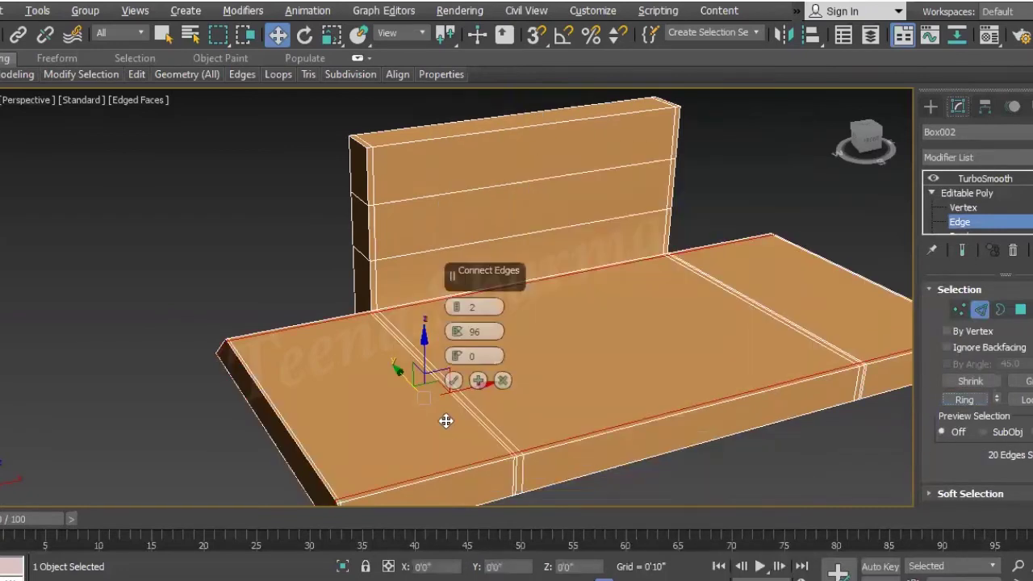
pyautogui.click(453, 381)
pyautogui.click(357, 140)
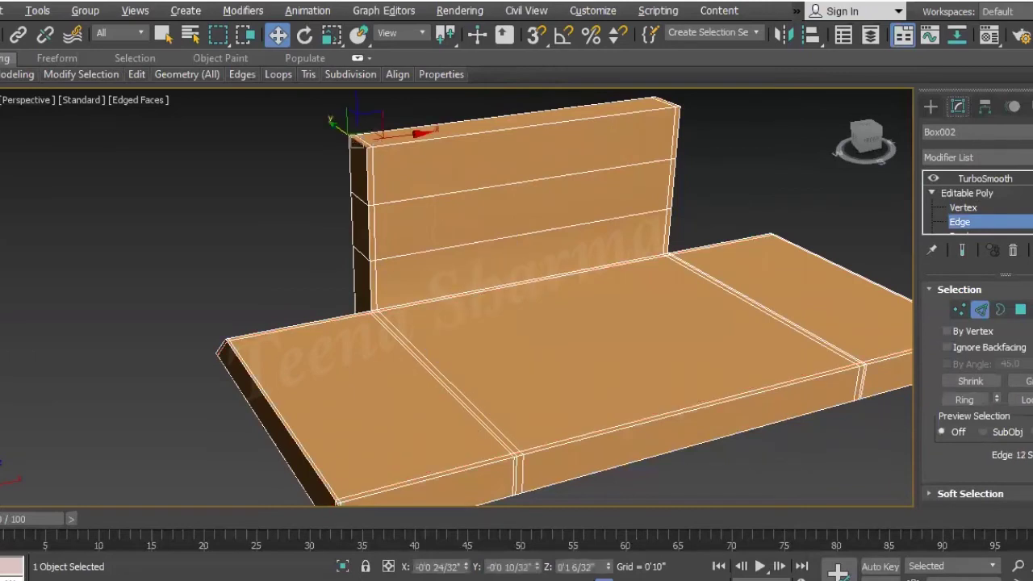
pyautogui.click(964, 400)
pyautogui.rightClick(559, 330)
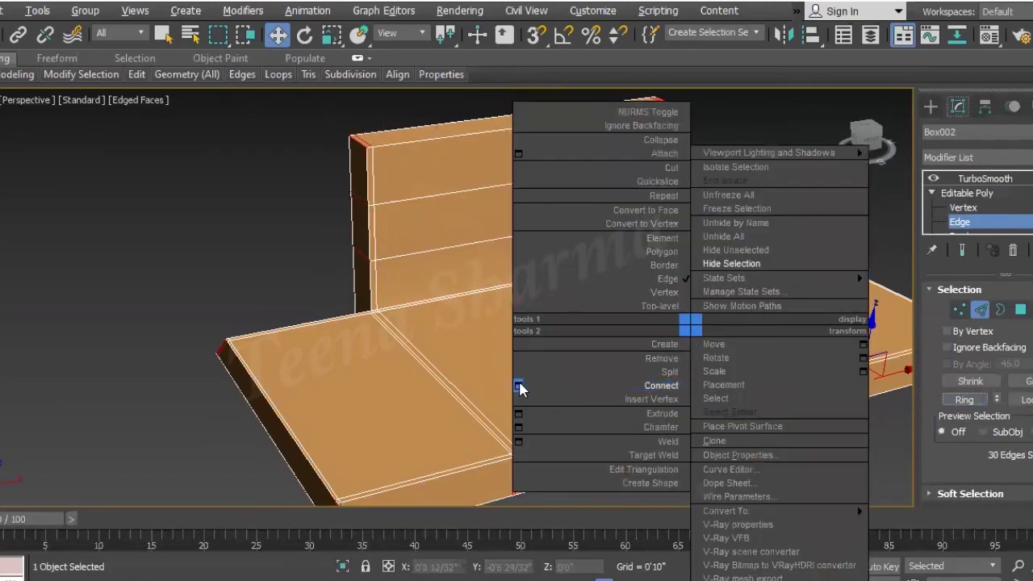
pyautogui.click(522, 388)
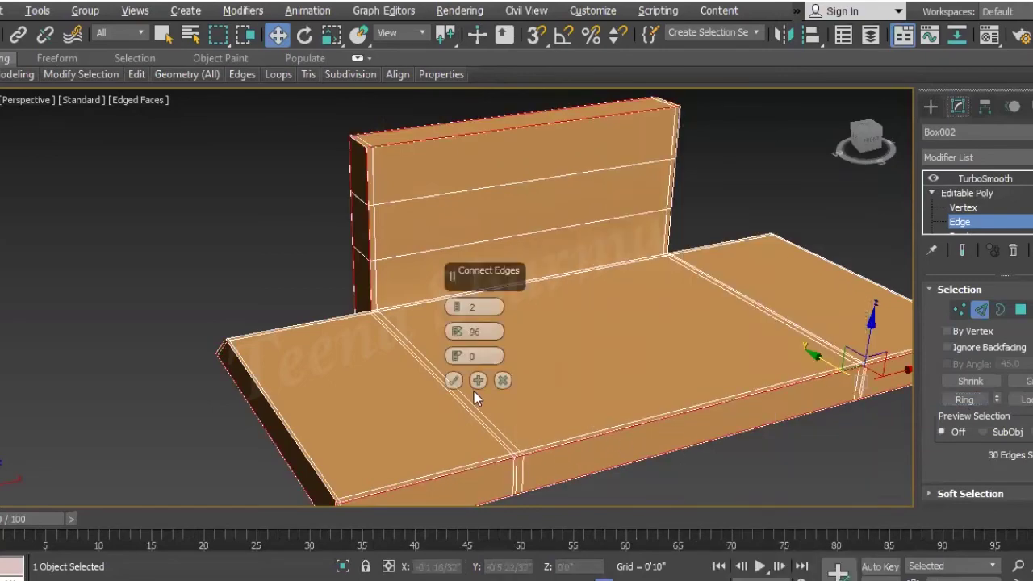
pyautogui.click(453, 381)
# Turn TurboSmooth back on to view the crisper smoothed stand
pyautogui.scroll(3, 445, 323)
pyautogui.scroll(3, 571, 339)
pyautogui.scroll(2, 569, 339)
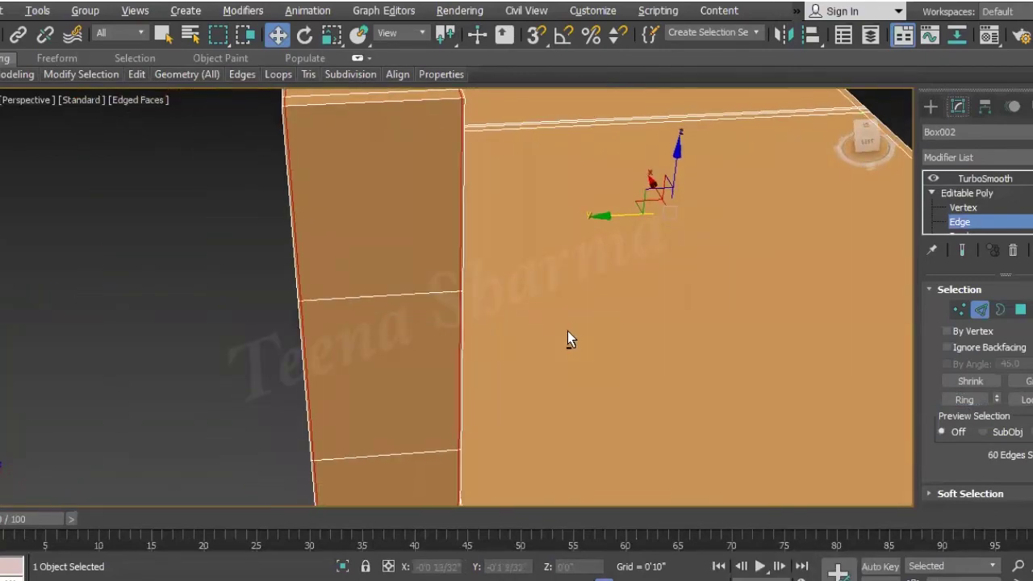
pyautogui.click(1008, 179)
pyautogui.scroll(-5, 730, 285)
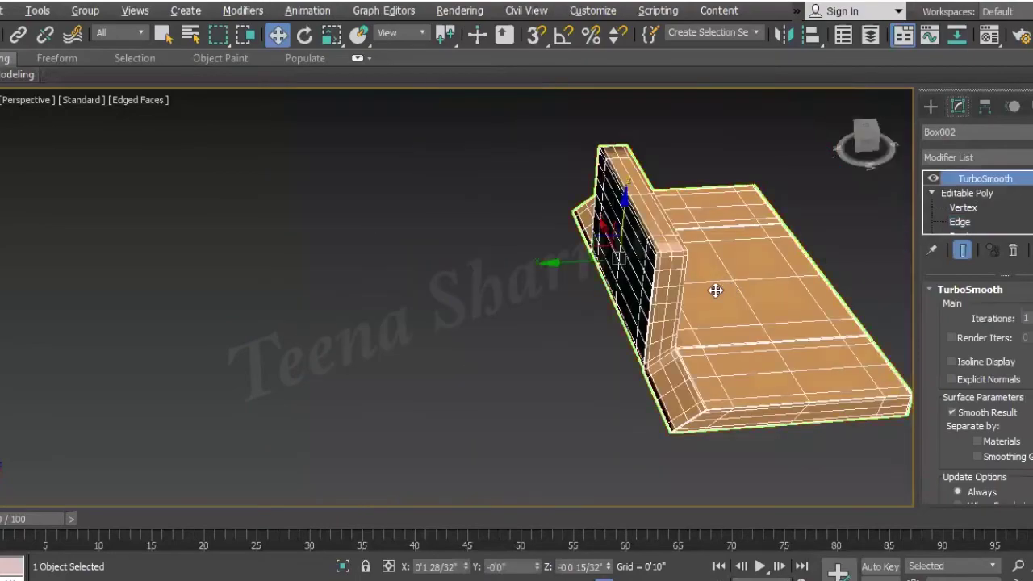
# In the Left view, try moving the joint's outer corner vertex, then undo it
pyautogui.moveTo(717, 288)
pyautogui.keyDown('alt'); pyautogui.mouseDown(button='middle')
pyautogui.moveTo(570, 249)
pyautogui.moveTo(607, 280)
pyautogui.mouseUp(button='middle'); pyautogui.keyUp('alt')
pyautogui.scroll(2, 496, 346)
pyautogui.scroll(4, 540, 311)
pyautogui.moveTo(540, 311)
pyautogui.keyDown('alt'); pyautogui.mouseDown(button='middle')
pyautogui.moveTo(634, 316)
pyautogui.moveTo(614, 346)
pyautogui.moveTo(589, 258)
pyautogui.mouseUp(button='middle'); pyautogui.keyUp('alt')
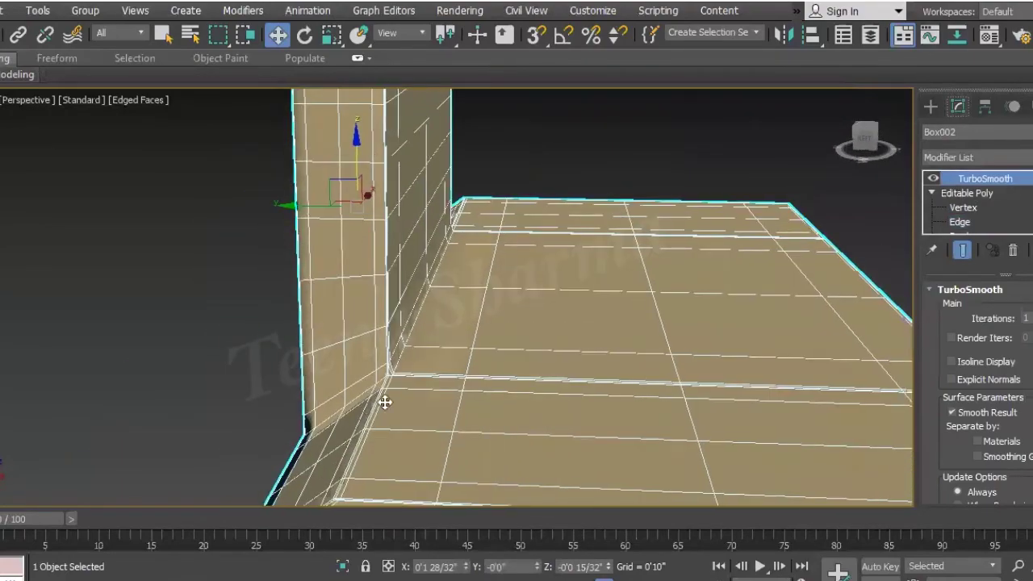
pyautogui.scroll(-3, 382, 362)
pyautogui.scroll(-3, 429, 379)
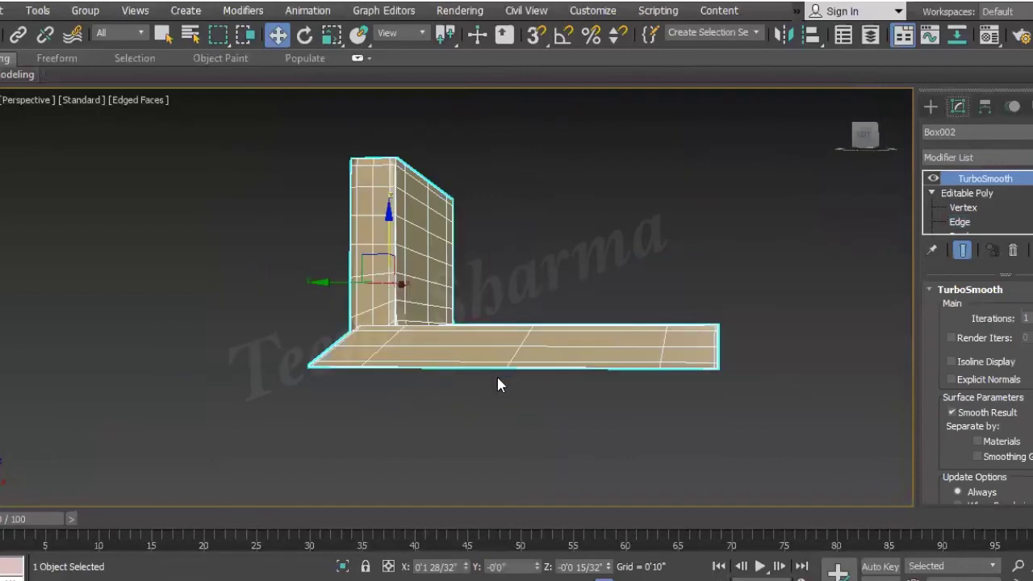
pyautogui.press('l')
pyautogui.scroll(2, 426, 364)
pyautogui.scroll(3, 388, 395)
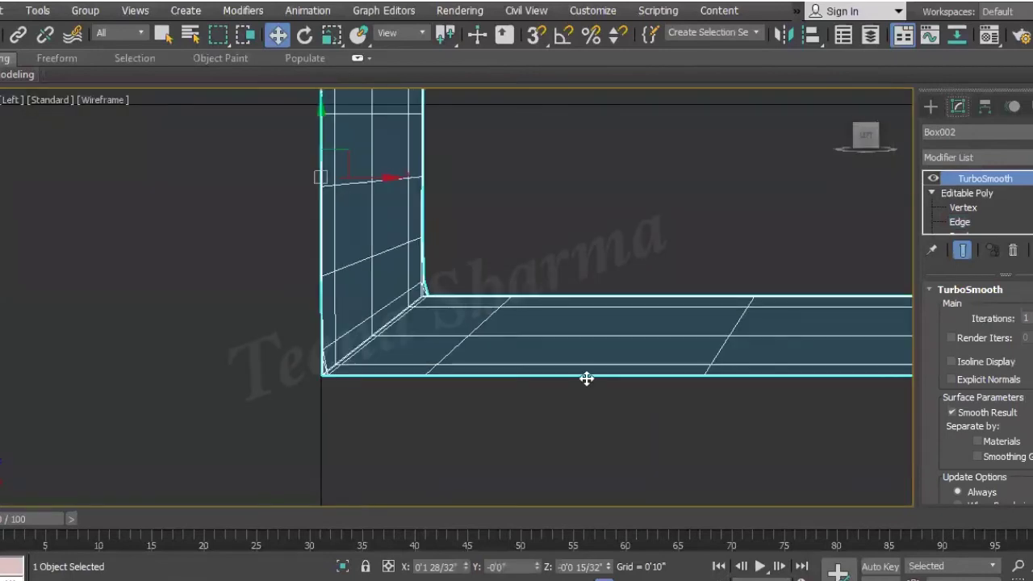
pyautogui.click(957, 208)
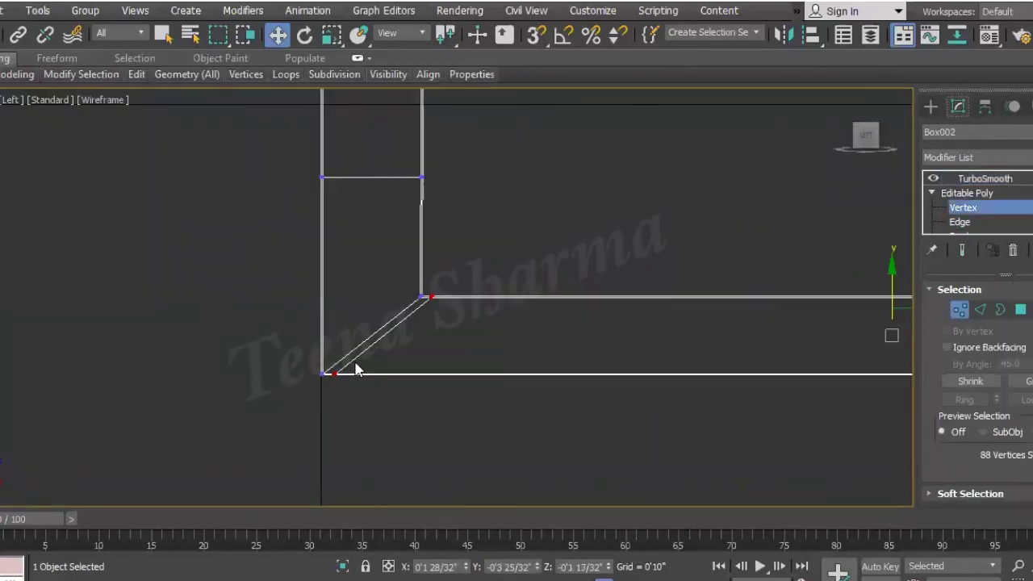
pyautogui.moveTo(368, 417); pyautogui.dragTo(369, 415)
pyautogui.moveTo(396, 378); pyautogui.dragTo(426, 376)
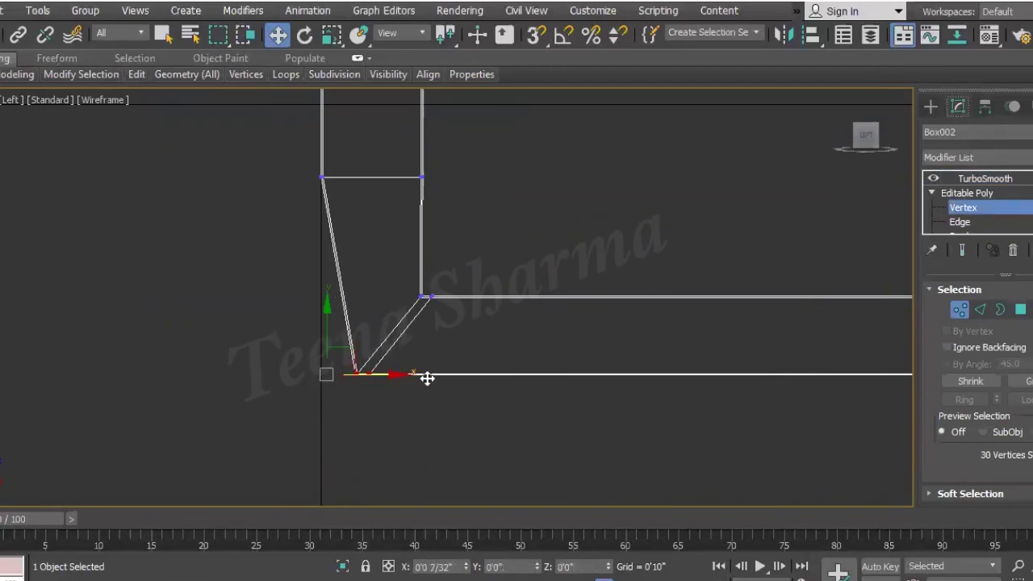
pyautogui.moveTo(360, 322); pyautogui.dragTo(355, 309)
pyautogui.hotkey('ctrl', 'z')
pyautogui.hotkey('ctrl', 'z')
# Shift the upright's inner-face vertices and inner joint corner slightly left, then view in Perspective
pyautogui.scroll(-3, 409, 430)
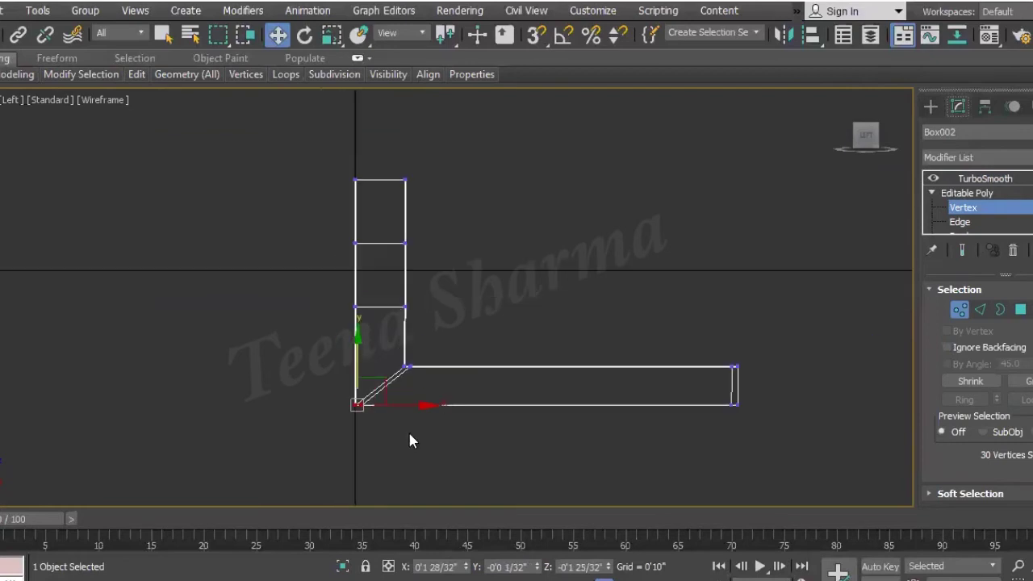
pyautogui.scroll(2, 409, 368)
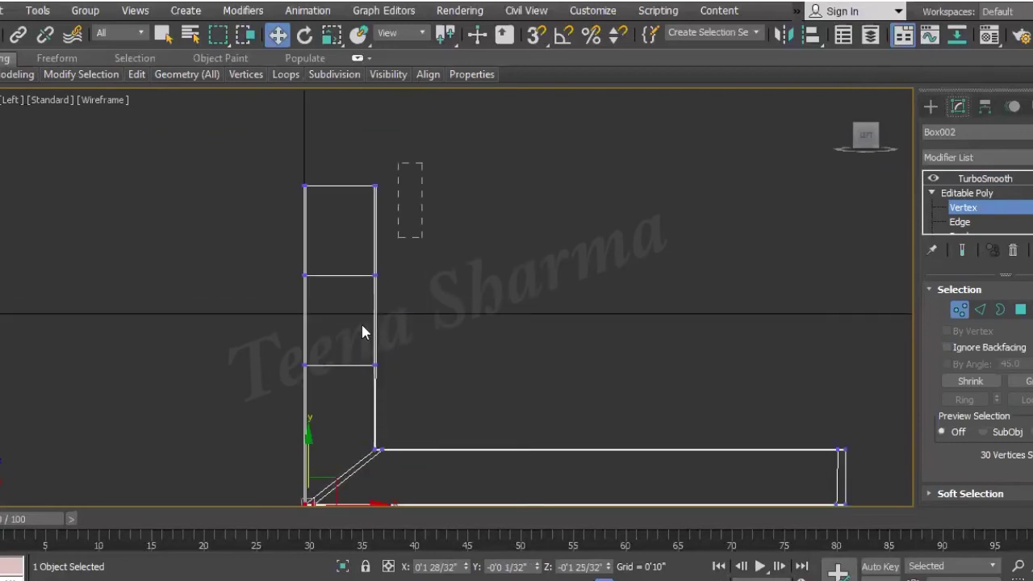
pyautogui.moveTo(328, 392); pyautogui.dragTo(328, 393)
pyautogui.moveTo(417, 266); pyautogui.dragTo(409, 266)
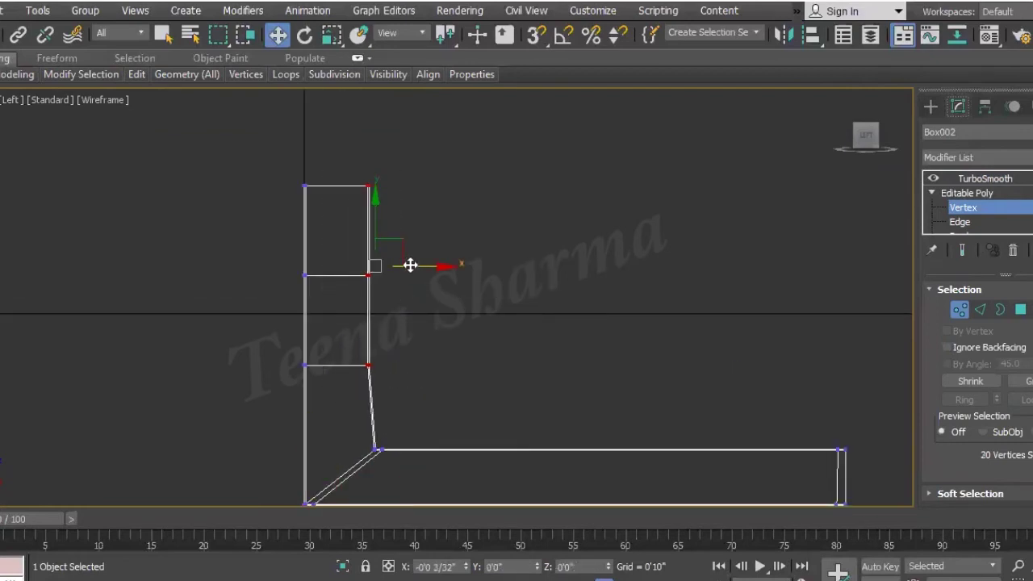
pyautogui.click(376, 449)
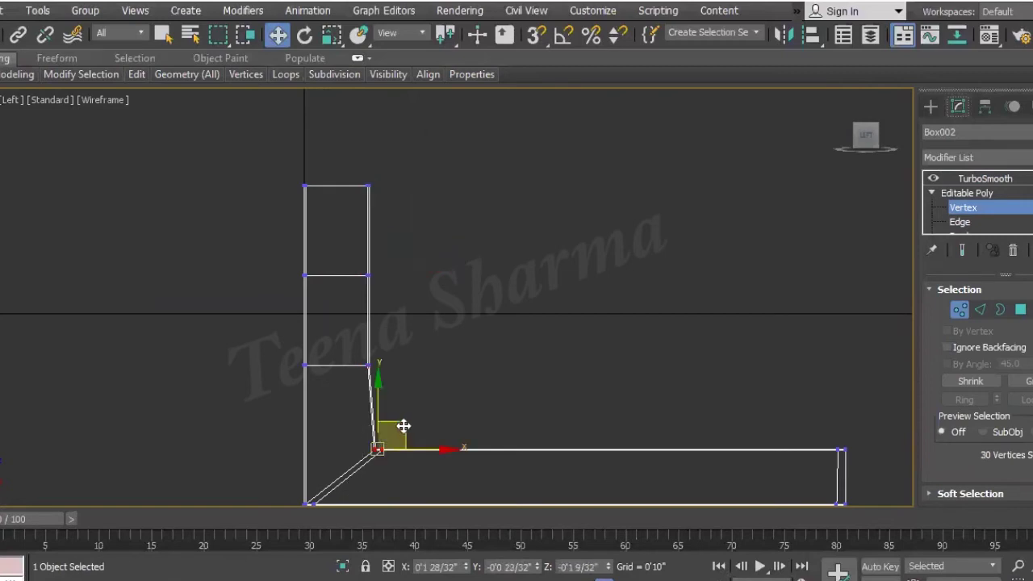
pyautogui.moveTo(401, 426); pyautogui.dragTo(395, 426)
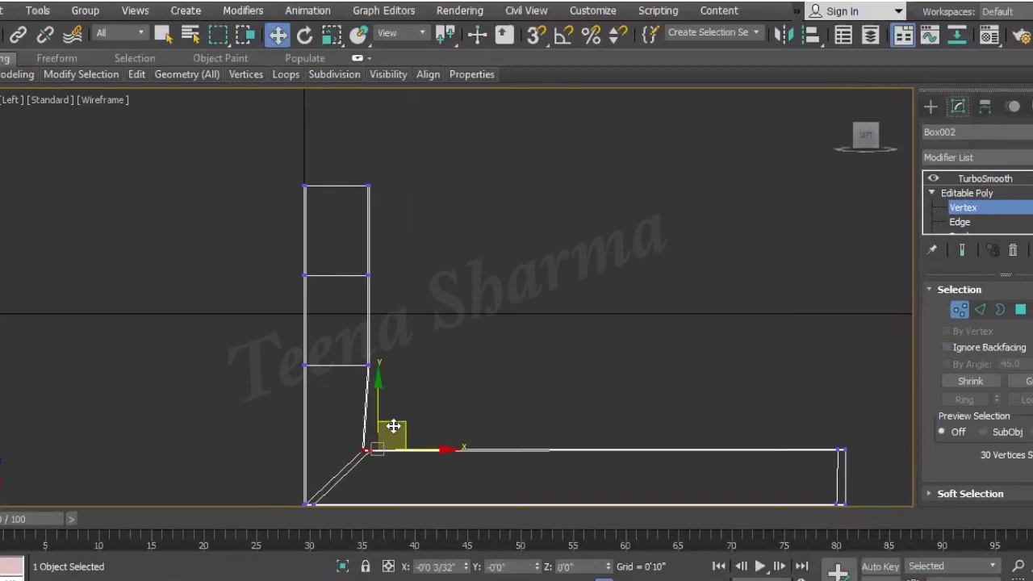
pyautogui.click(462, 411)
pyautogui.press('p')
pyautogui.scroll(-2, 476, 412)
pyautogui.moveTo(481, 402)
pyautogui.keyDown('alt'); pyautogui.mouseDown(button='middle')
pyautogui.moveTo(353, 449)
pyautogui.moveTo(449, 400)
pyautogui.moveTo(815, 336)
pyautogui.mouseUp(button='middle'); pyautogui.keyUp('alt')
pyautogui.scroll(1, 446, 401)
# Connect an edge ring across the base top, sliding the two new edges closer together
pyautogui.press('2')
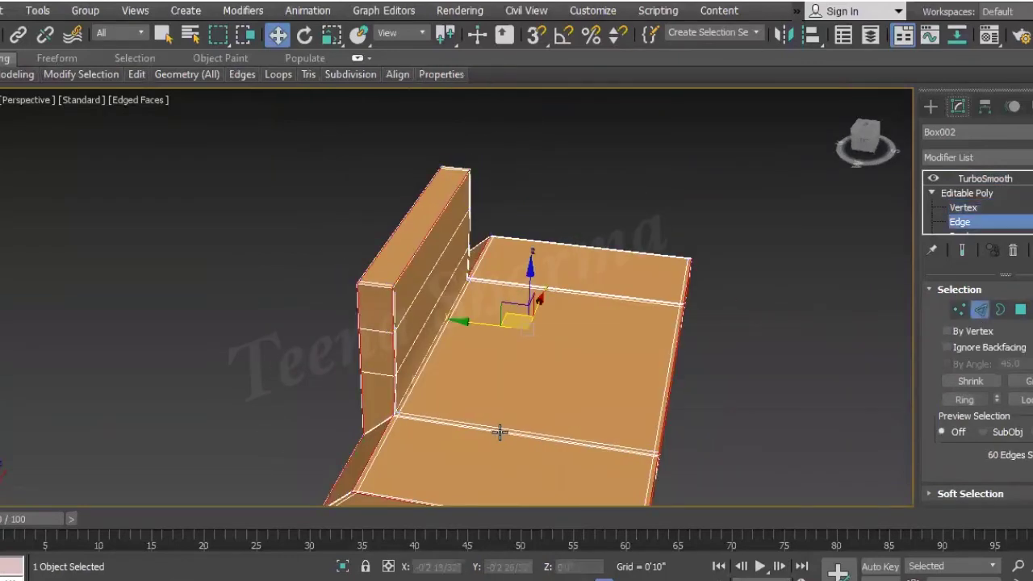
pyautogui.click(500, 431)
pyautogui.click(964, 399)
pyautogui.rightClick(515, 439)
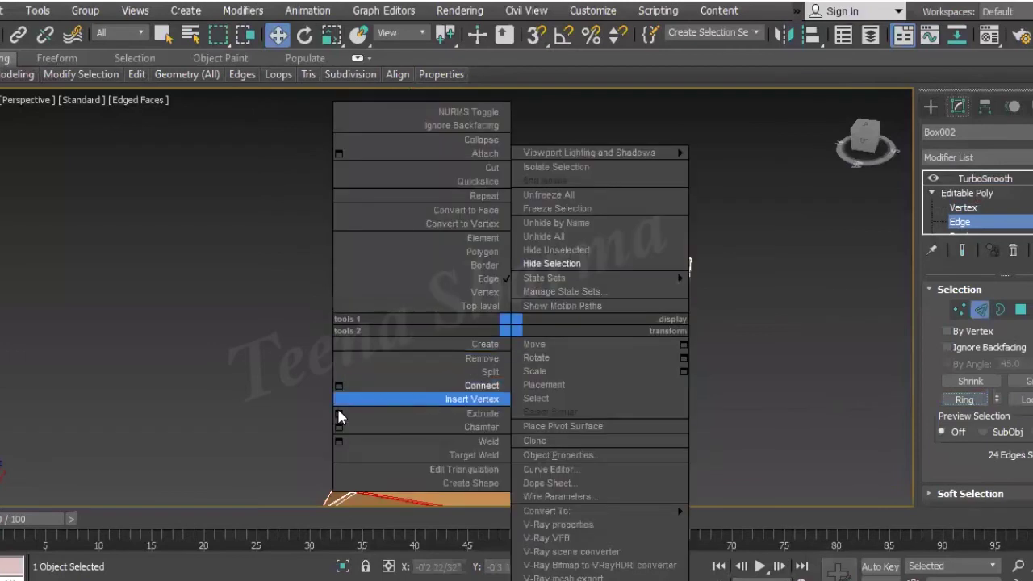
pyautogui.click(340, 494)
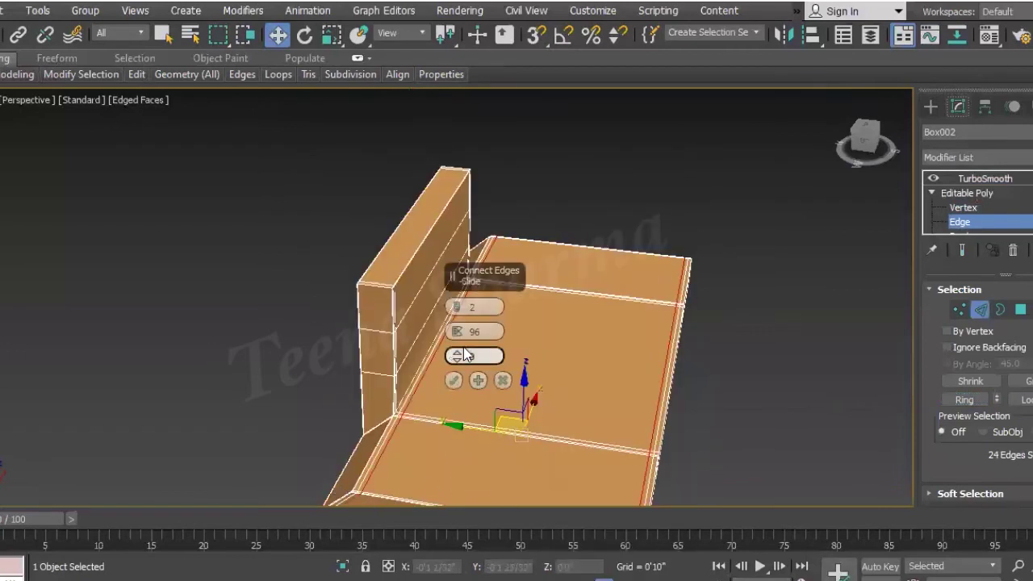
pyautogui.moveTo(474, 332); pyautogui.dragTo(401, 12)
pyautogui.moveTo(454, 360); pyautogui.dragTo(418, 190)
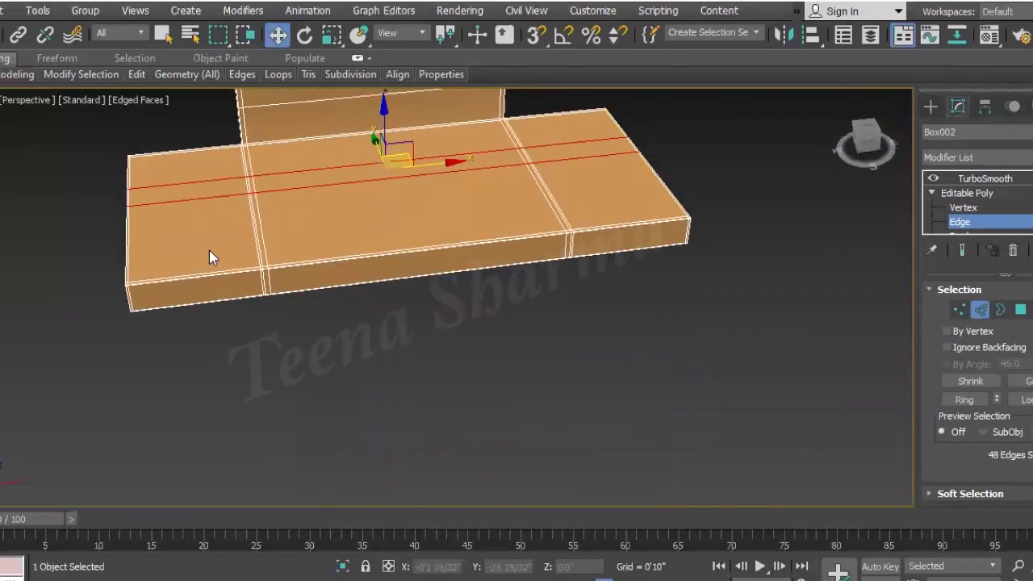
# Add a single connecting edge with slide 0 and pinch 0 across the base's left section
pyautogui.click(204, 273)
pyautogui.click(965, 400)
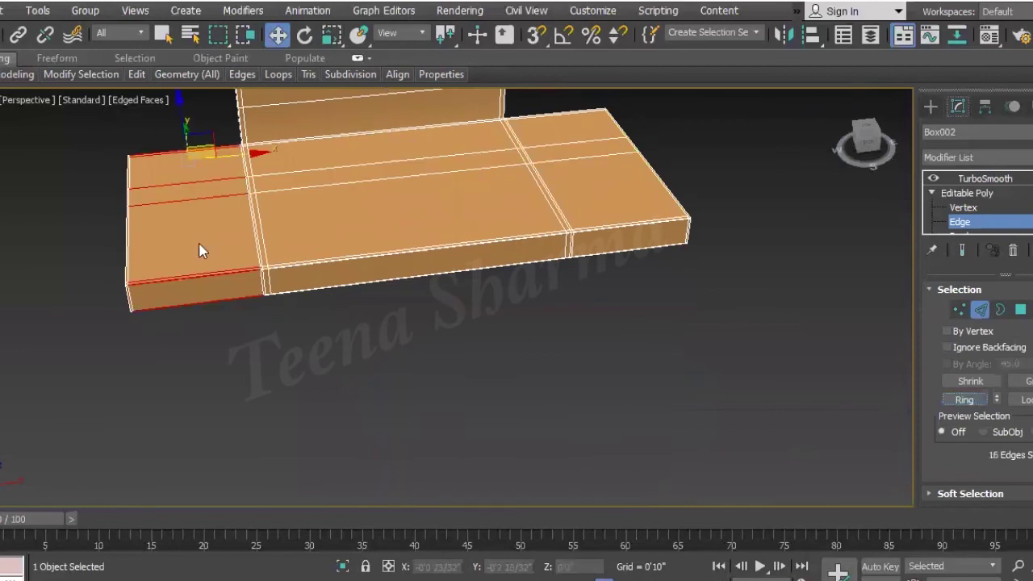
pyautogui.rightClick(226, 255)
pyautogui.click(23, 305)
pyautogui.hotkey('ctrl', 'shift', 'e')
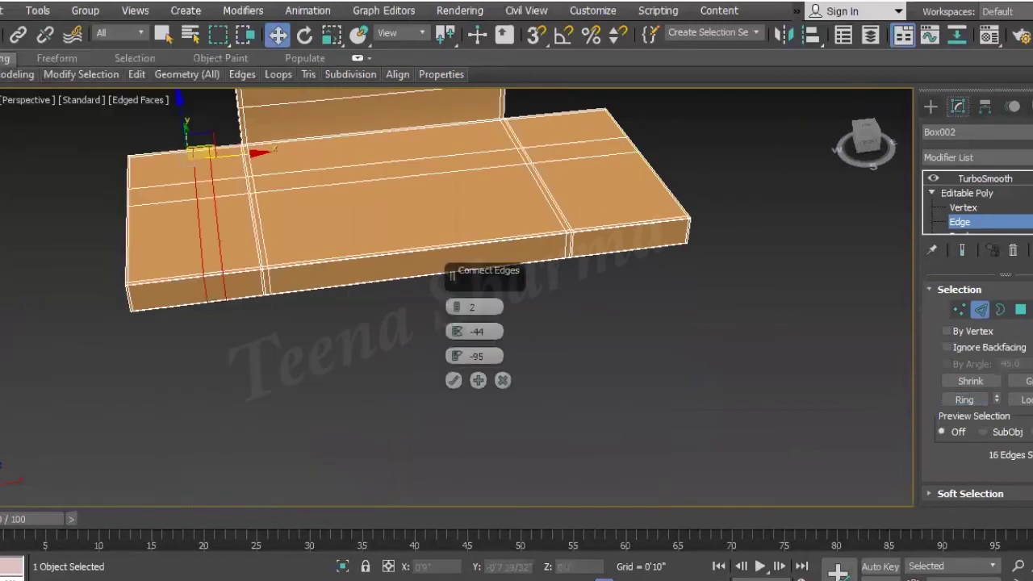
pyautogui.click(457, 312)
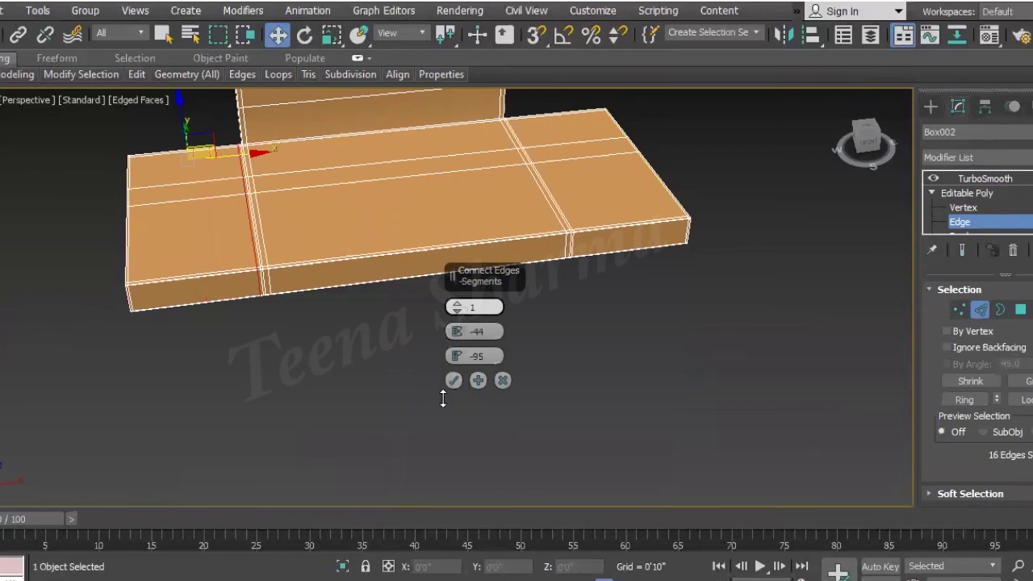
pyautogui.doubleClick(478, 356)
pyautogui.write('0')
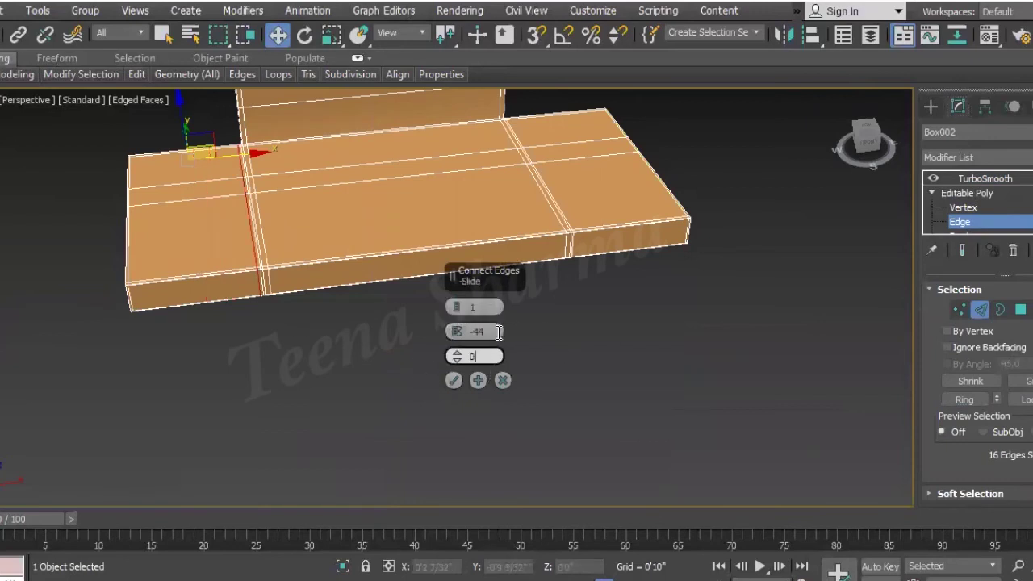
pyautogui.doubleClick(498, 332)
pyautogui.write('0')
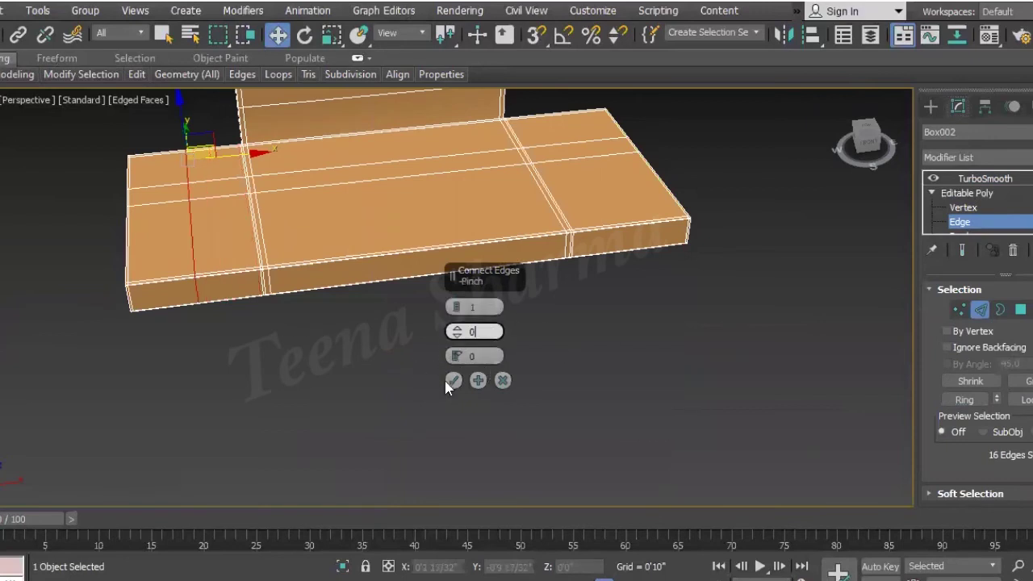
pyautogui.click(454, 380)
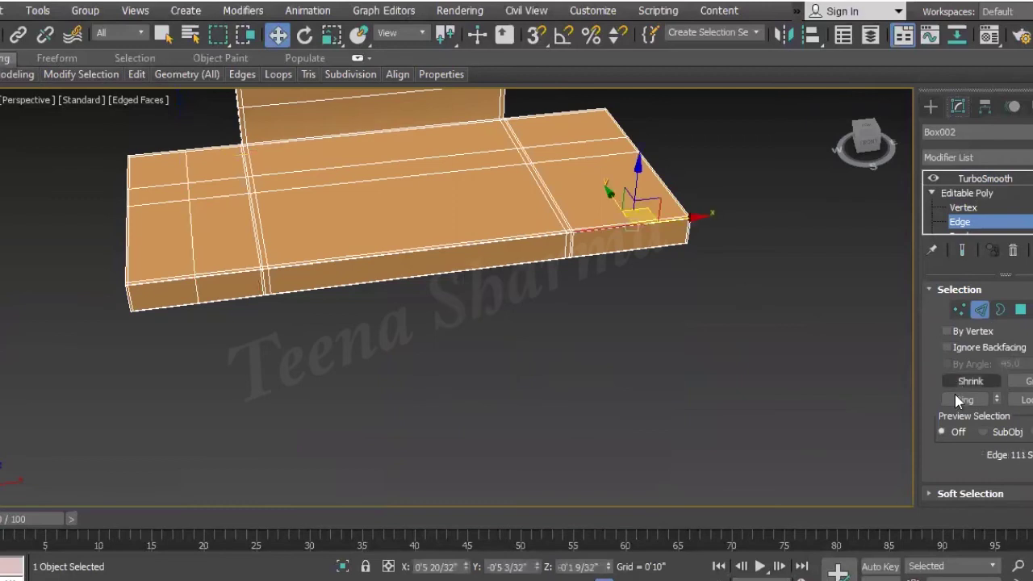
# Add one connecting edge on the right section and 2 edges on another ring
pyautogui.click(964, 399)
pyautogui.rightClick(688, 237)
pyautogui.click(510, 298)
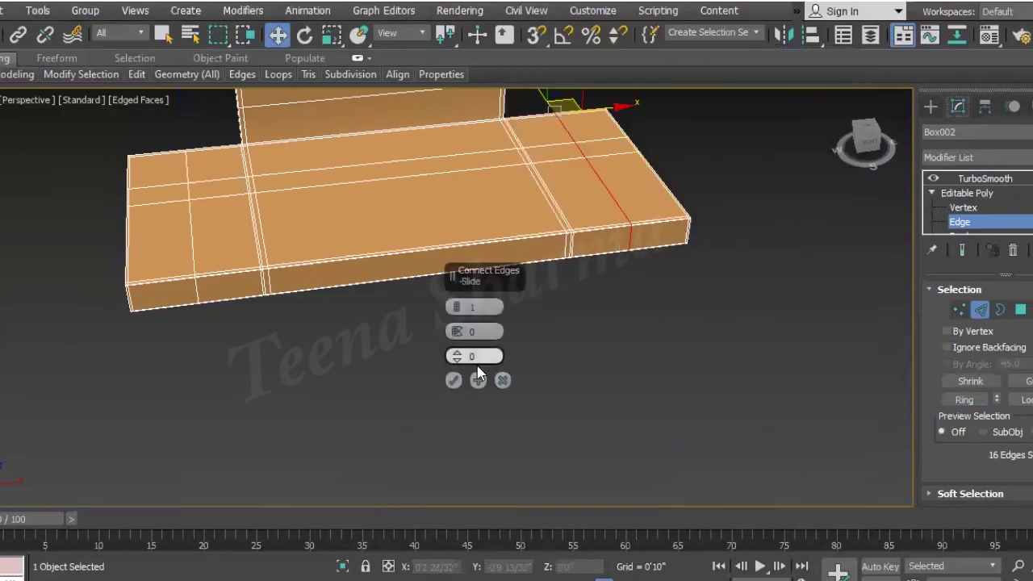
pyautogui.click(964, 400)
pyautogui.rightClick(459, 262)
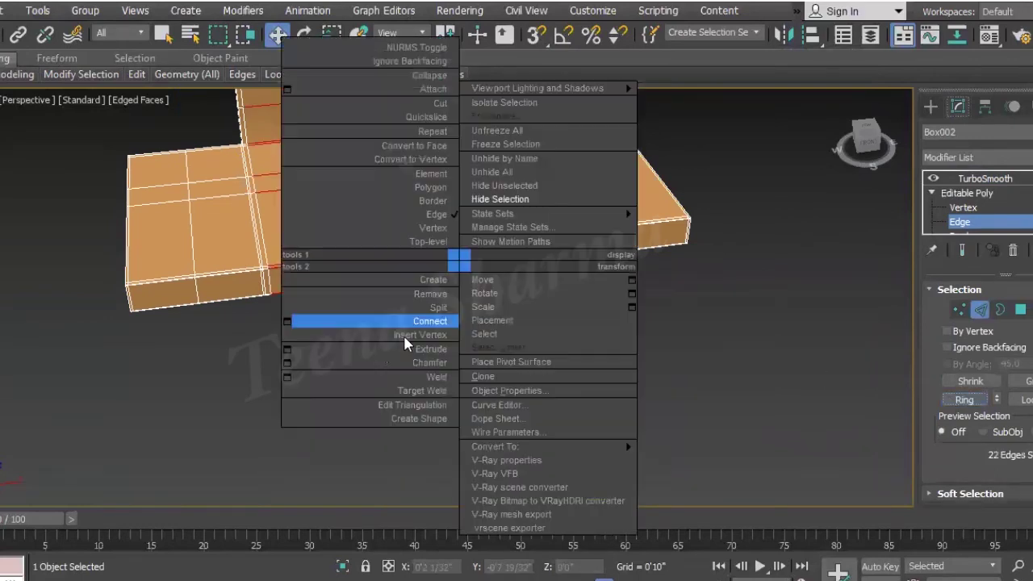
pyautogui.click(286, 321)
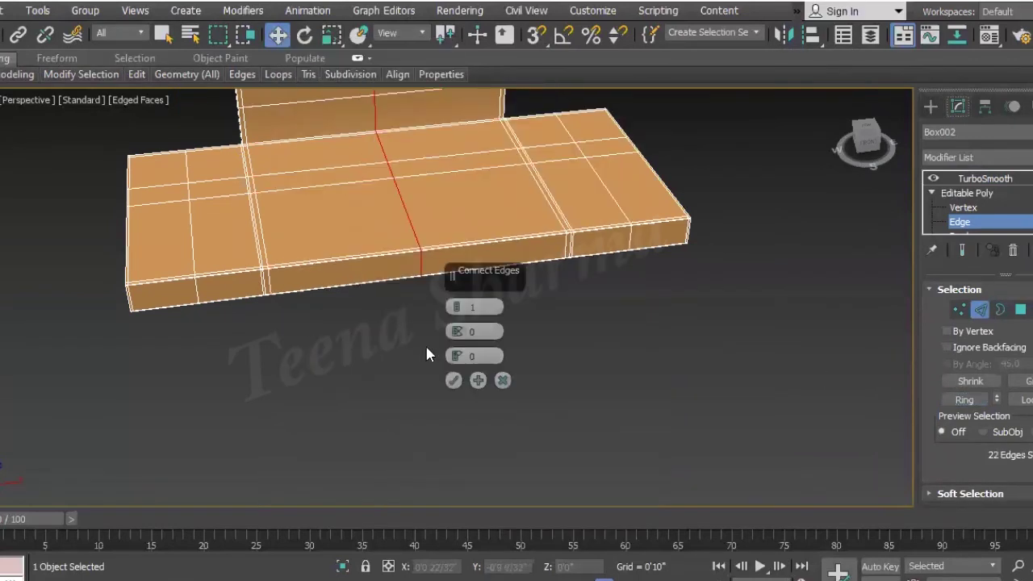
pyautogui.write('2')
pyautogui.click(453, 382)
pyautogui.scroll(4, 318, 272)
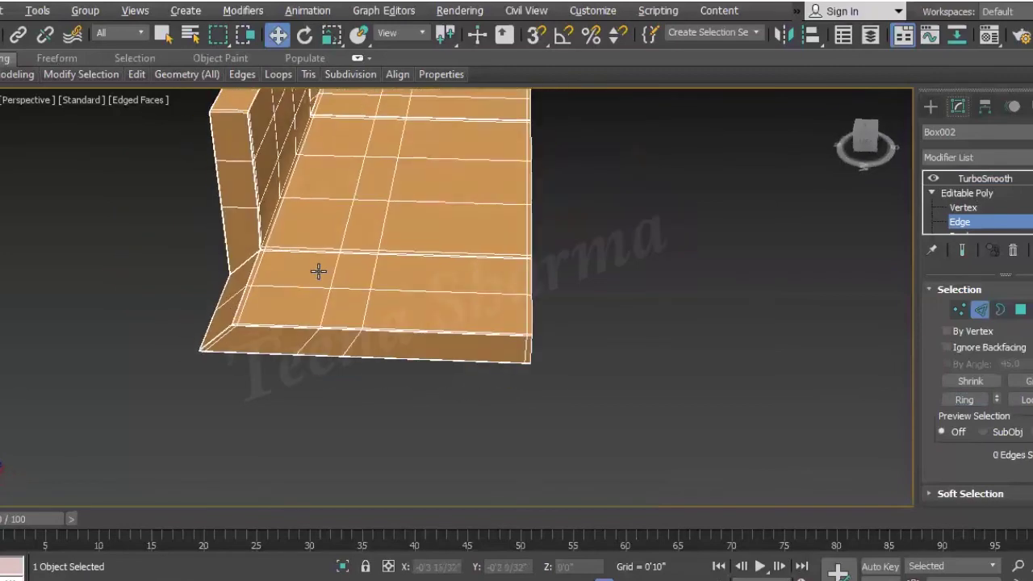
# In Polygon mode, select the first polygons of the strip across the base top
pyautogui.scroll(3, 347, 274)
pyautogui.click(1020, 310)
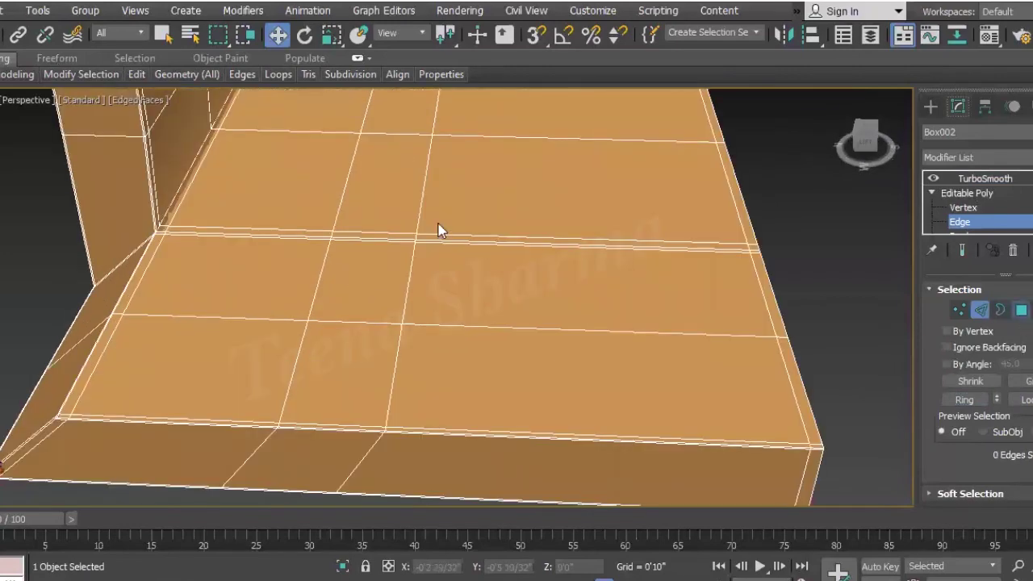
pyautogui.click(356, 274)
pyautogui.moveTo(413, 268)
pyautogui.keyDown('alt'); pyautogui.mouseDown(button='middle')
pyautogui.moveTo(330, 293)
pyautogui.moveTo(507, 221)
pyautogui.mouseUp(button='middle'); pyautogui.keyUp('alt')
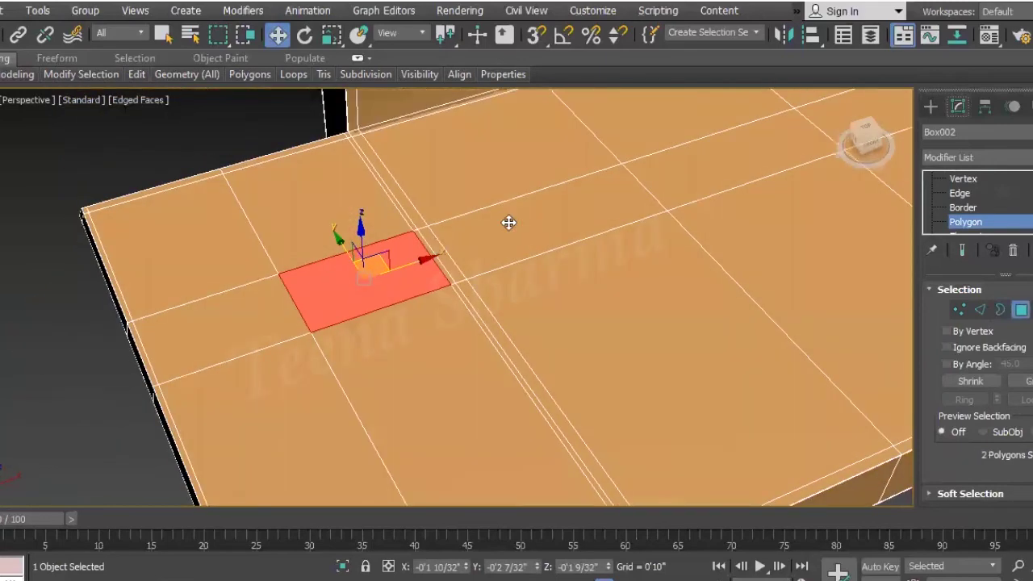
pyautogui.keyDown('ctrl'); pyautogui.click(507, 221); pyautogui.keyUp('ctrl')
pyautogui.keyDown('ctrl'); pyautogui.click(691, 166); pyautogui.keyUp('ctrl')
pyautogui.moveTo(663, 277); pyautogui.dragTo(654, 255, button='middle')
pyautogui.keyDown('ctrl'); pyautogui.click(654, 255); pyautogui.keyUp('ctrl')
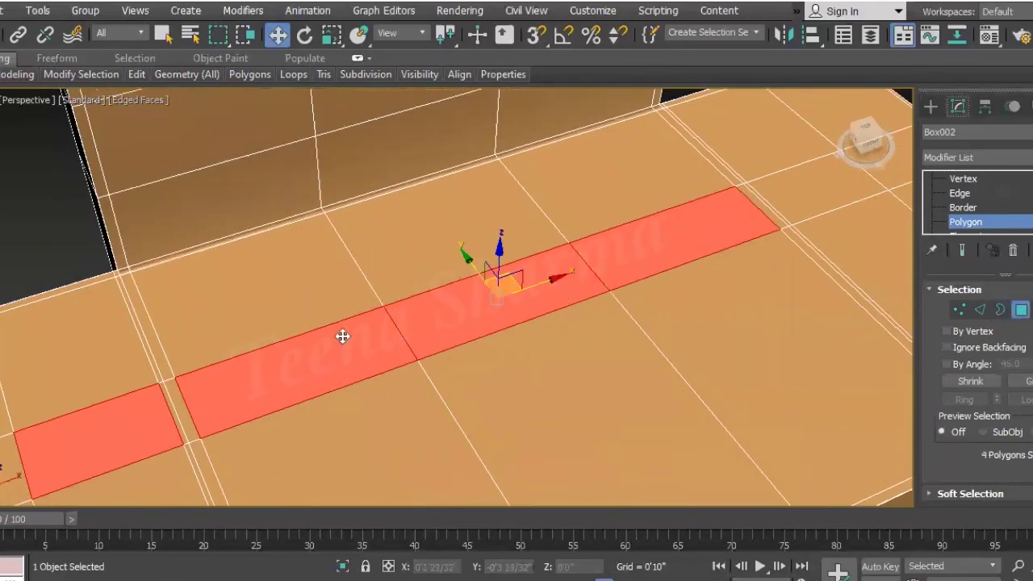
# Add the remaining thin strip polygons through to the base's far right end
pyautogui.keyDown('ctrl'); pyautogui.click(179, 408); pyautogui.keyUp('ctrl')
pyautogui.keyDown('ctrl'); pyautogui.click(786, 205); pyautogui.keyUp('ctrl')
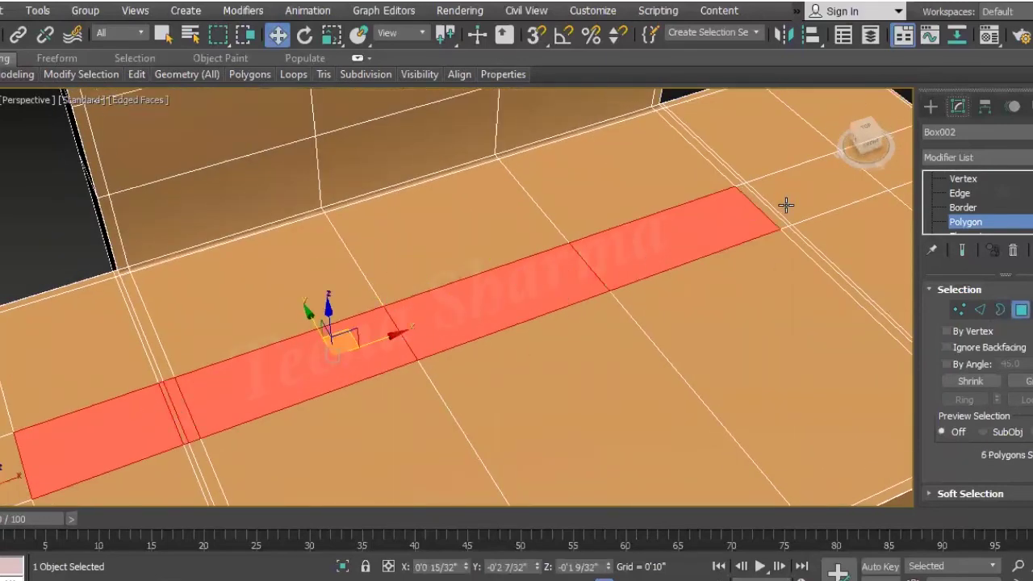
pyautogui.keyDown('ctrl'); pyautogui.click(771, 211); pyautogui.keyUp('ctrl')
pyautogui.keyDown('ctrl'); pyautogui.click(774, 207); pyautogui.keyUp('ctrl')
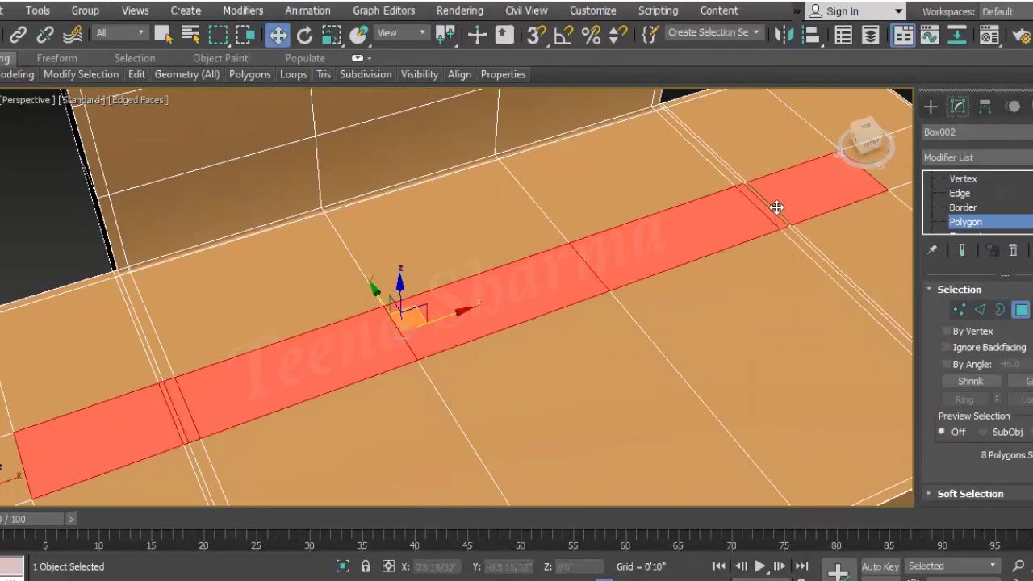
pyautogui.keyDown('alt'); pyautogui.moveTo(775, 208); pyautogui.dragTo(802, 293, button='middle'); pyautogui.keyUp('alt')
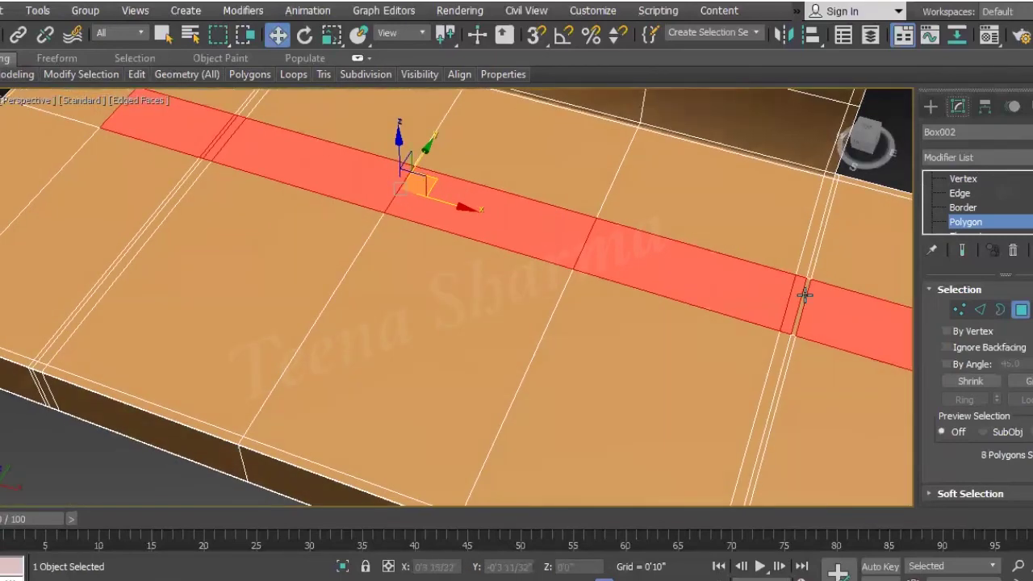
pyautogui.keyDown('ctrl'); pyautogui.click(800, 294); pyautogui.keyUp('ctrl')
pyautogui.keyDown('ctrl'); pyautogui.click(835, 310); pyautogui.keyUp('ctrl')
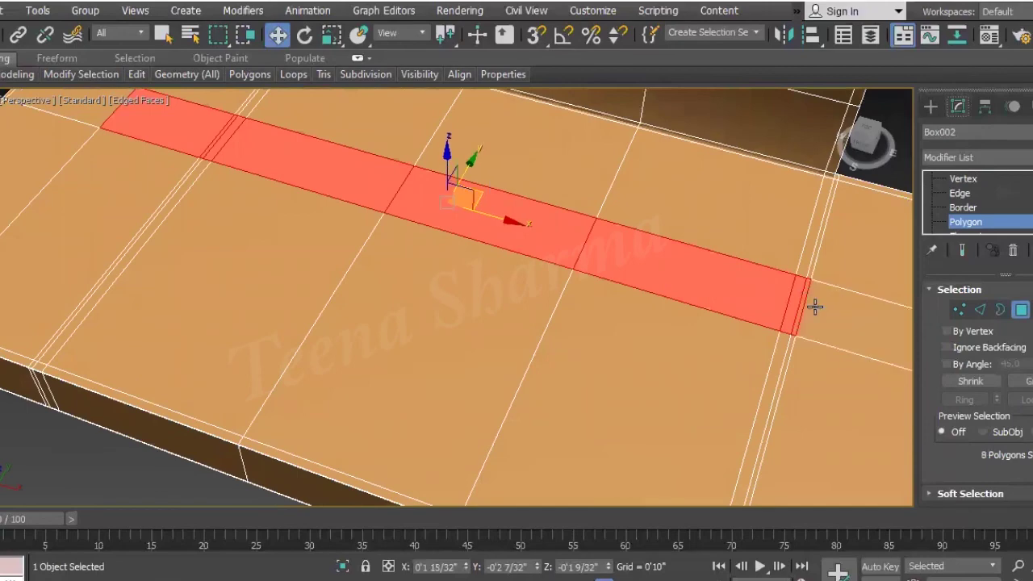
pyautogui.scroll(-5, 644, 277)
pyautogui.keyDown('ctrl'); pyautogui.click(741, 292); pyautogui.keyUp('ctrl')
pyautogui.rightClick(661, 297)
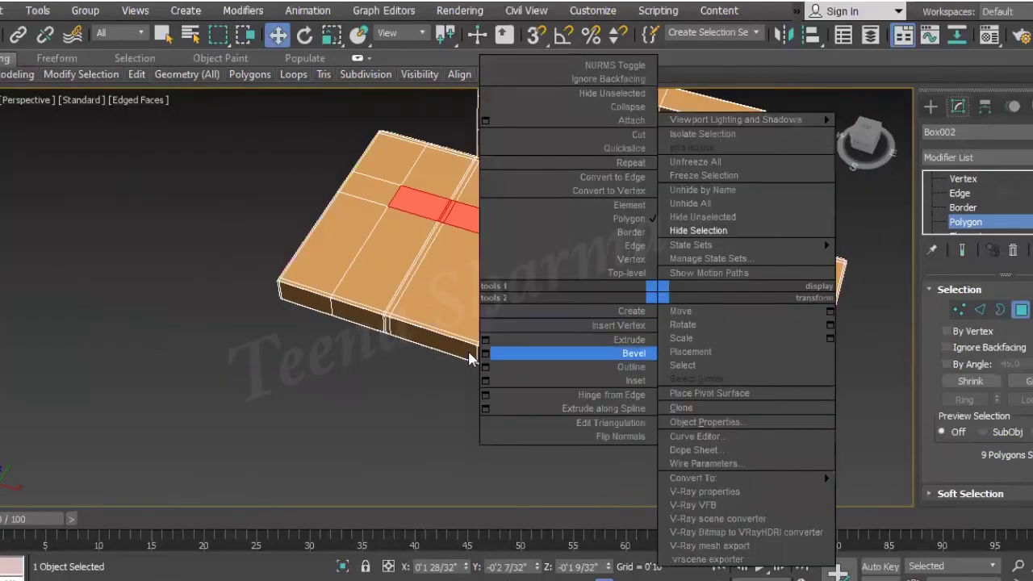
# Extrude the strip with a negative height to sink the groove into the base, then deselect
pyautogui.click(489, 342)
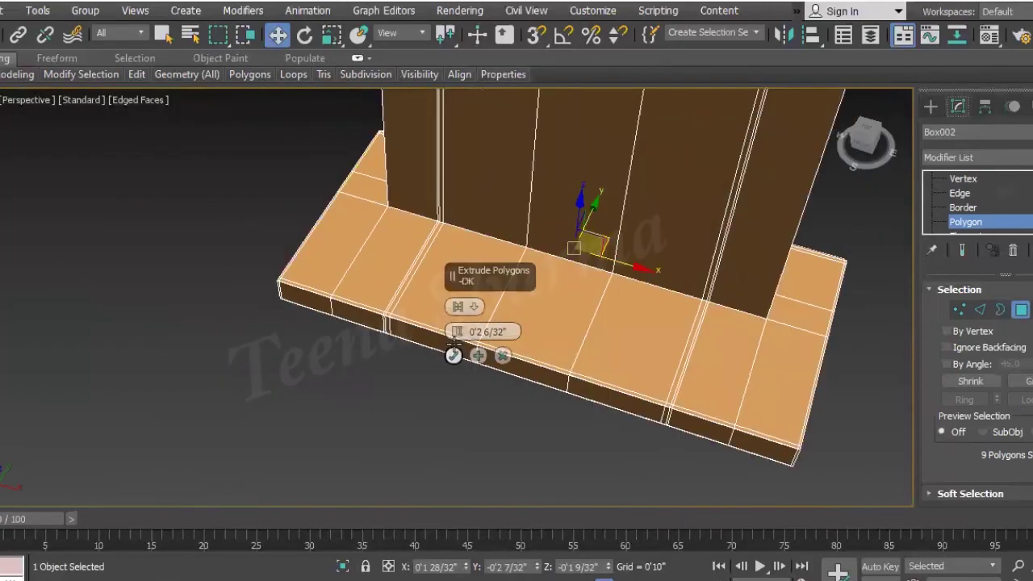
pyautogui.moveTo(468, 371); pyautogui.dragTo(482, 347)
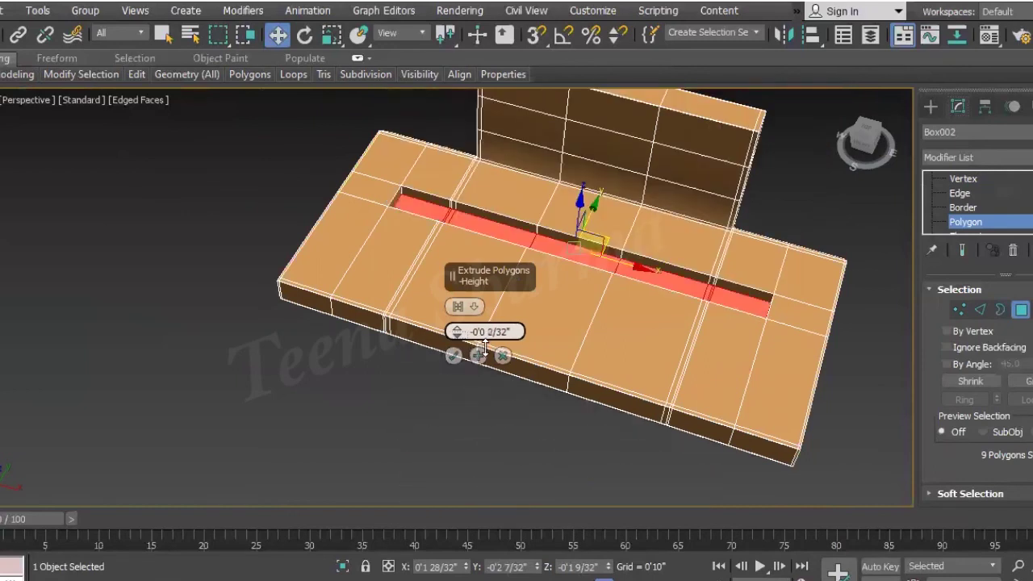
pyautogui.moveTo(482, 345); pyautogui.dragTo(482, 352)
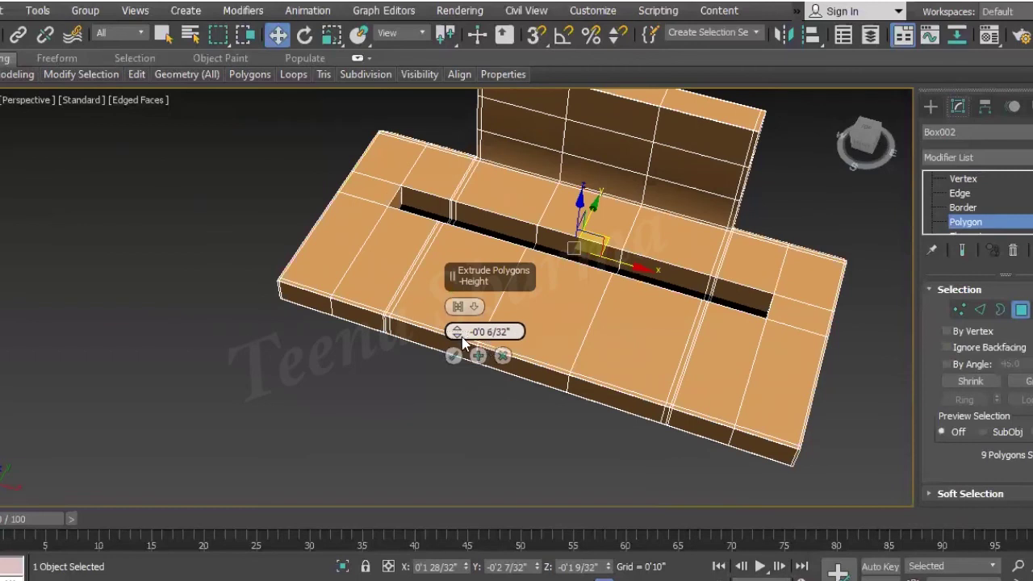
pyautogui.moveTo(457, 331); pyautogui.dragTo(462, 328)
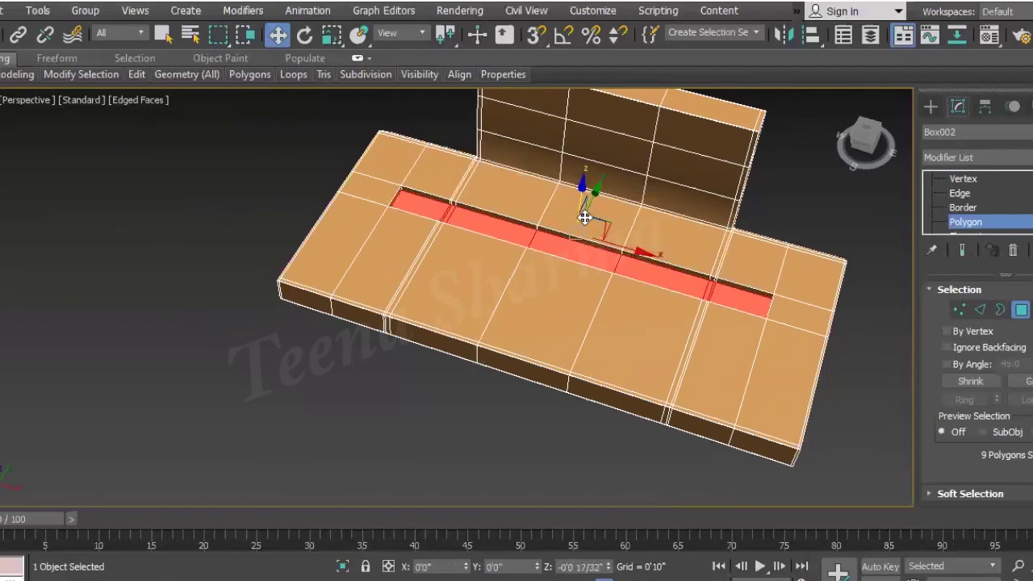
pyautogui.click(618, 496)
pyautogui.moveTo(618, 496)
pyautogui.keyDown('alt'); pyautogui.mouseDown(button='middle')
pyautogui.moveTo(493, 373)
pyautogui.moveTo(509, 426)
pyautogui.moveTo(517, 419)
pyautogui.mouseUp(button='middle'); pyautogui.keyUp('alt')
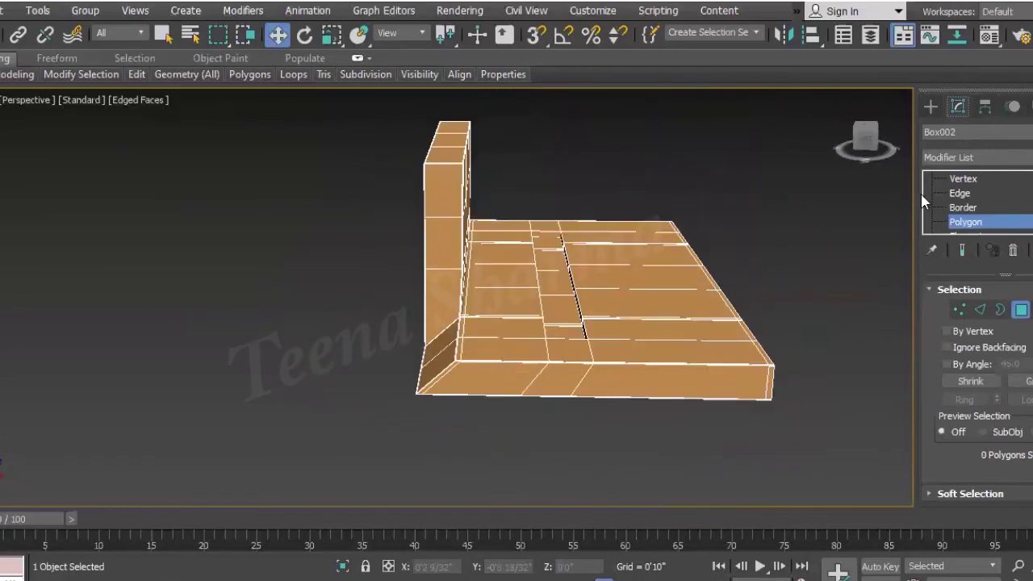
# Show the TurboSmooth result and orbit to inspect the smoothed stand and its grooved base
pyautogui.scroll(2, 964, 190)
pyautogui.click(968, 178)
pyautogui.click(932, 194)
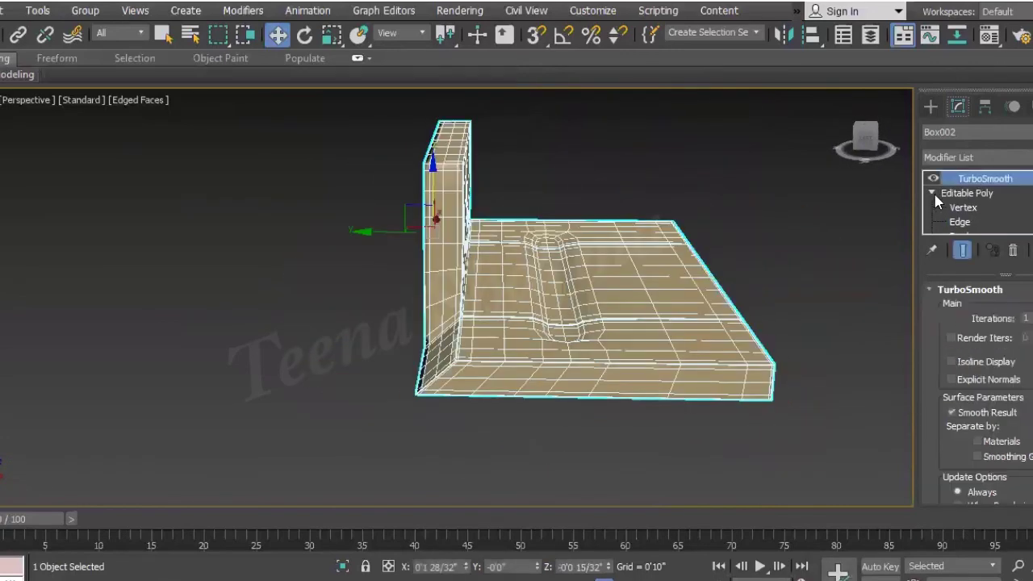
pyautogui.click(831, 310)
pyautogui.moveTo(788, 330)
pyautogui.keyDown('alt'); pyautogui.mouseDown(button='middle')
pyautogui.moveTo(678, 355)
pyautogui.moveTo(403, 312)
pyautogui.moveTo(538, 327)
pyautogui.mouseUp(button='middle'); pyautogui.keyUp('alt')
pyautogui.press('F3')
pyautogui.press('F3')
pyautogui.press('F4')
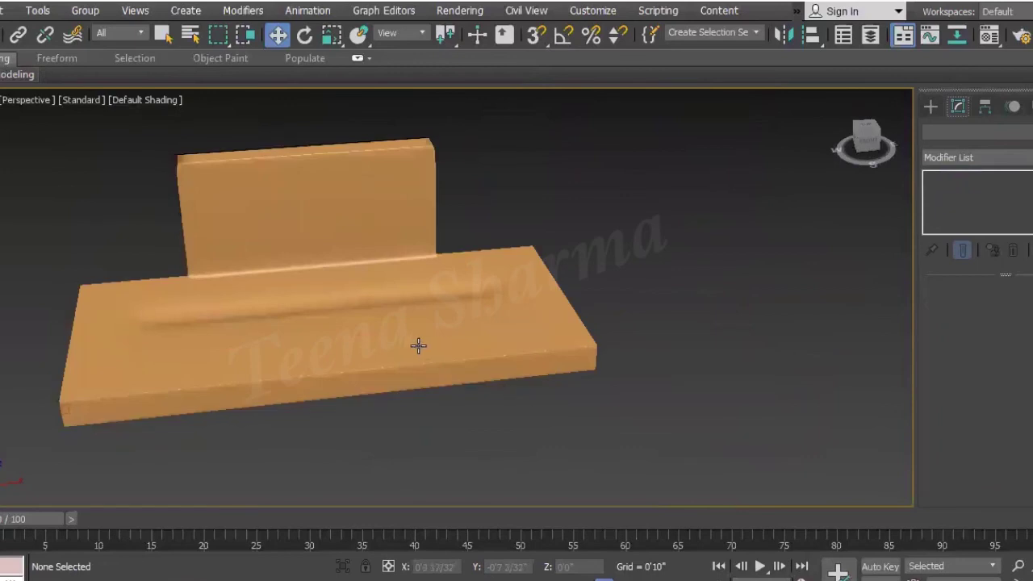
# Reselect the stand and return to Editable Poly vertex editing
pyautogui.click(414, 345)
pyautogui.click(933, 194)
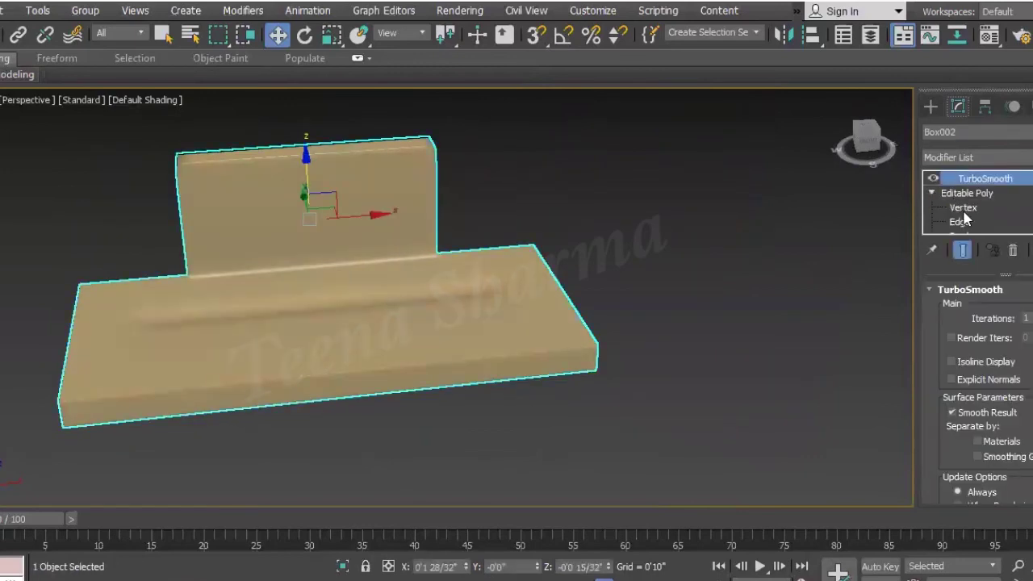
pyautogui.click(963, 209)
# In the left view, select the groove's vertices and shift the groove along the base in X
pyautogui.press('l')
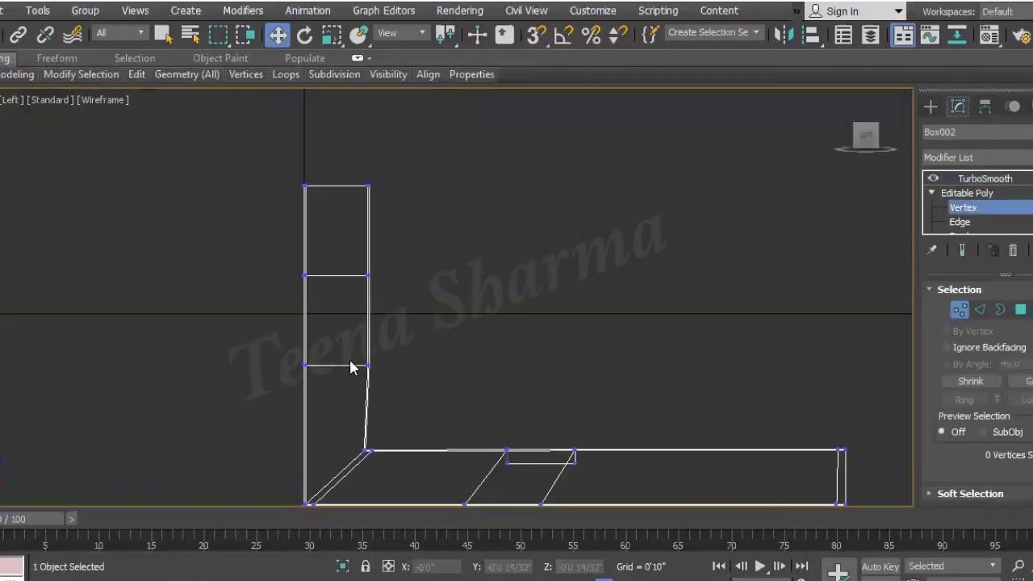
pyautogui.moveTo(563, 522); pyautogui.dragTo(433, 406)
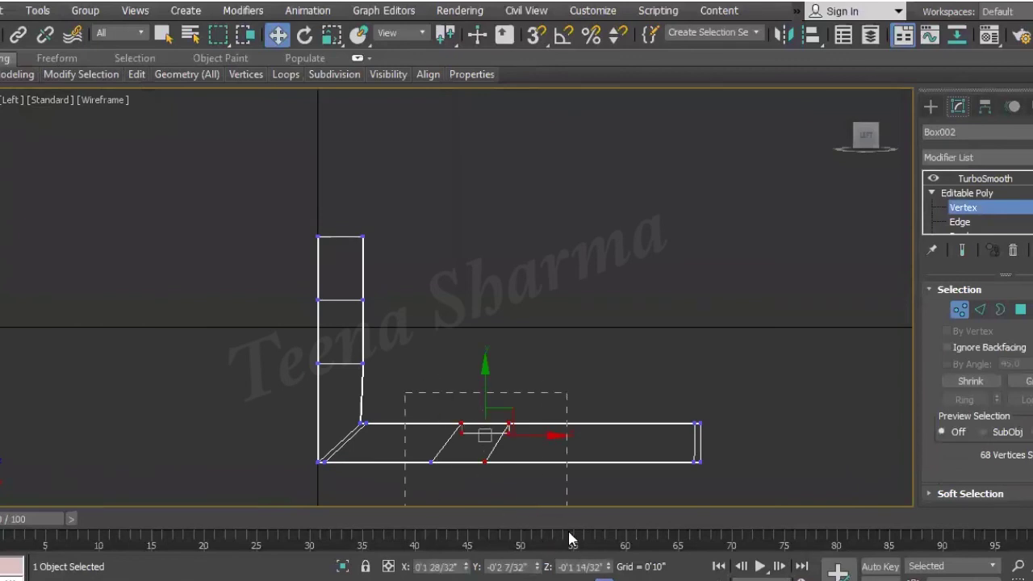
pyautogui.moveTo(508, 437); pyautogui.dragTo(616, 439)
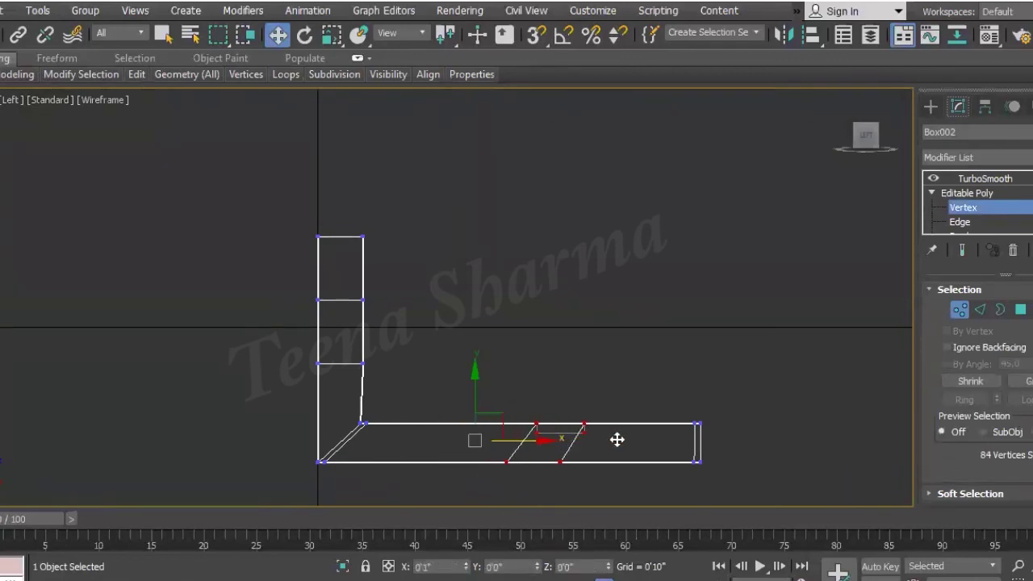
pyautogui.scroll(3, 565, 438)
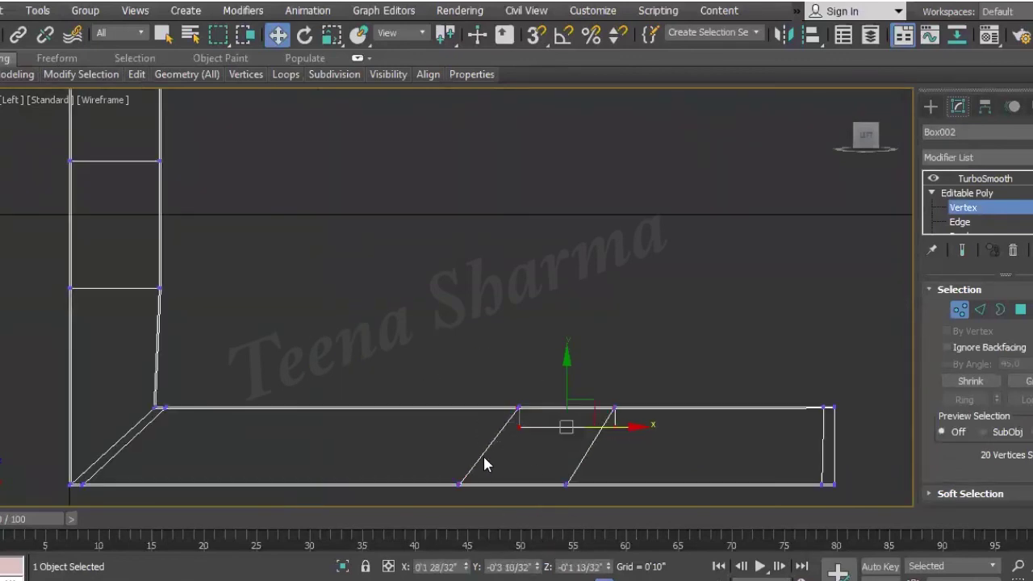
# Move the groove's bottom vertices to make its slanted walls vertical, then show the TurboSmooth result
pyautogui.moveTo(674, 525); pyautogui.dragTo(675, 526)
pyautogui.press('r')
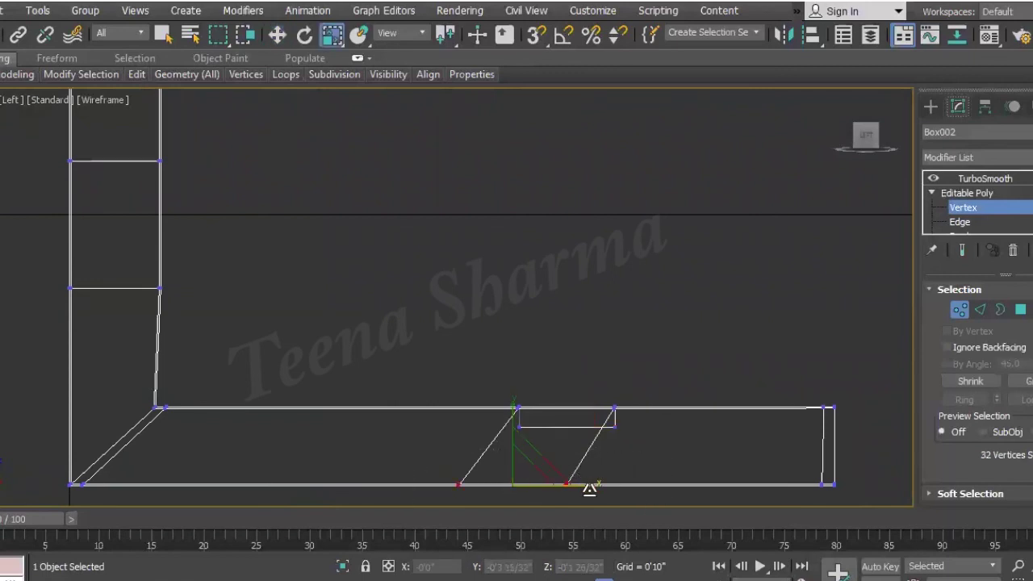
pyautogui.press('w')
pyautogui.moveTo(595, 486); pyautogui.dragTo(629, 486)
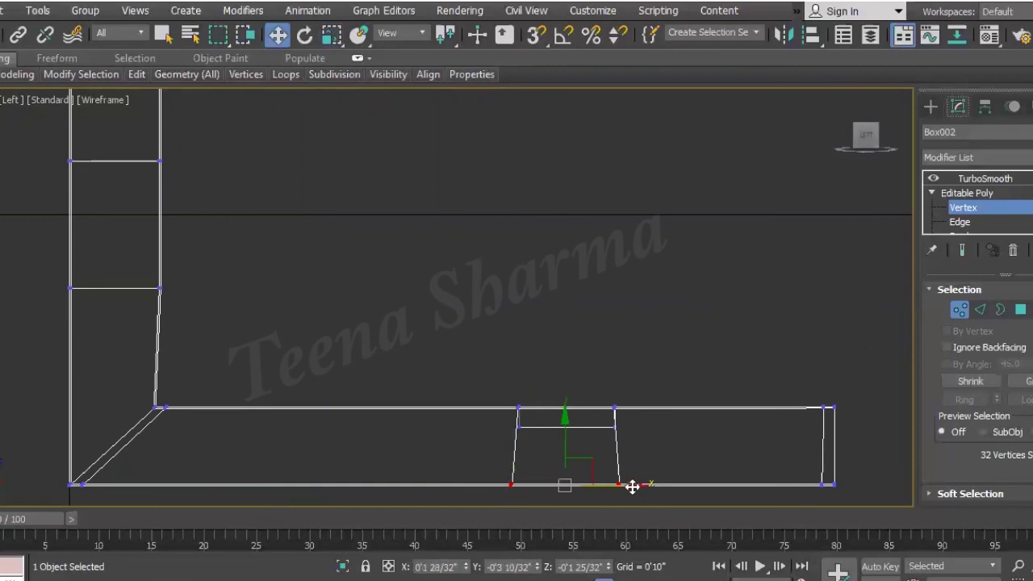
pyautogui.click(977, 179)
# In the perspective view, show edged shading on the stand and Unhide All to restore the monitor panel
pyautogui.press('p')
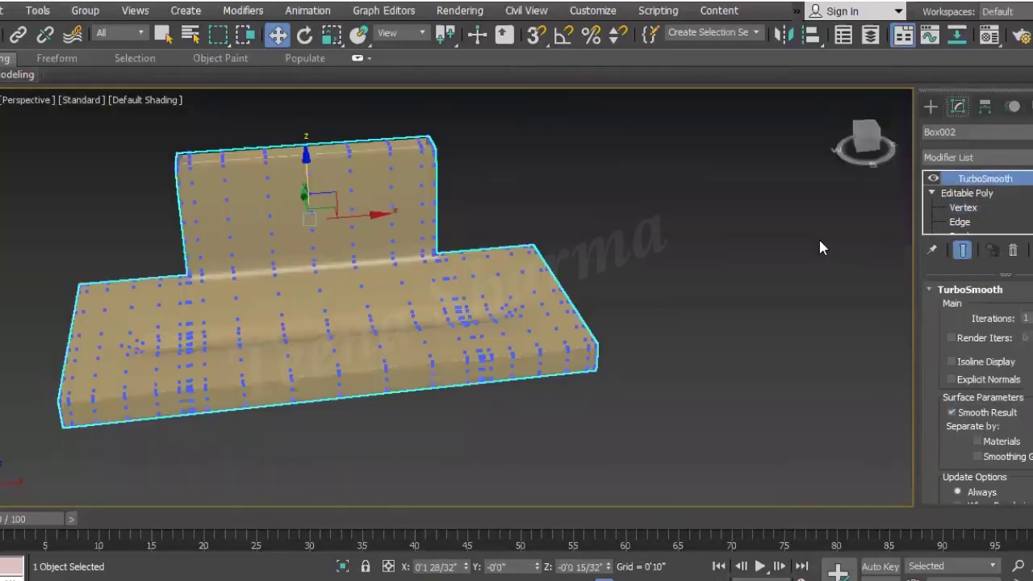
pyautogui.scroll(-3, 610, 337)
pyautogui.keyDown('alt'); pyautogui.moveTo(610, 338); pyautogui.dragTo(527, 360, button='middle'); pyautogui.keyUp('alt')
pyautogui.press('F4')
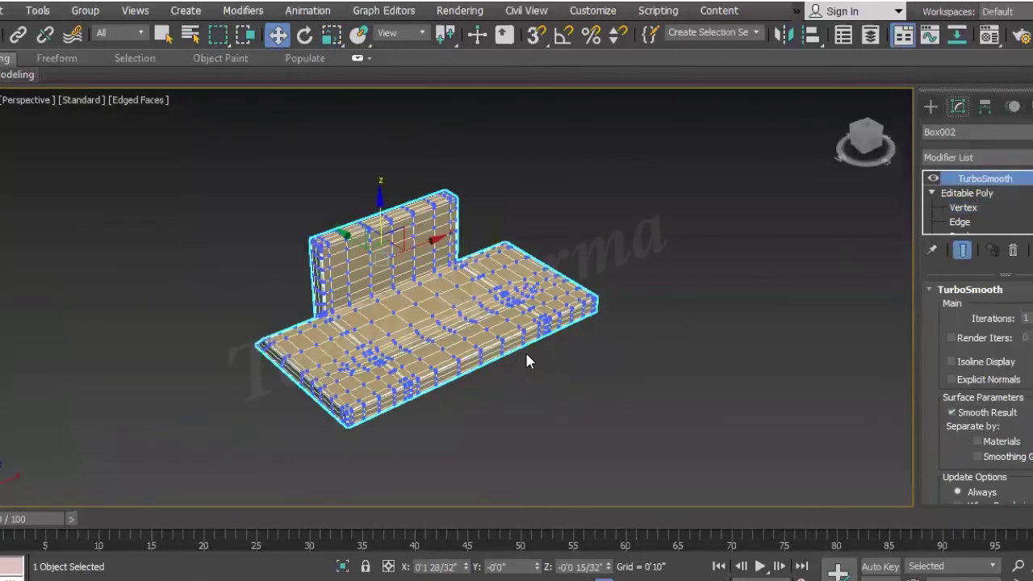
pyautogui.scroll(5, 525, 359)
pyautogui.click(598, 361)
pyautogui.rightClick(598, 362)
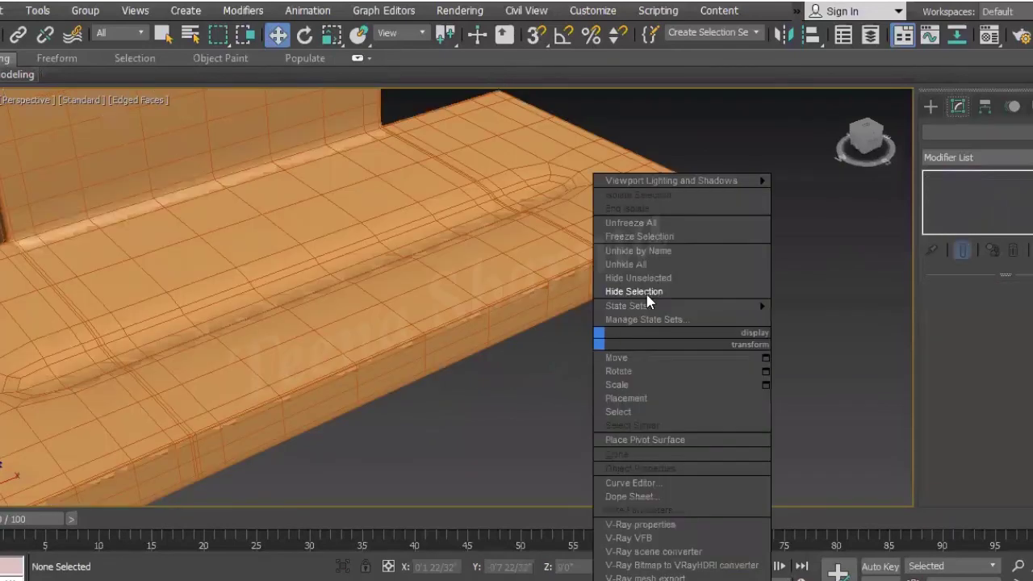
pyautogui.click(652, 263)
# Orbit to a frontal view of the monitor and open Render Setup to render it
pyautogui.scroll(-4, 643, 298)
pyautogui.scroll(-3, 641, 316)
pyautogui.moveTo(640, 312)
pyautogui.keyDown('alt'); pyautogui.mouseDown(button='middle')
pyautogui.moveTo(590, 305)
pyautogui.moveTo(495, 454)
pyautogui.moveTo(475, 430)
pyautogui.moveTo(533, 430)
pyautogui.moveTo(439, 357)
pyautogui.mouseUp(button='middle'); pyautogui.keyUp('alt')
pyautogui.scroll(2, 535, 431)
pyautogui.scroll(-3, 516, 443)
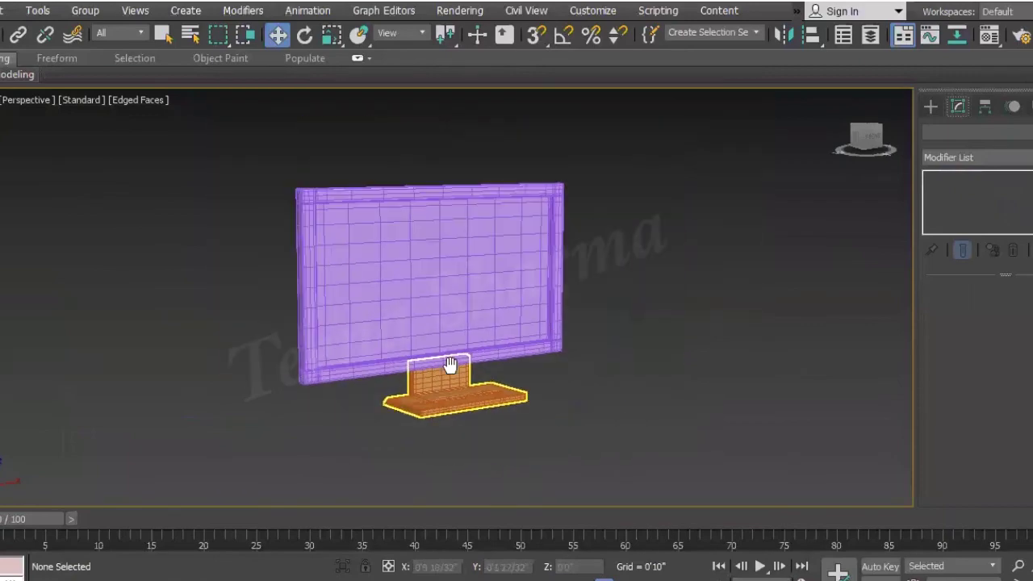
pyautogui.scroll(3, 441, 360)
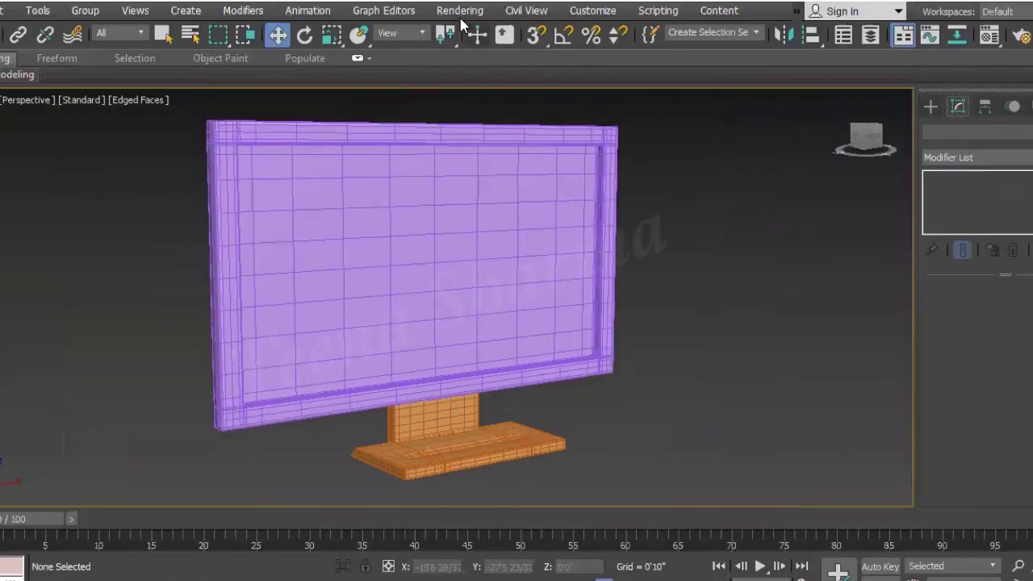
pyautogui.click(460, 10)
pyautogui.click(526, 106)
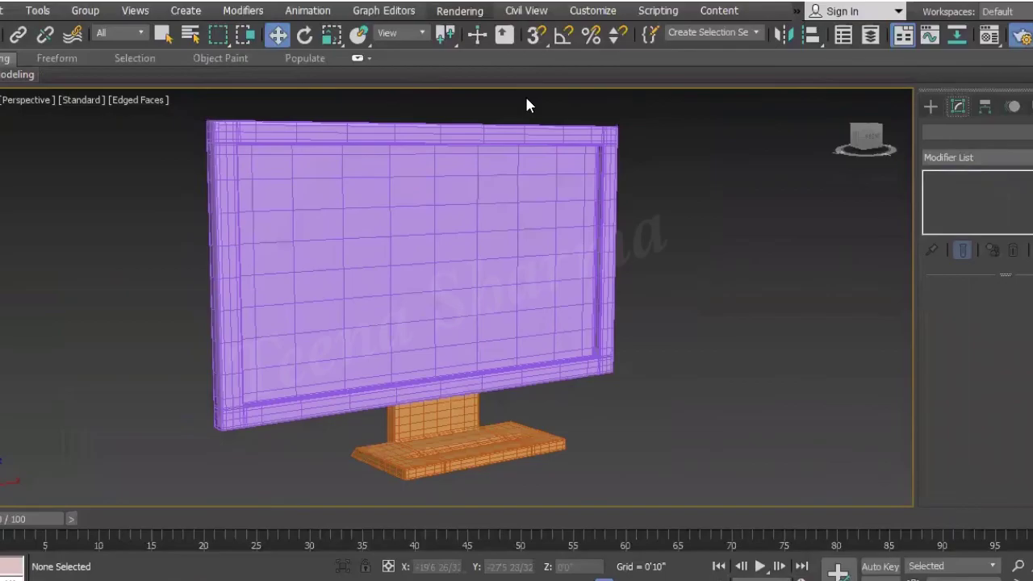